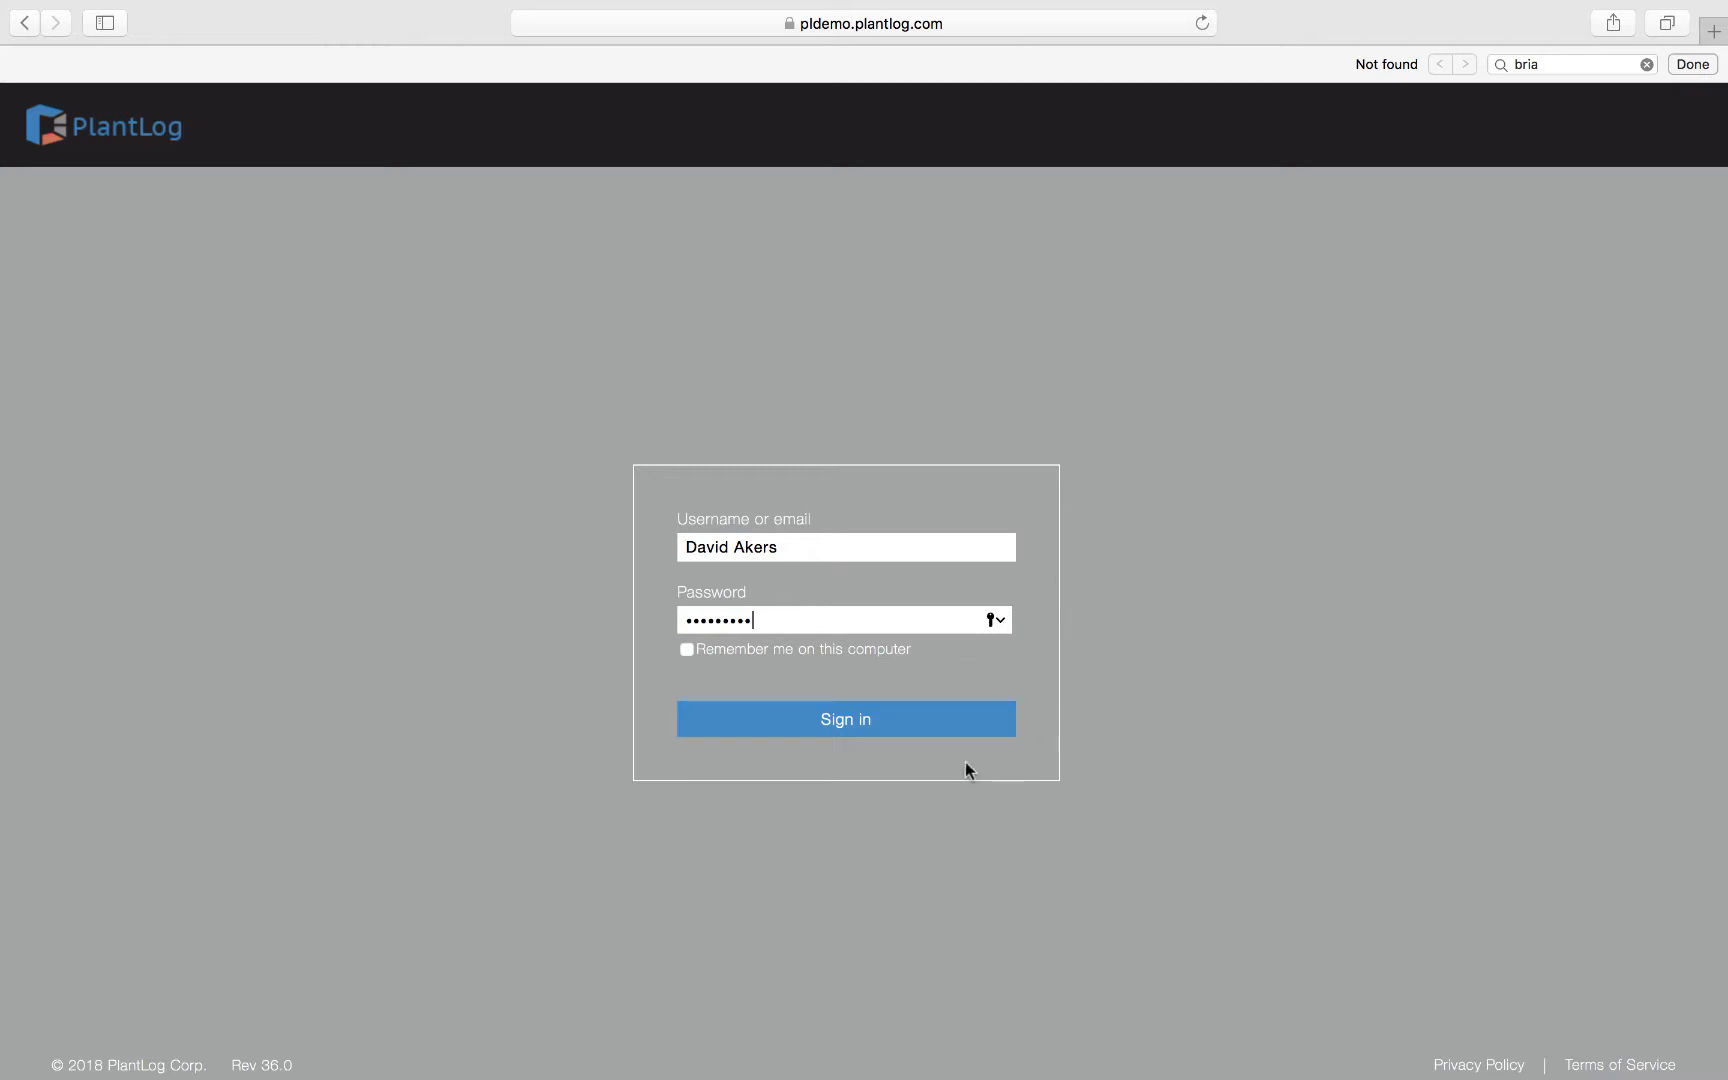
Step: Sign in with the filled-in credentials and open the Reports section
{"action": "left_click", "coordinate": [876, 722]}
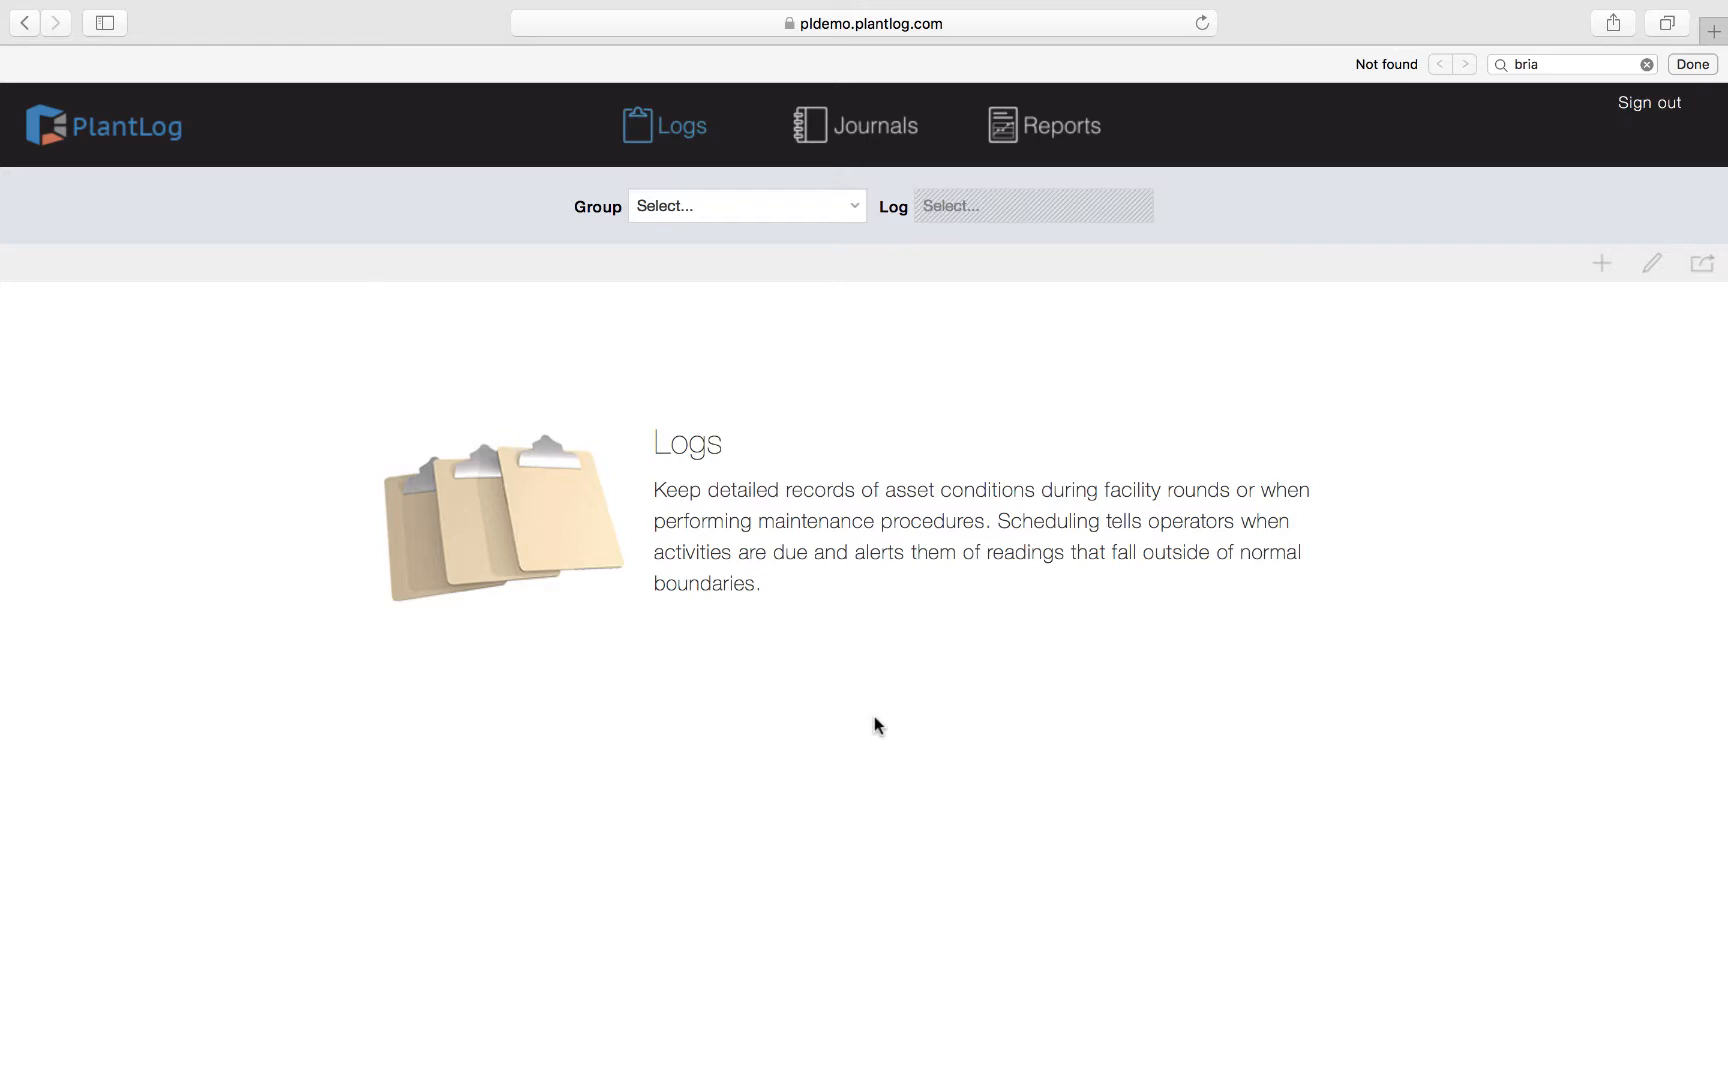
{"action": "left_click", "coordinate": [1033, 135]}
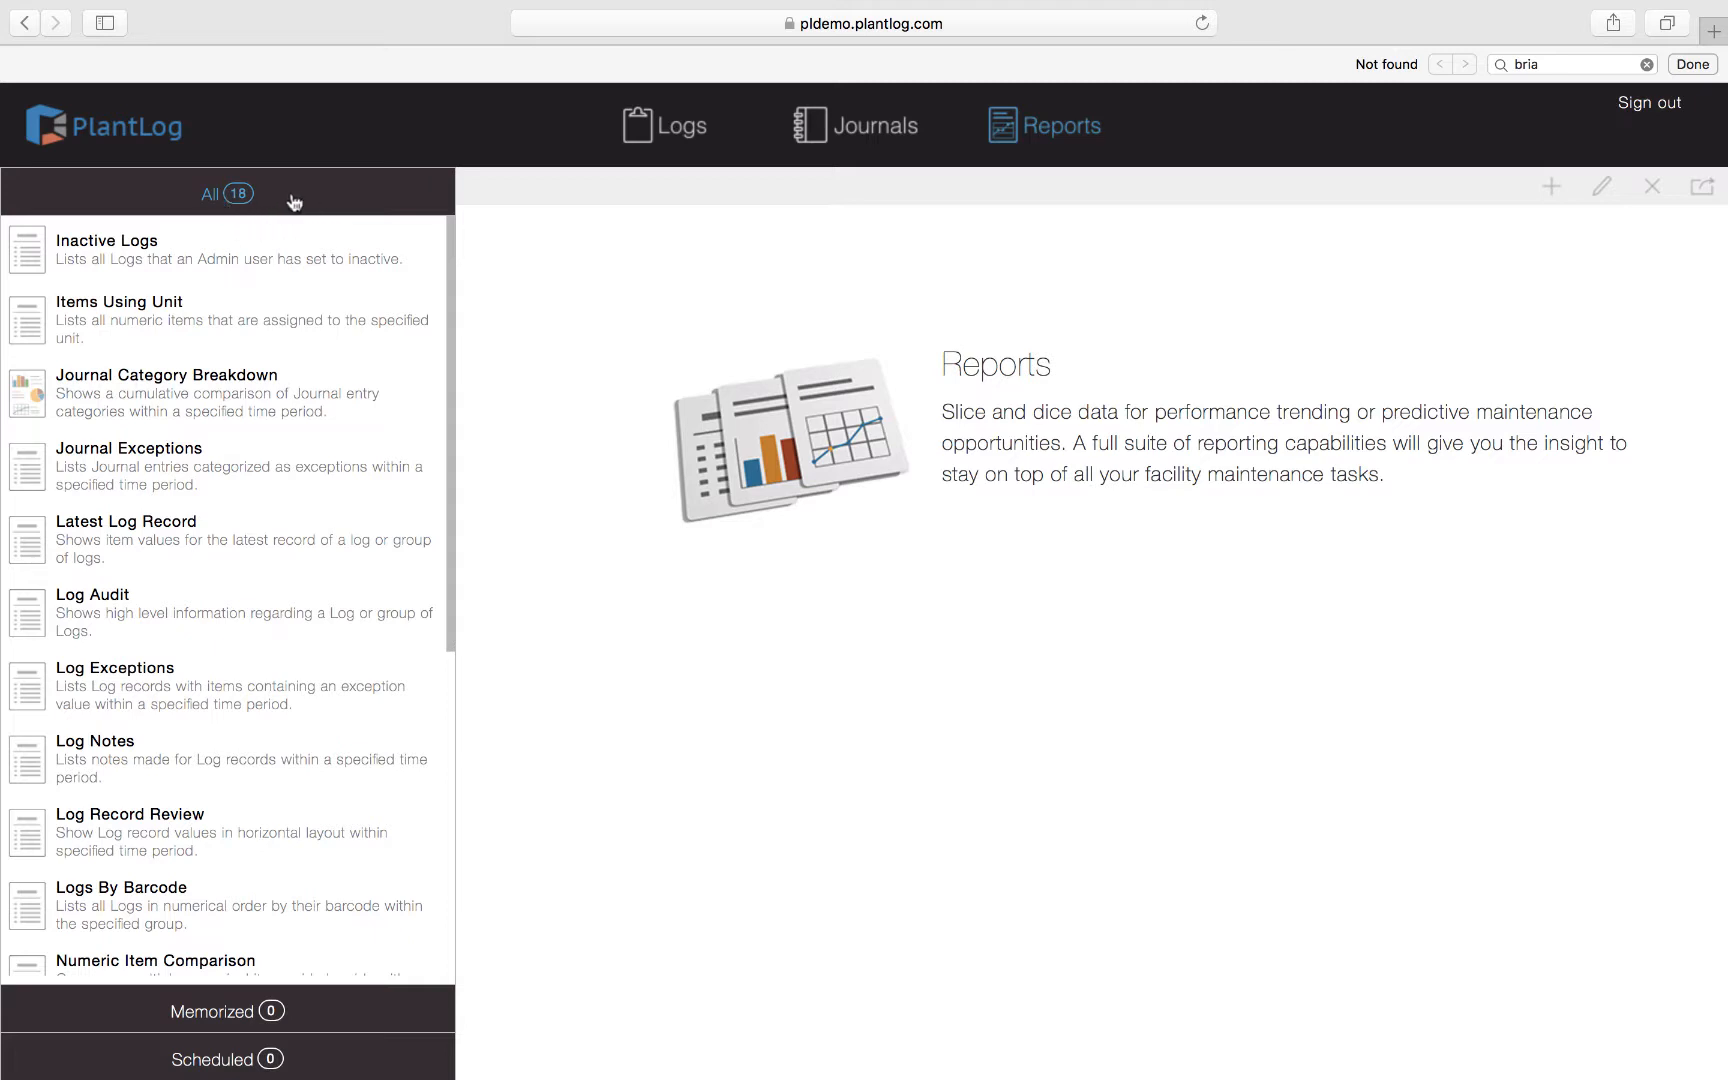
Step: Look through the full report list and the Memorized and Scheduled report lists
{"action": "scroll", "coordinate": [258, 537], "scroll_direction": "down", "scroll_amount": 10}
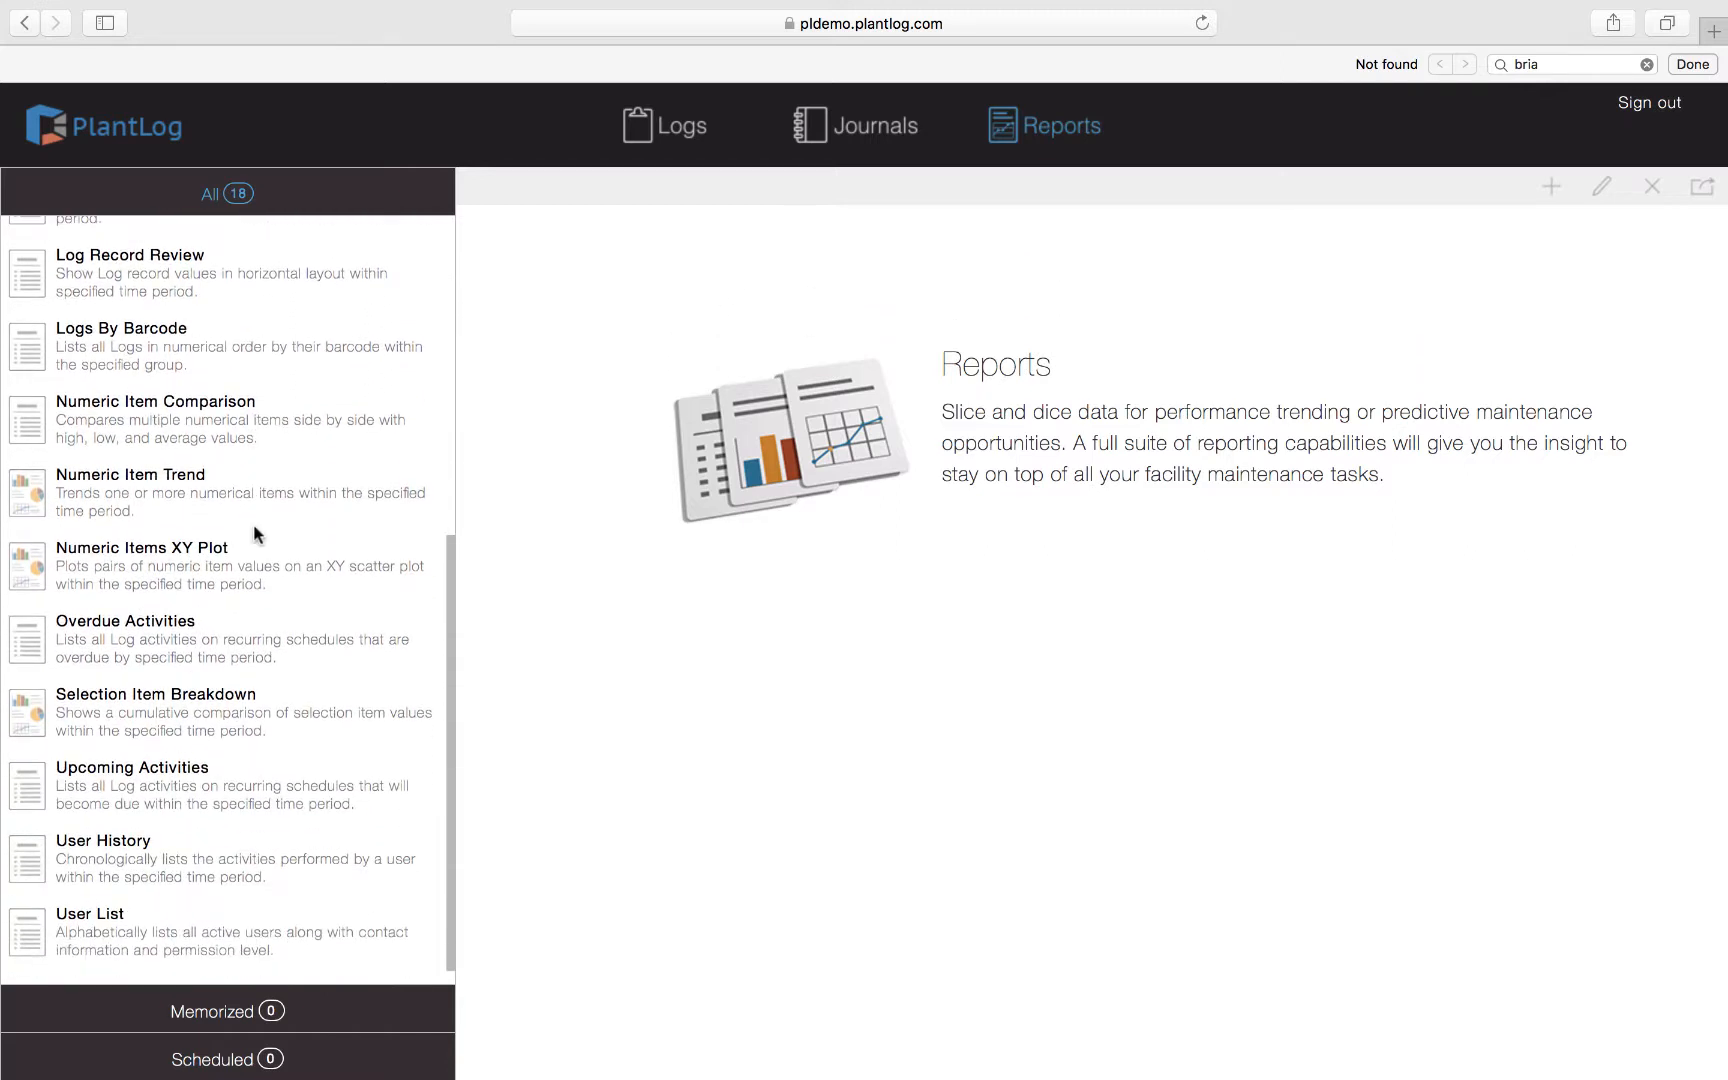
{"action": "scroll", "coordinate": [252, 524], "scroll_direction": "up", "scroll_amount": 5}
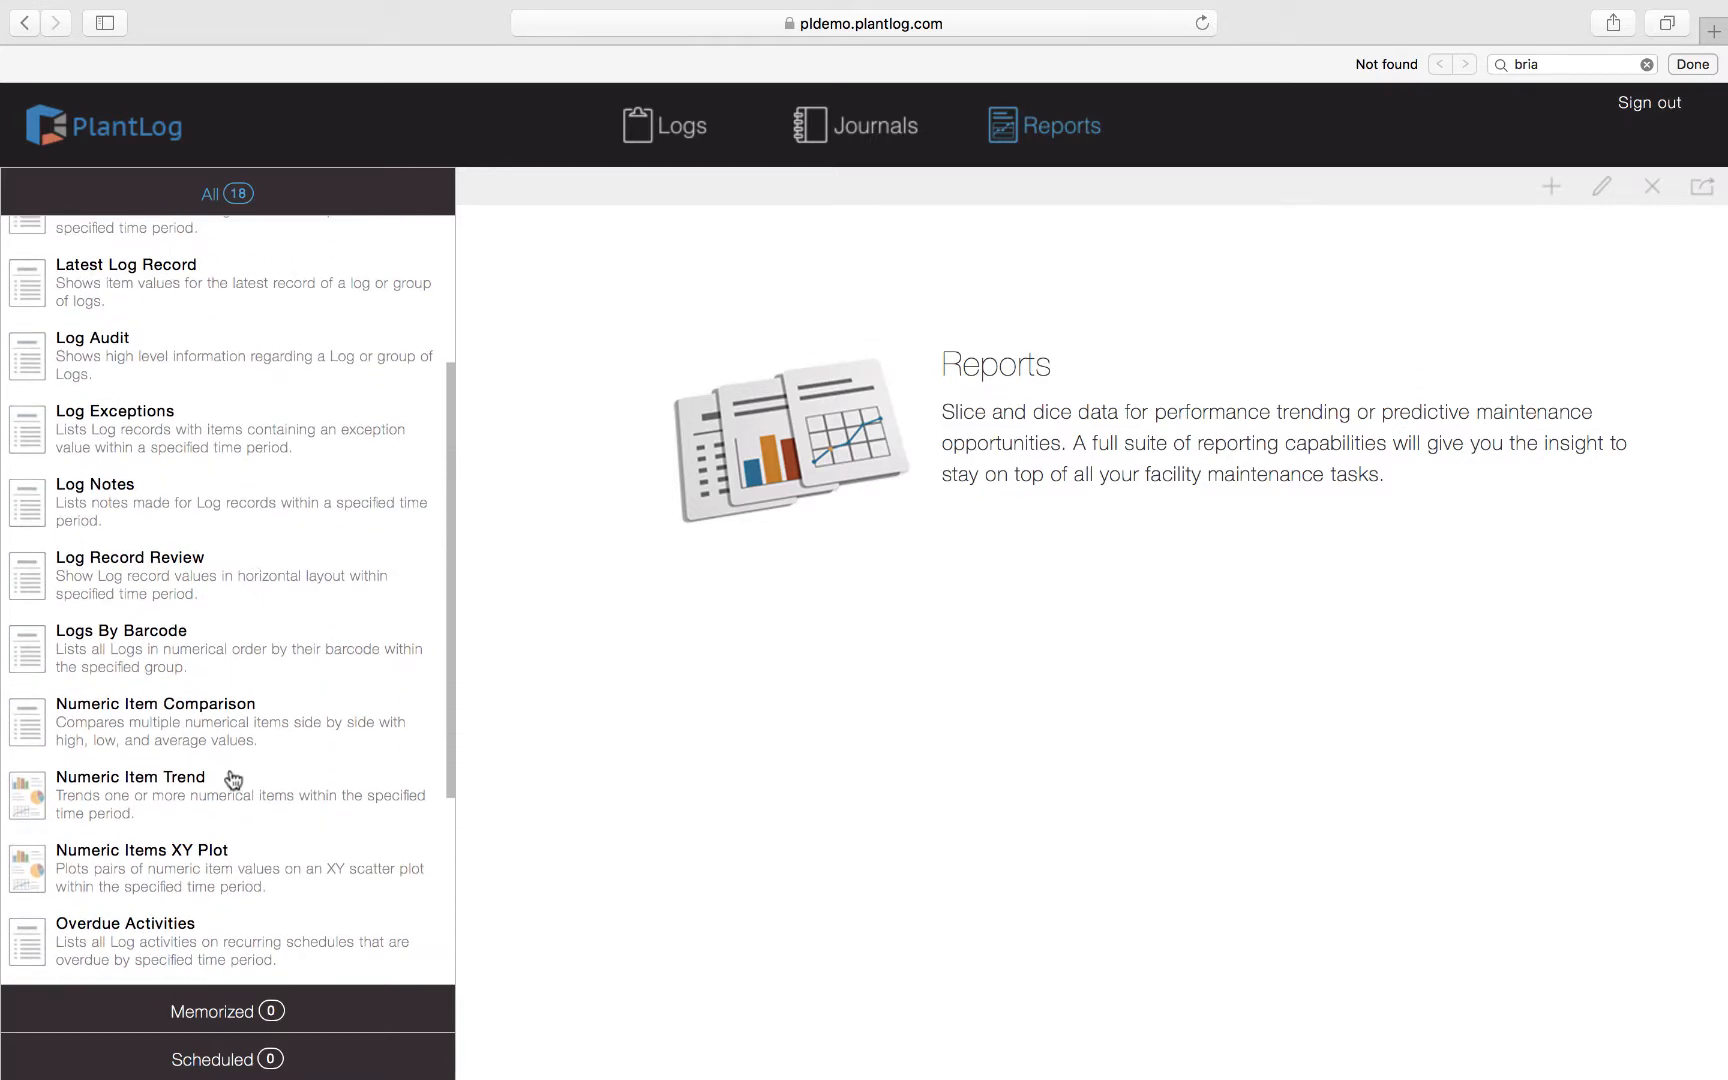
{"action": "left_click", "coordinate": [248, 1017]}
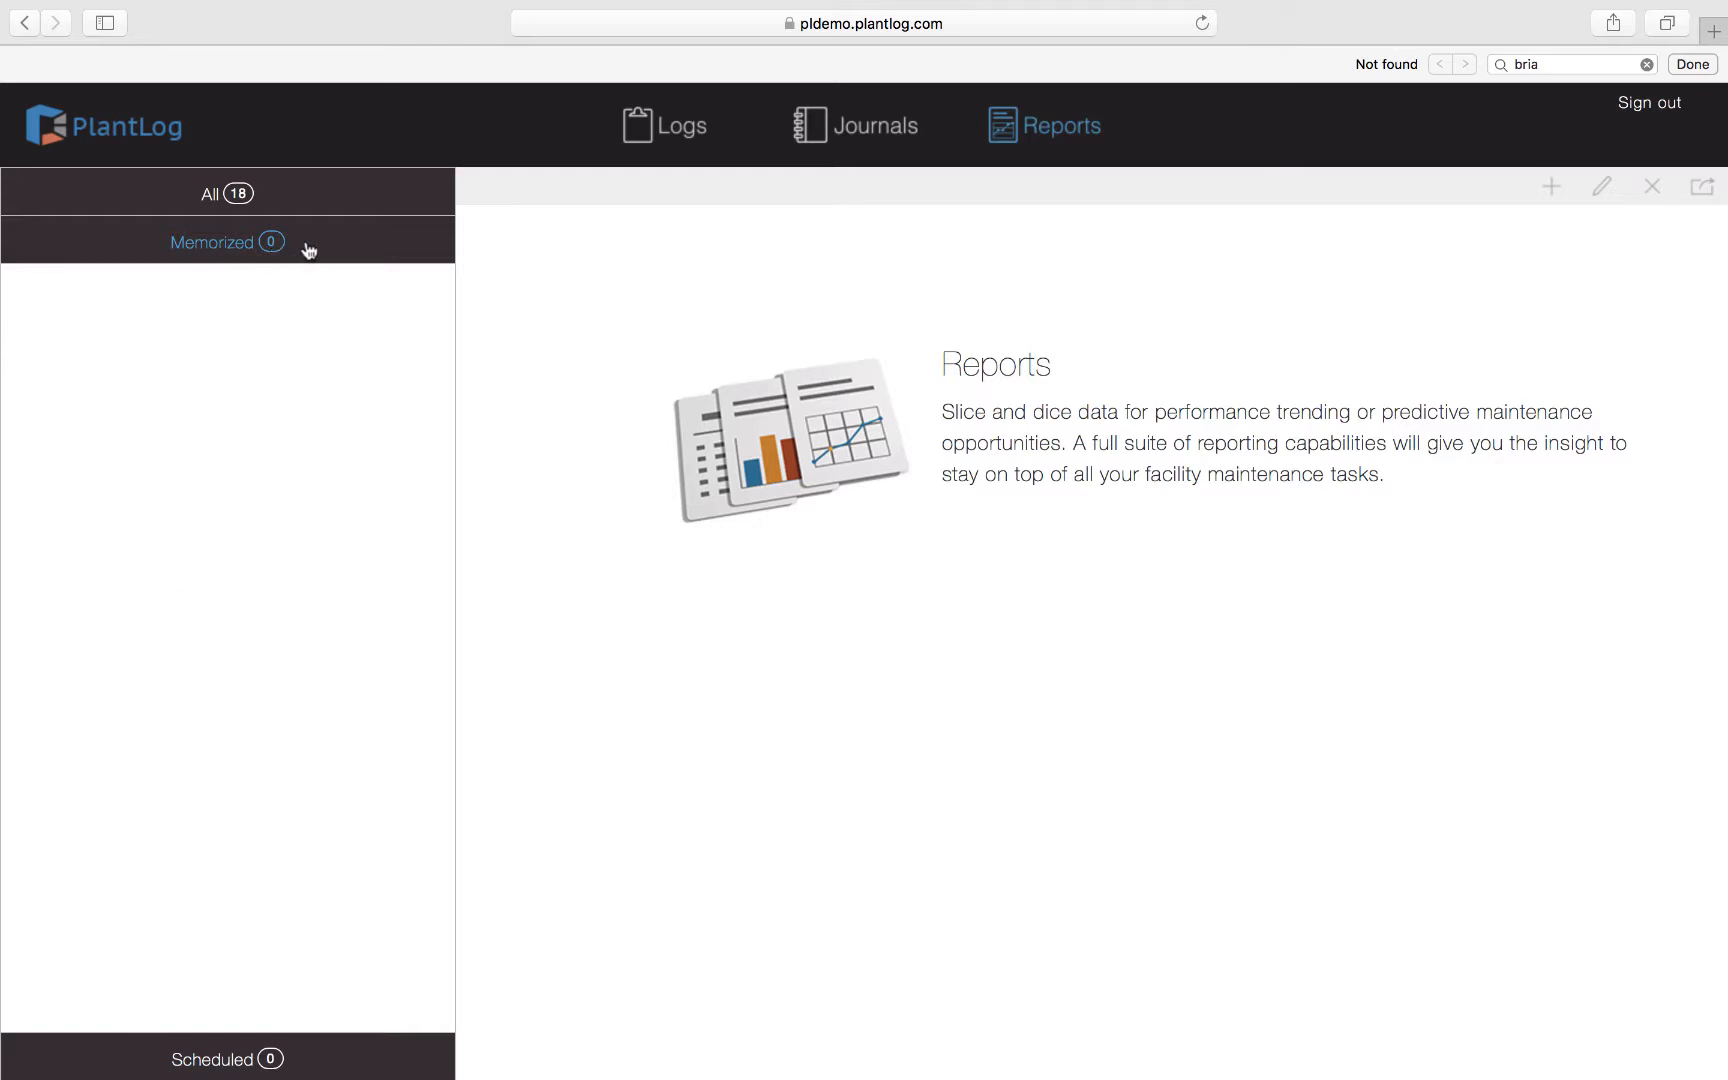
{"action": "left_click", "coordinate": [268, 1060]}
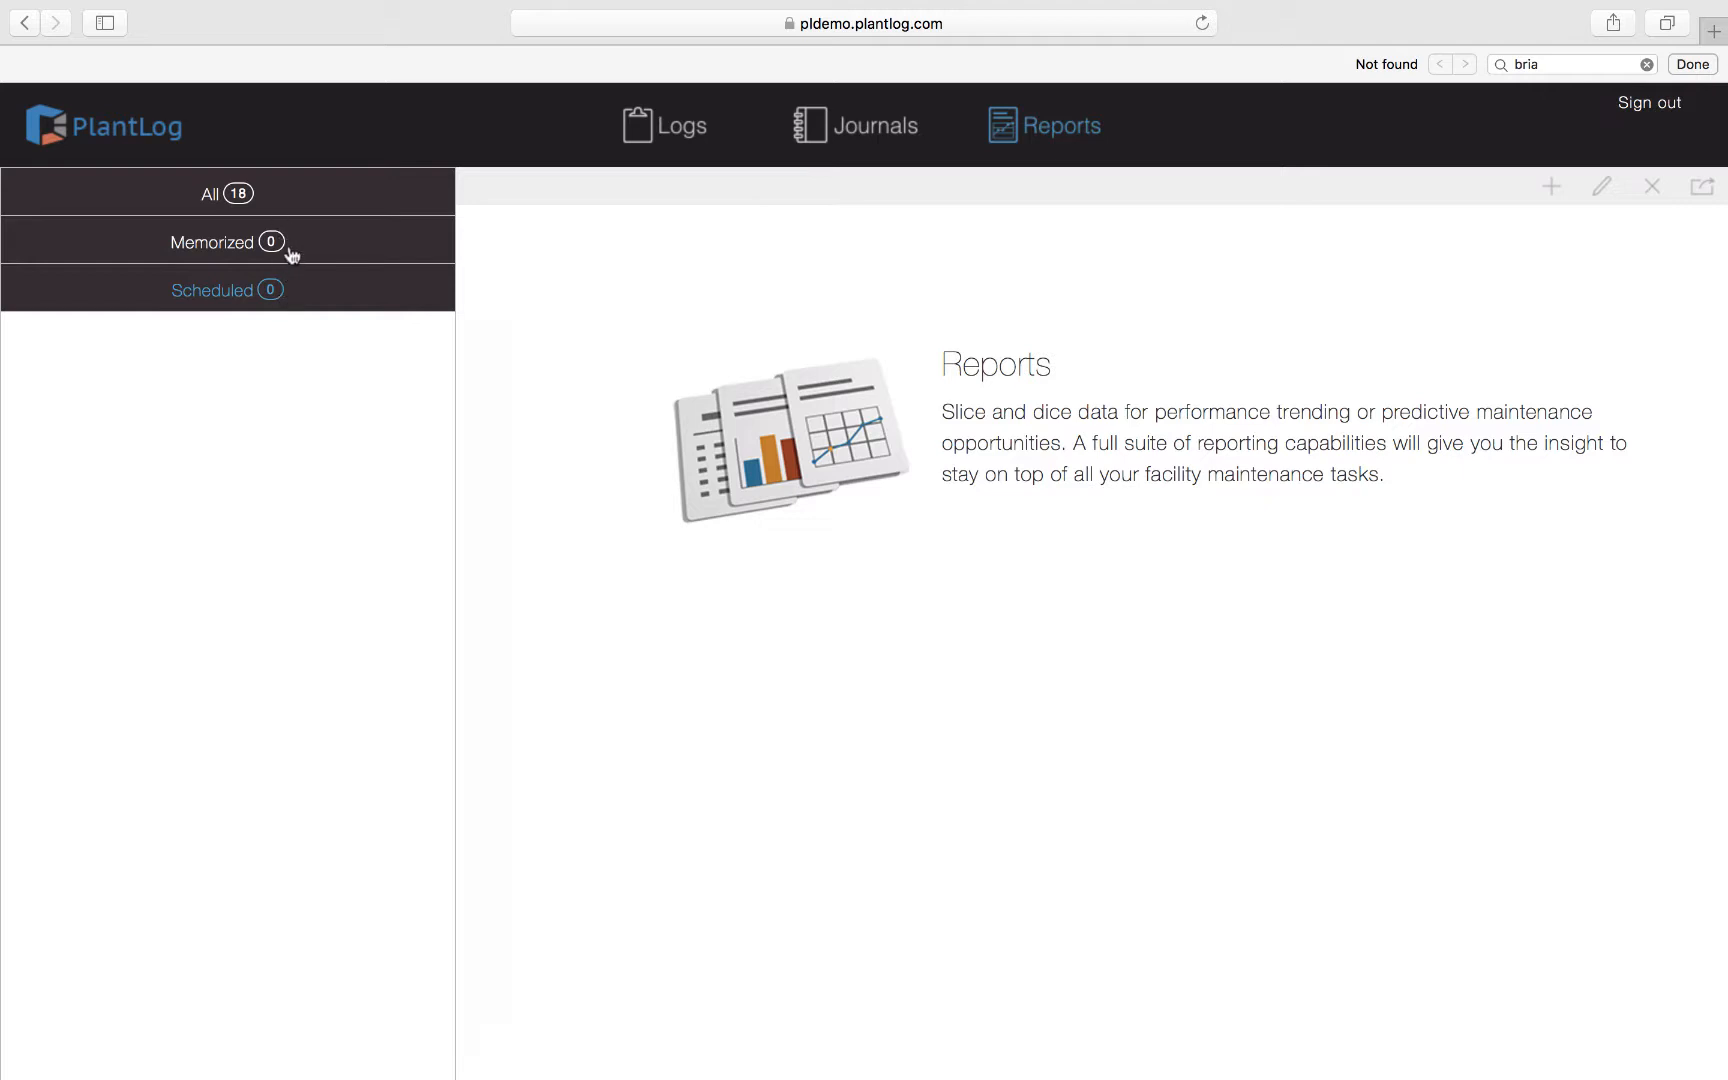
{"action": "left_click", "coordinate": [285, 201]}
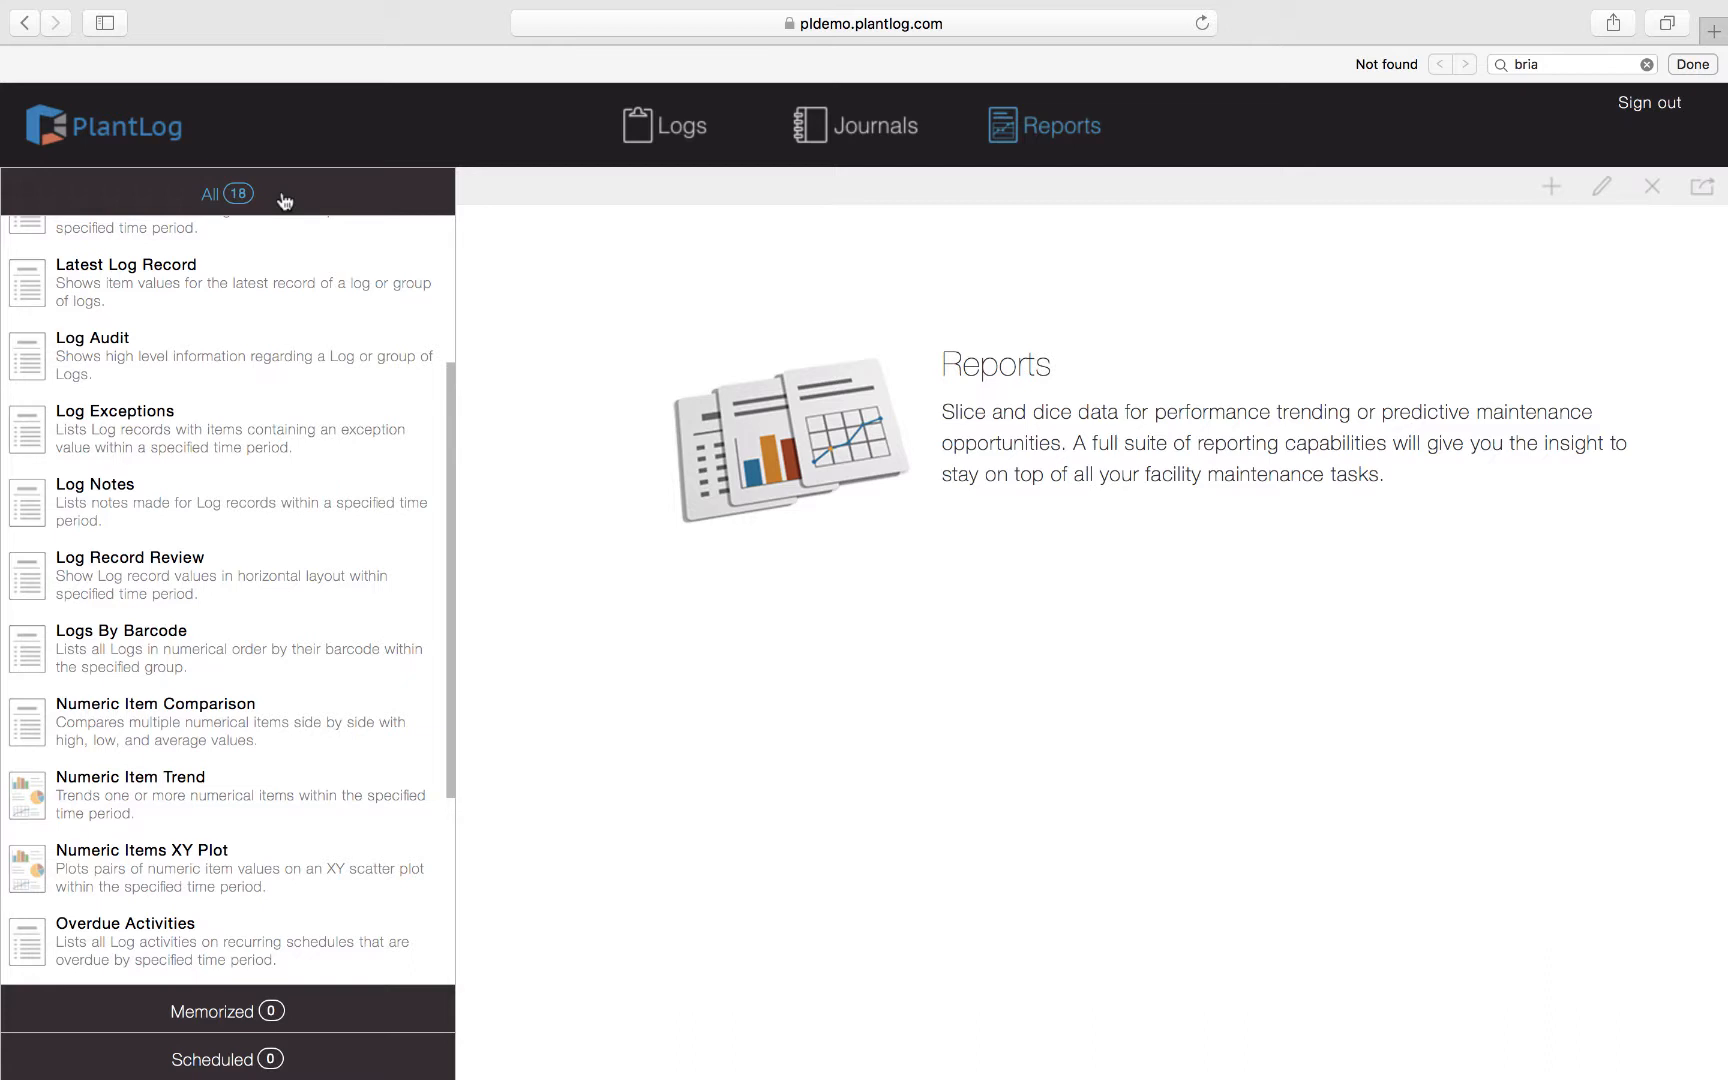
{"action": "scroll", "coordinate": [278, 204], "scroll_direction": "down", "scroll_amount": 3}
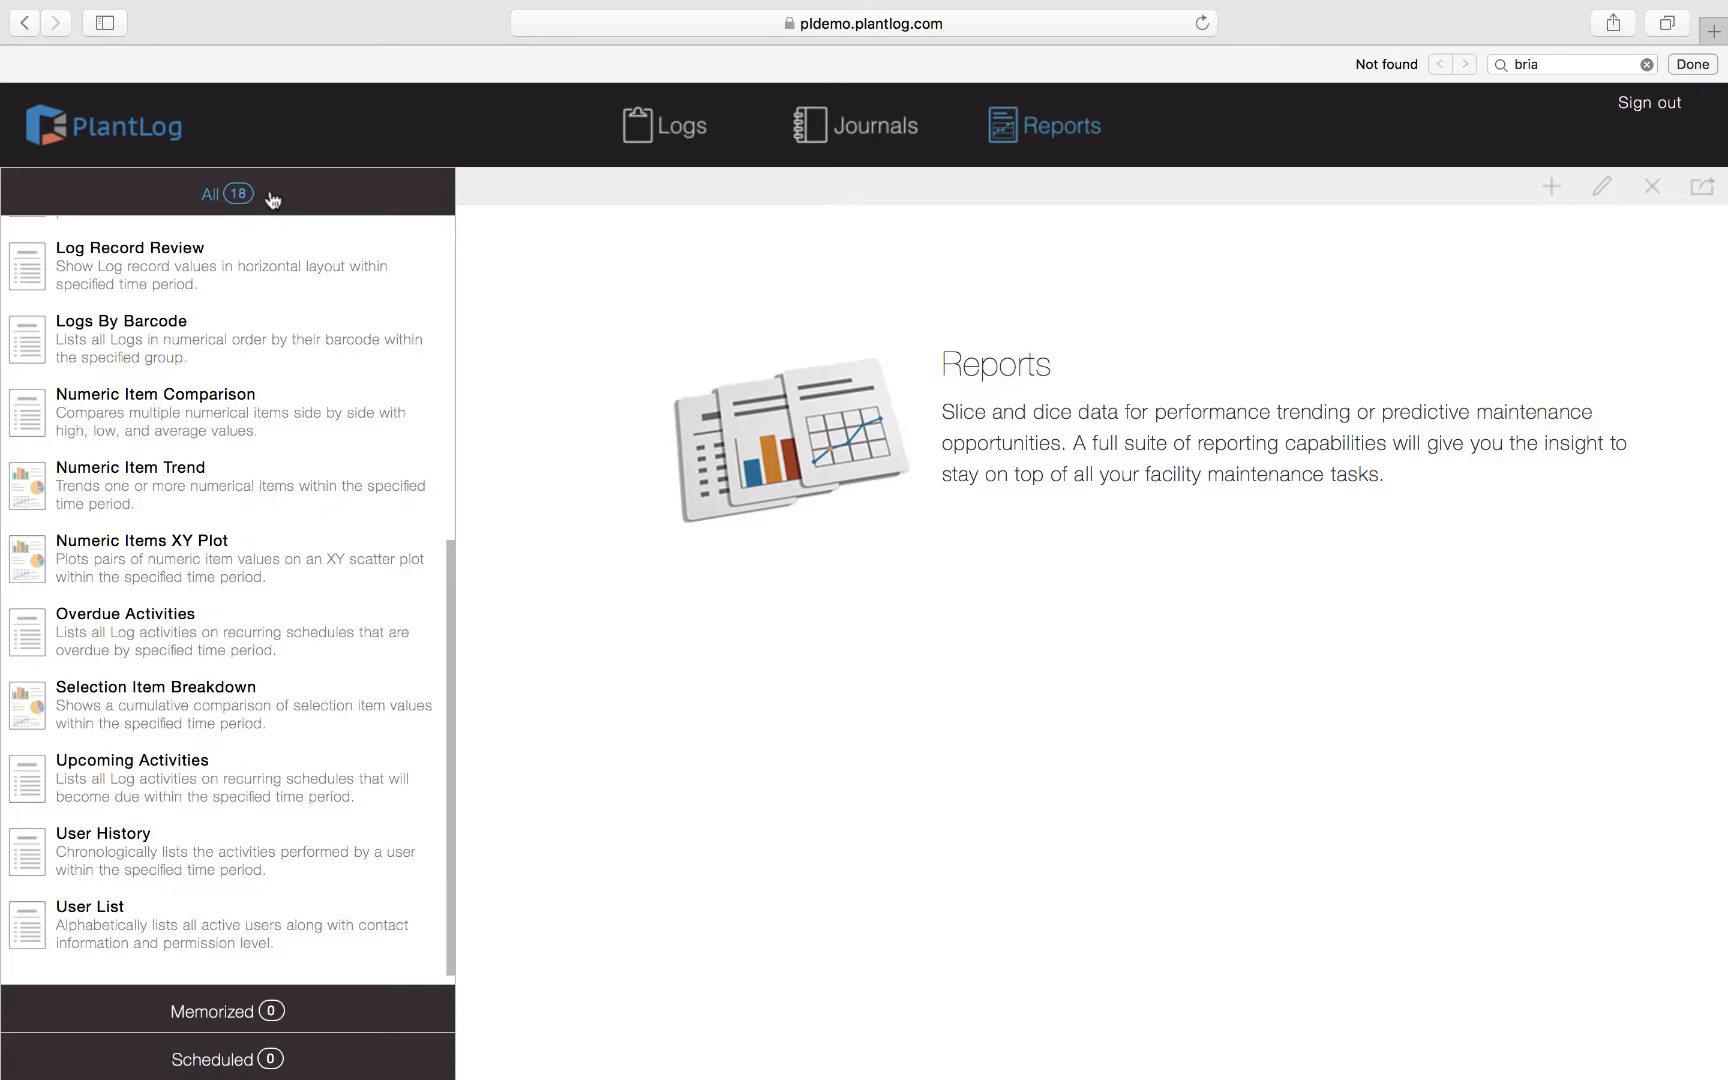
Step: Examine the filter options of the Numeric Item Comparison, Numeric Item Trend, Numeric Items XY Plot and Overdue Activities reports
{"action": "left_click", "coordinate": [200, 403]}
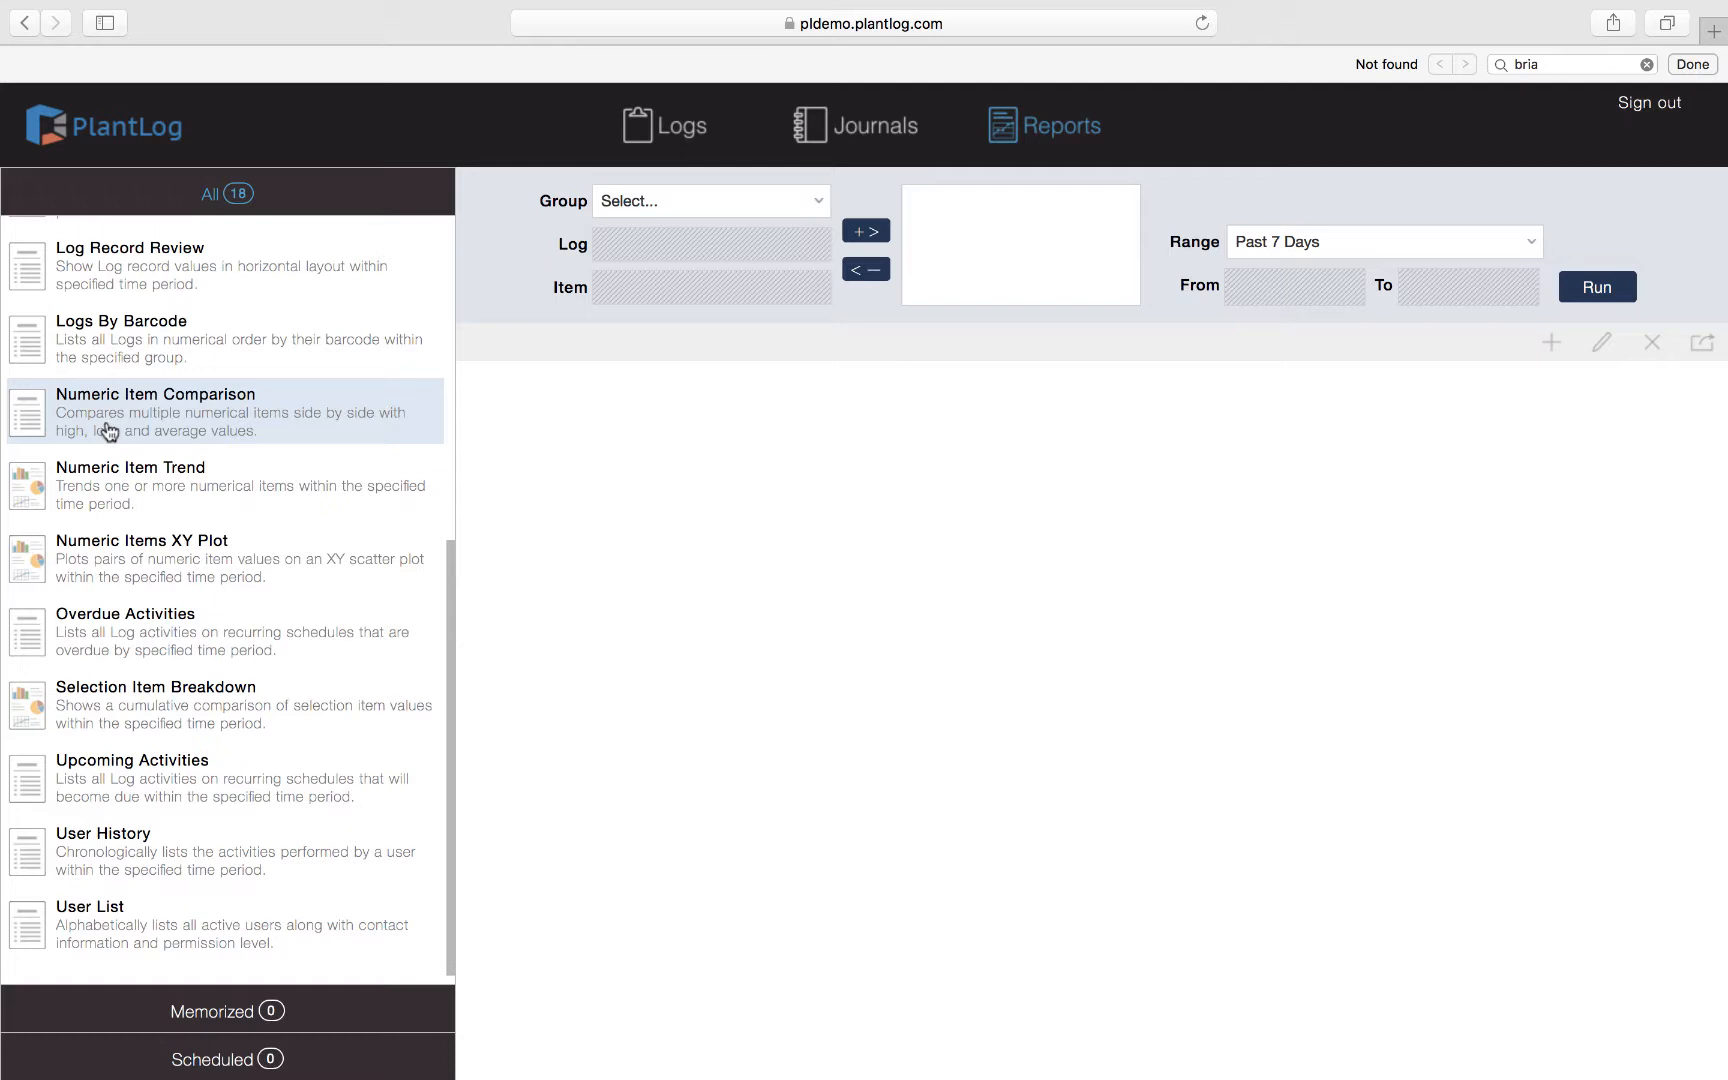
{"action": "left_click", "coordinate": [38, 493]}
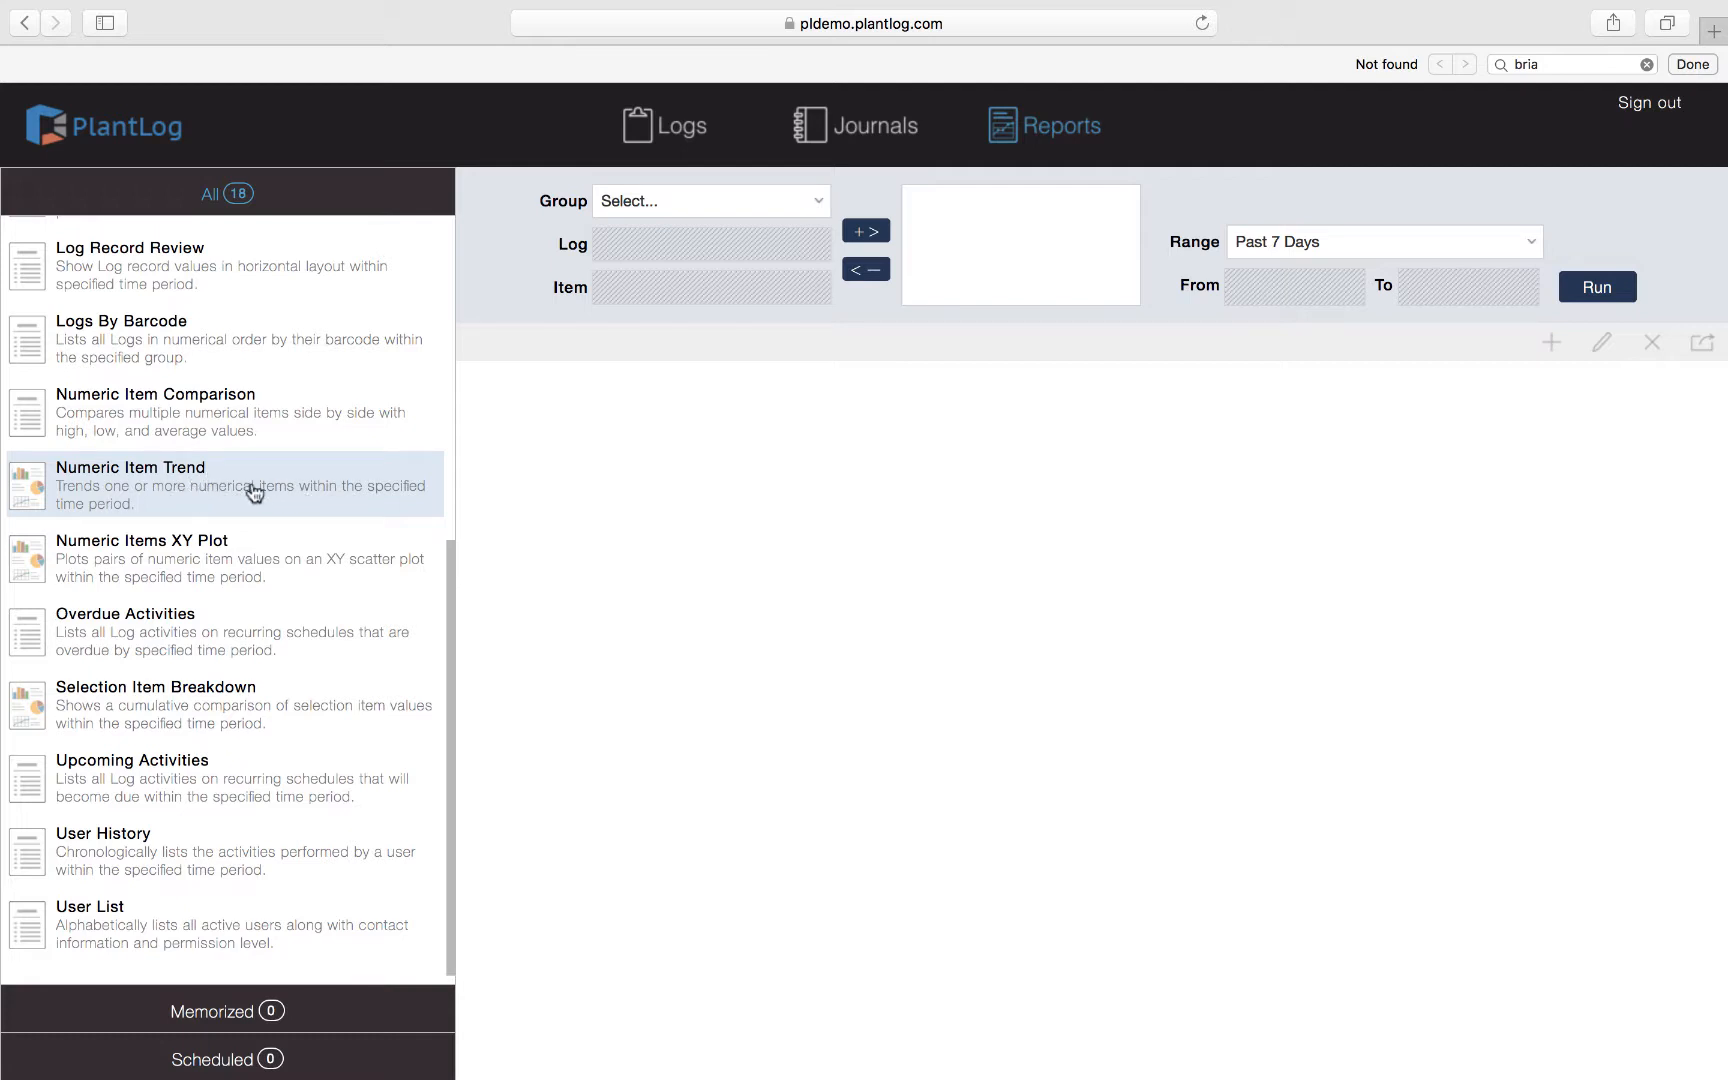
{"action": "left_click", "coordinate": [206, 556]}
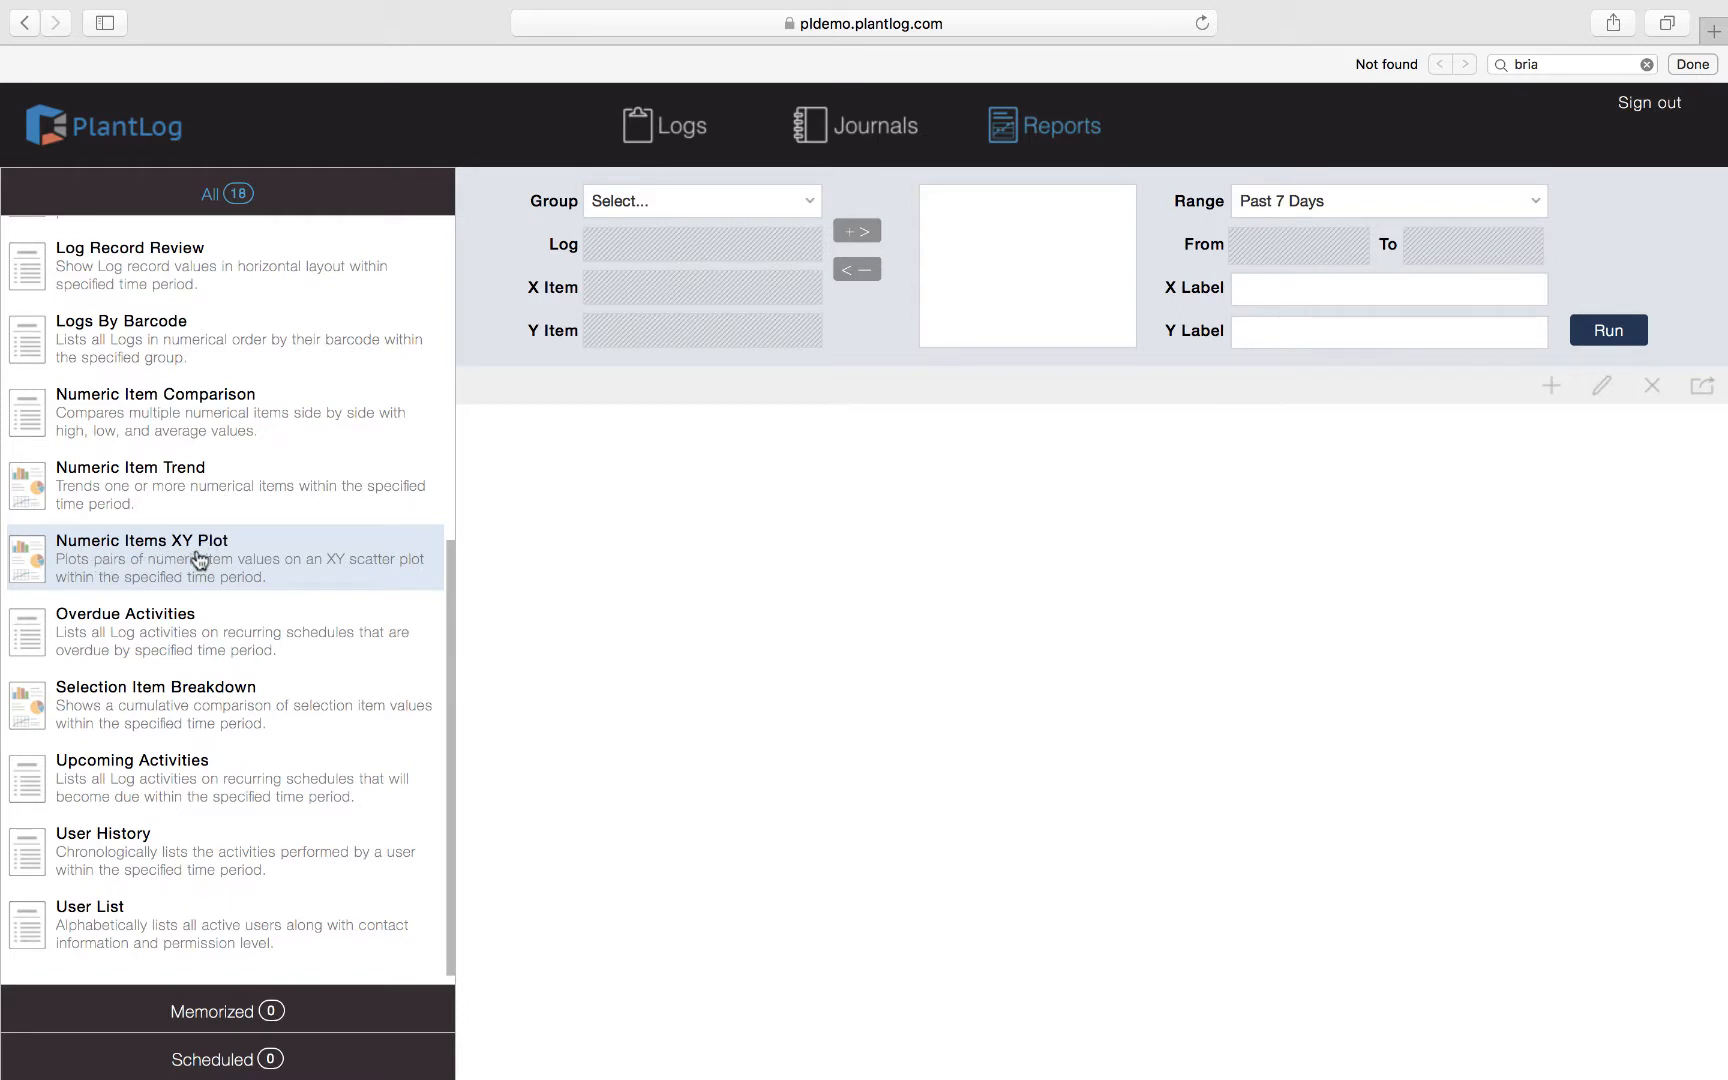
{"action": "left_click", "coordinate": [170, 628]}
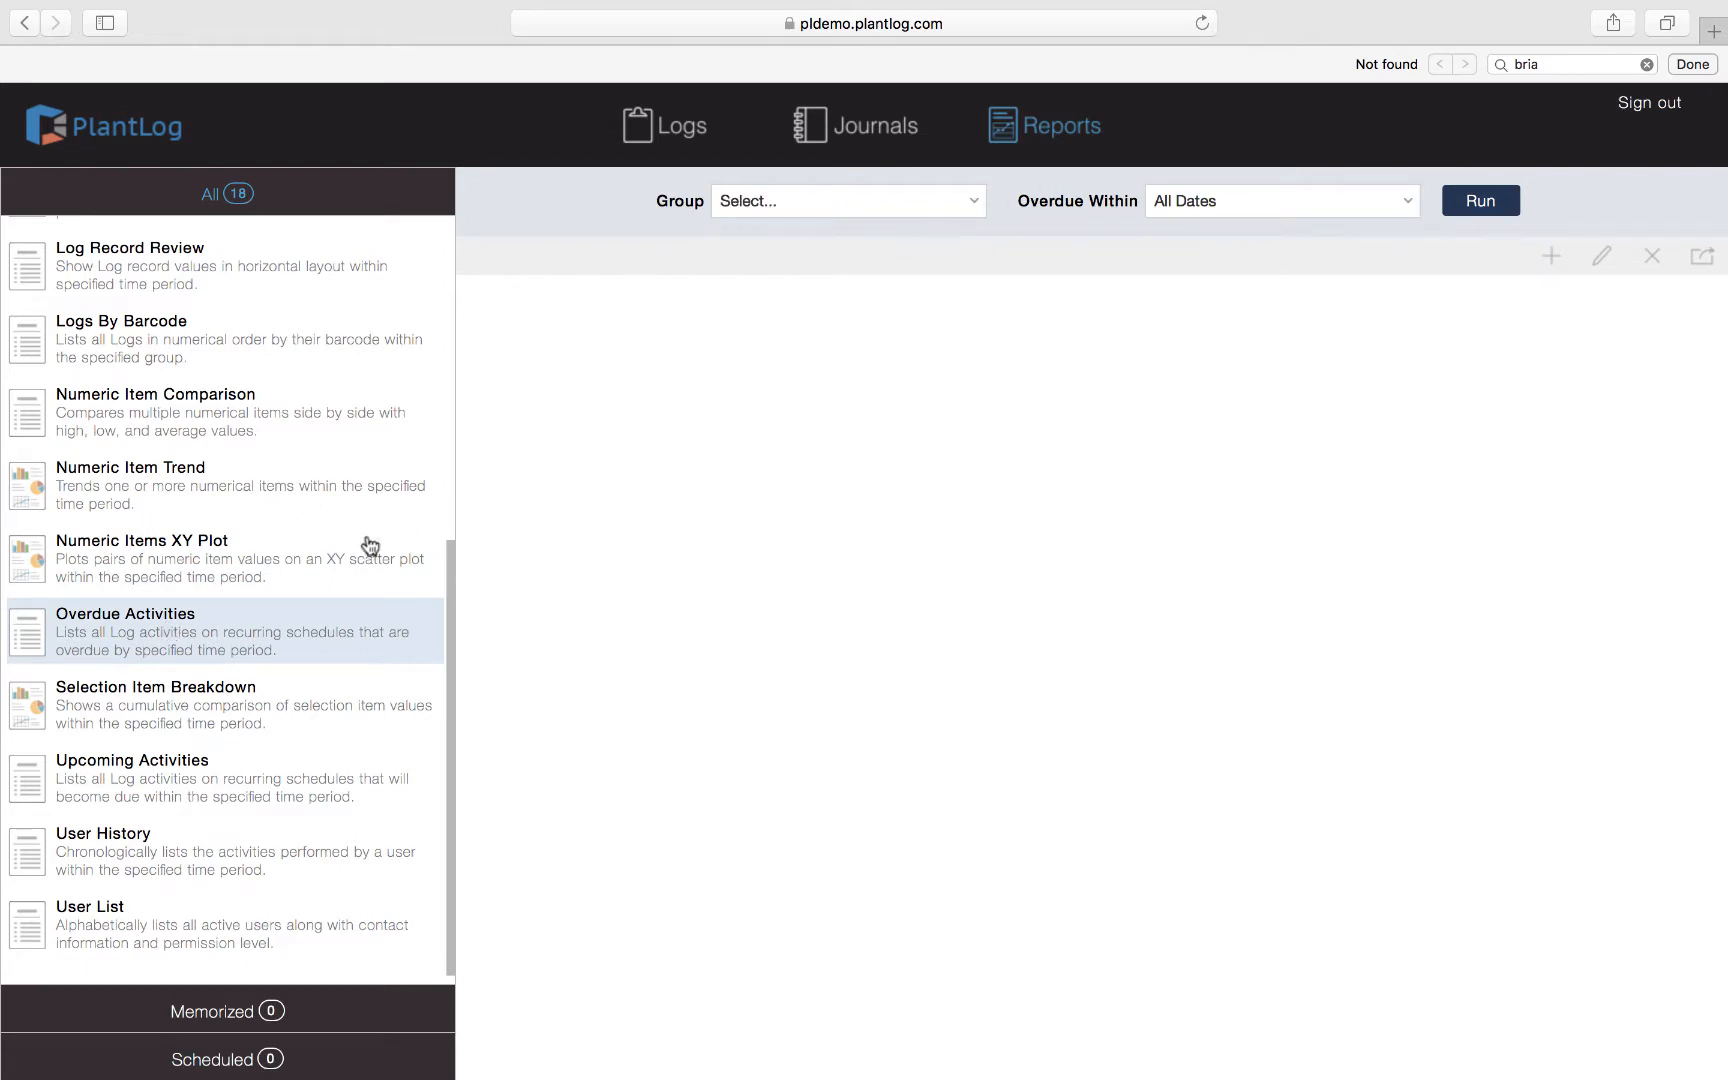
{"action": "left_click", "coordinate": [285, 492]}
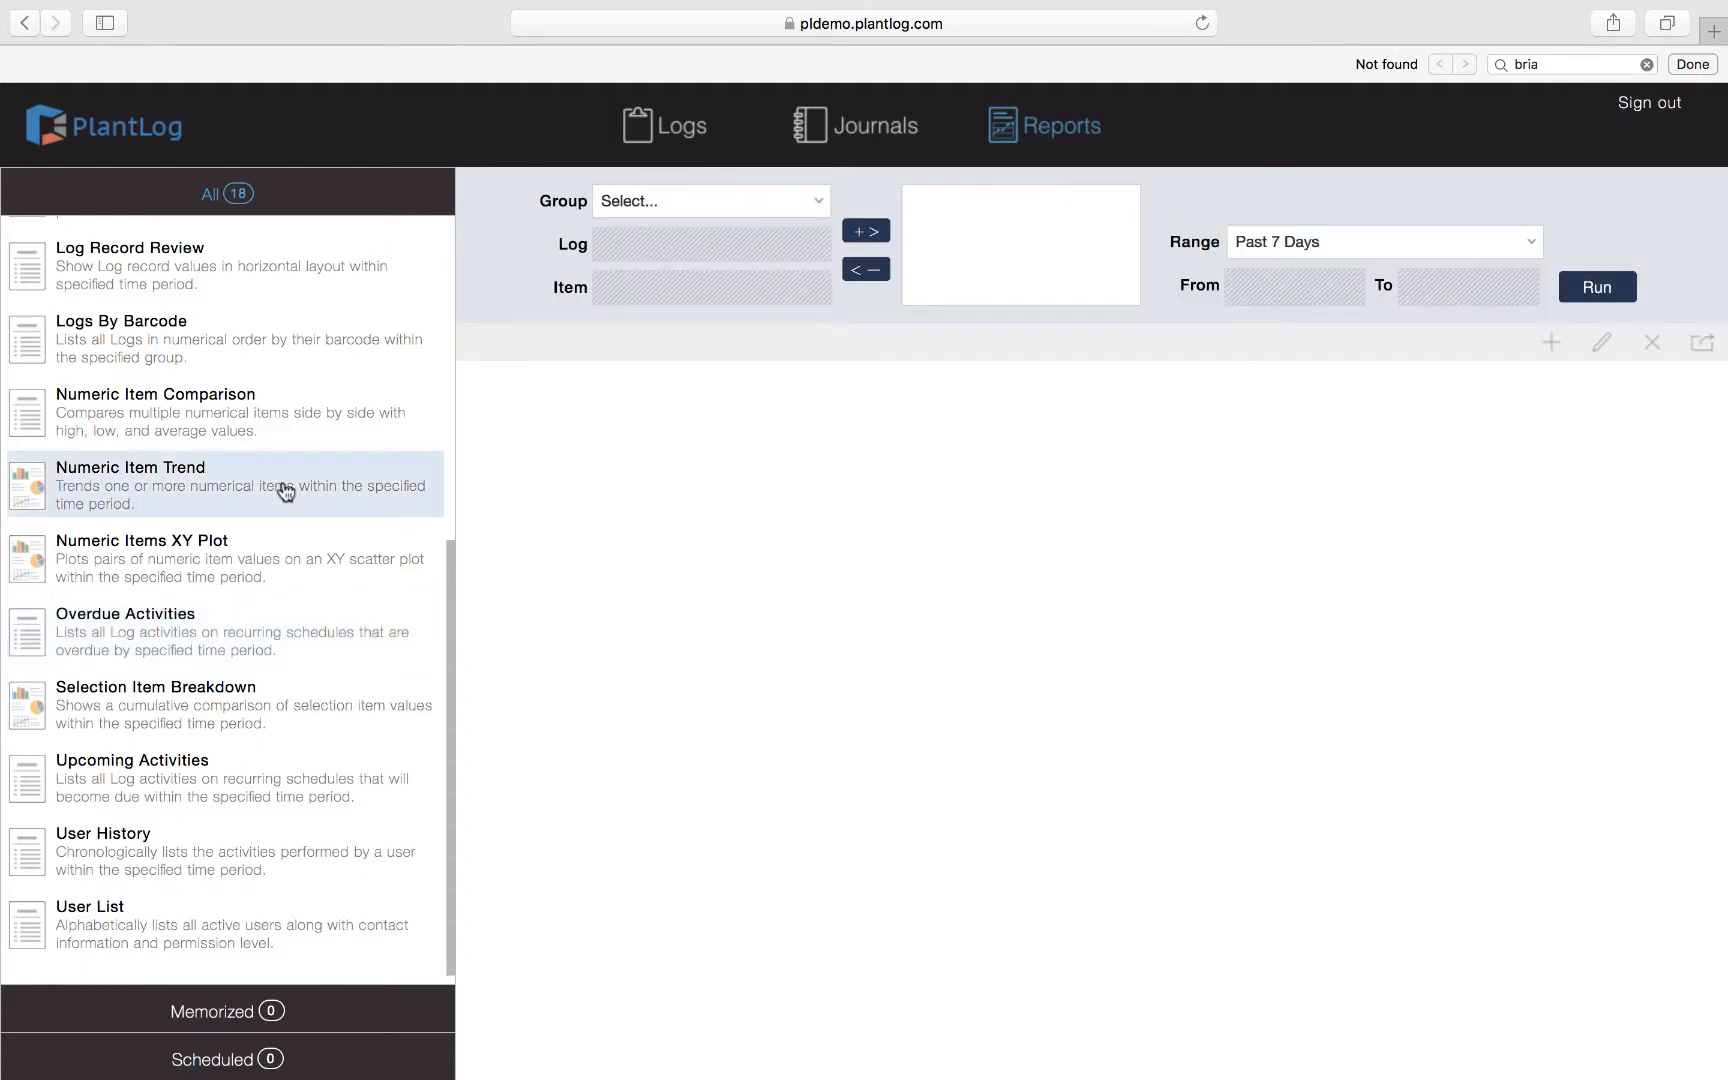
{"action": "left_click", "coordinate": [261, 414]}
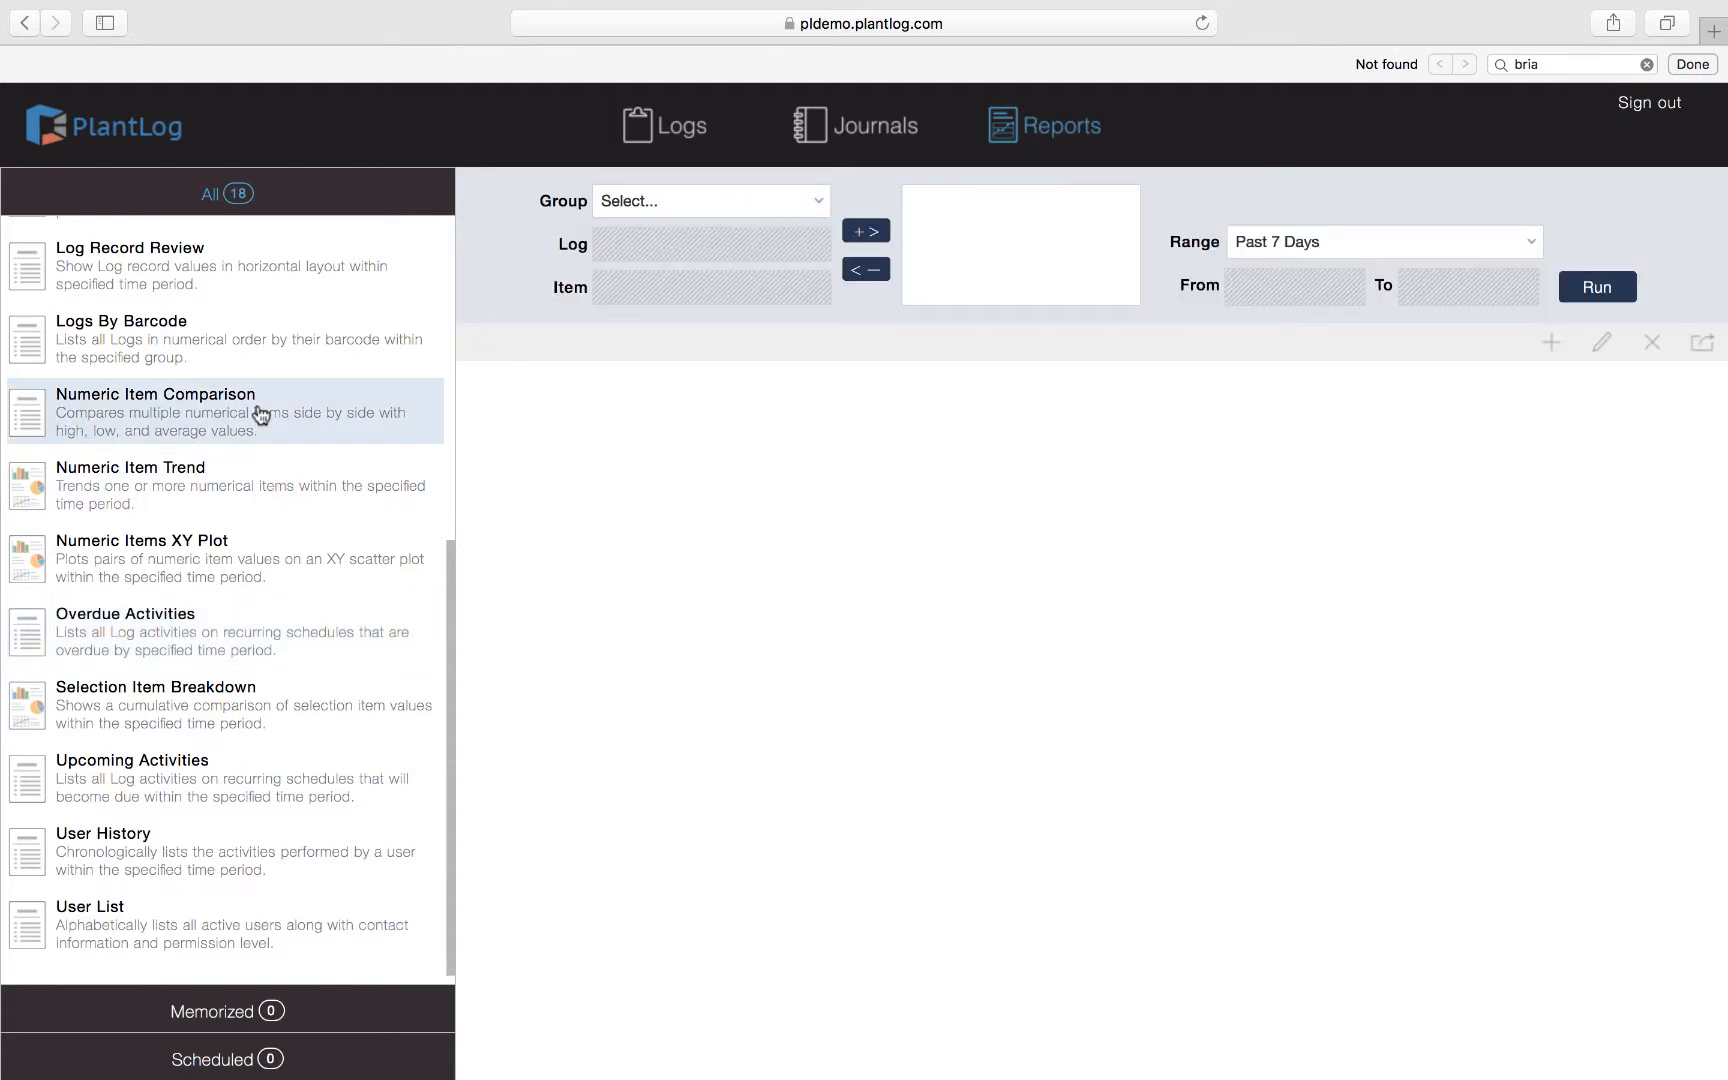
Step: Select the Log Exceptions report and limit it to the Chillers group and the Chiller #1 log
{"action": "scroll", "coordinate": [261, 414], "scroll_direction": "up", "scroll_amount": 4}
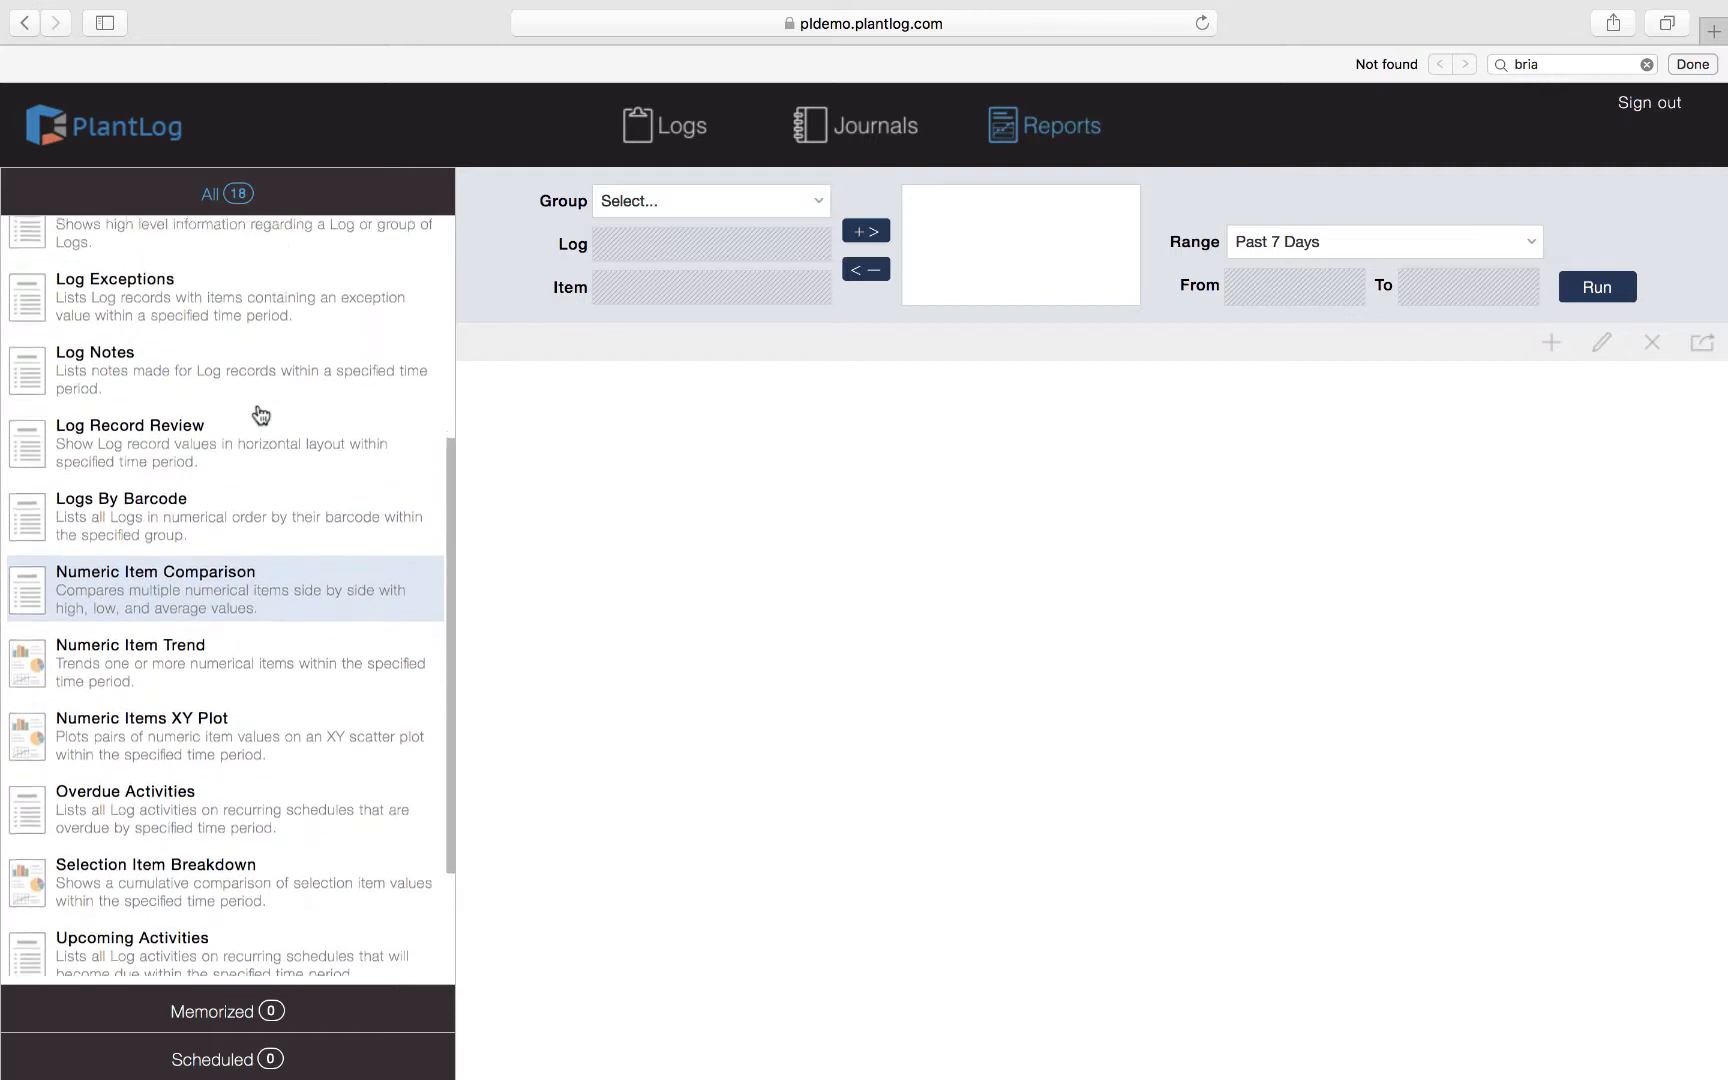
{"action": "left_click", "coordinate": [186, 311]}
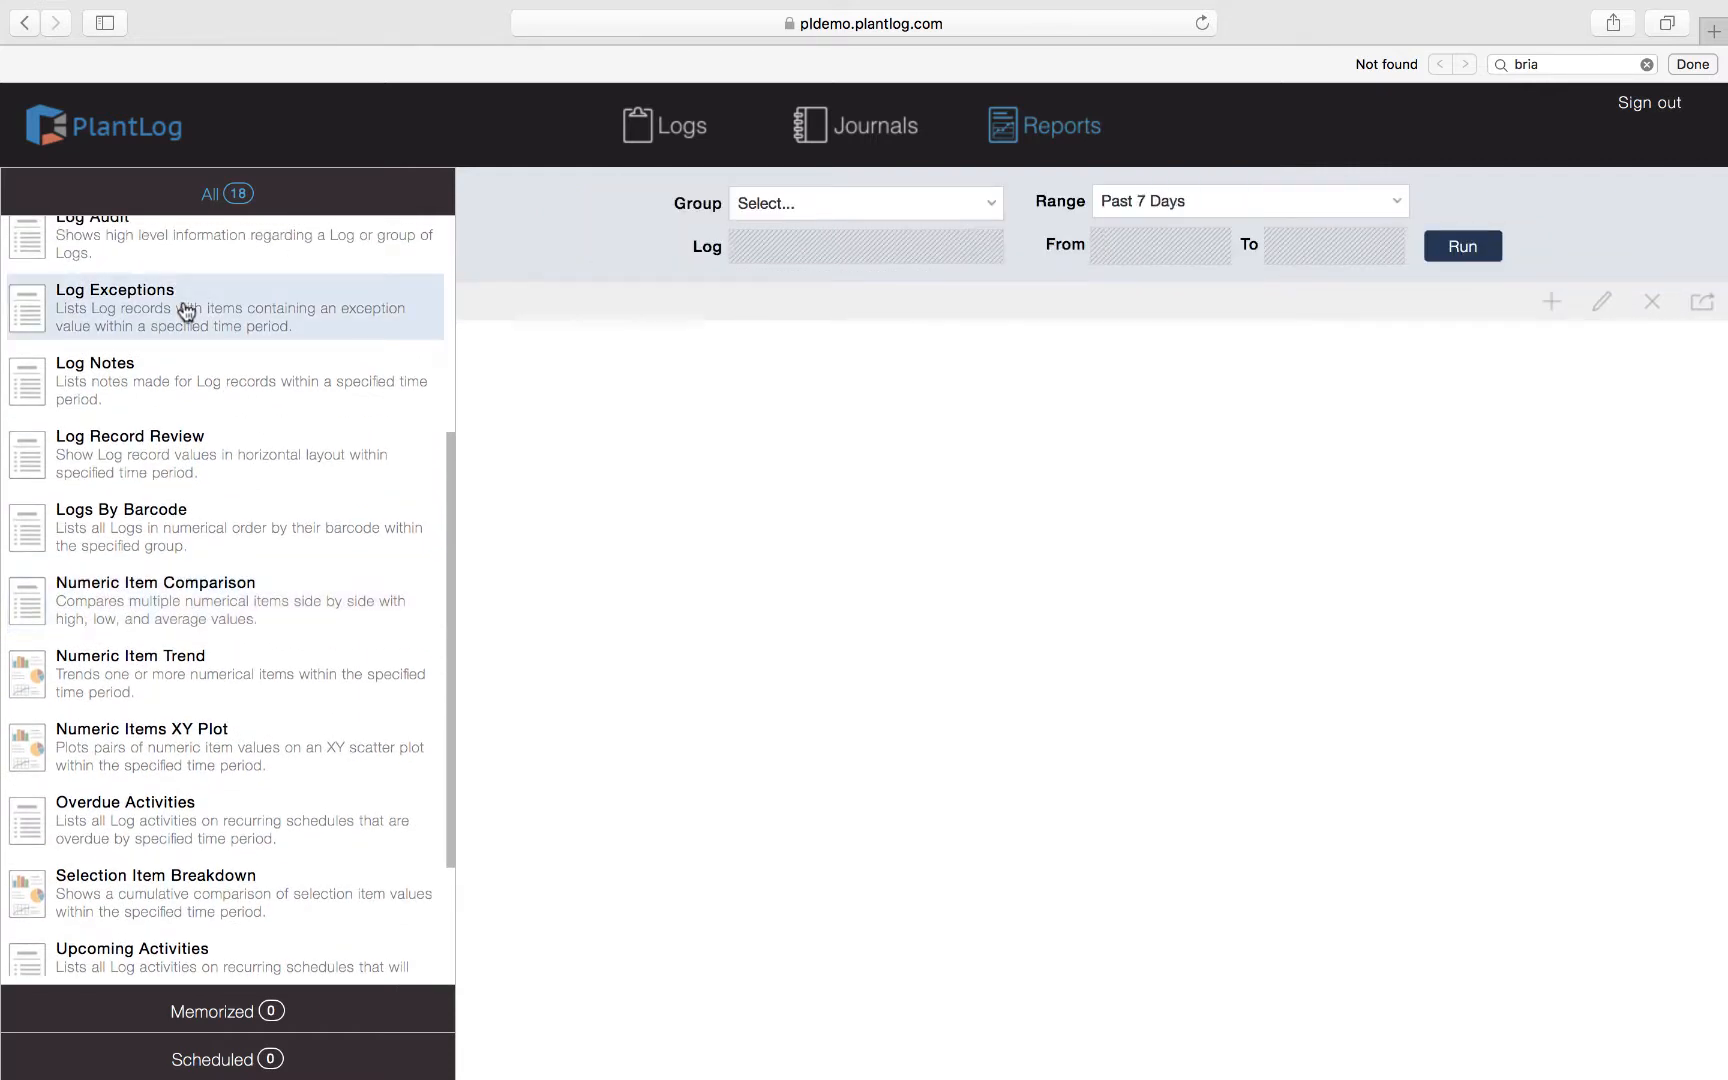
{"action": "scroll", "coordinate": [186, 311], "scroll_direction": "up", "scroll_amount": 2}
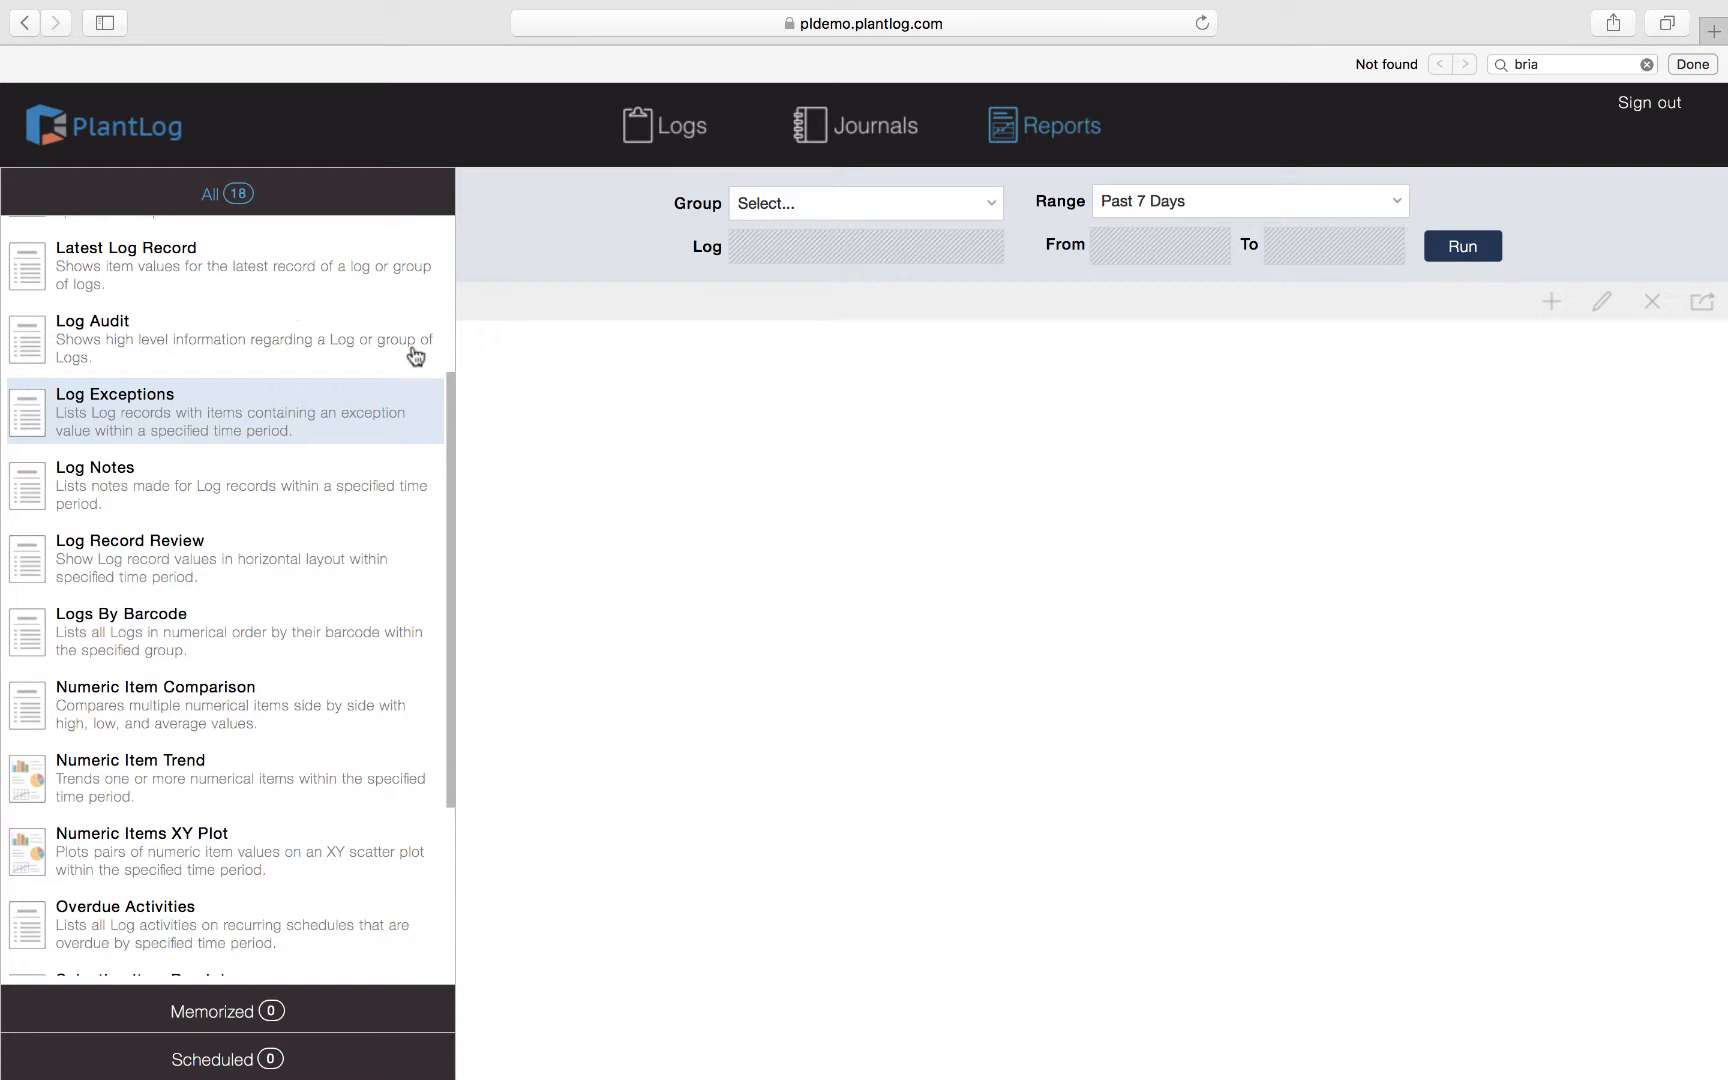
{"action": "left_click", "coordinate": [925, 211]}
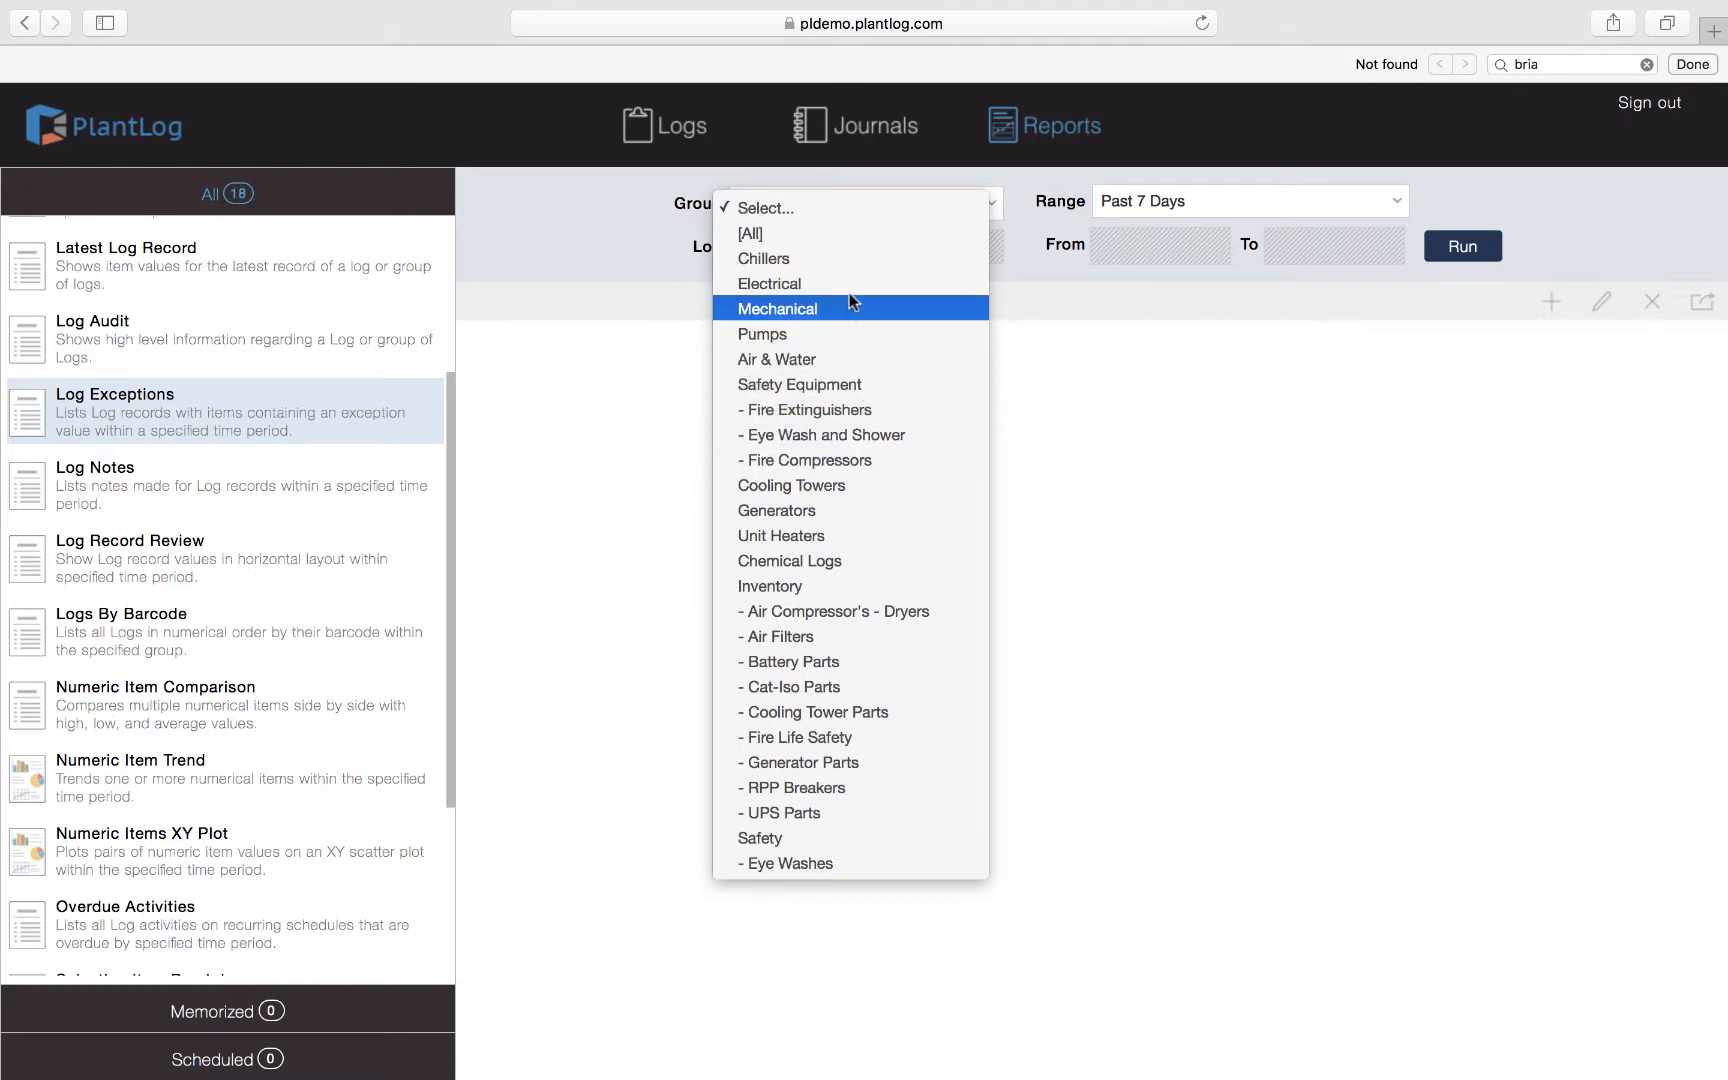
{"action": "left_click", "coordinate": [832, 233]}
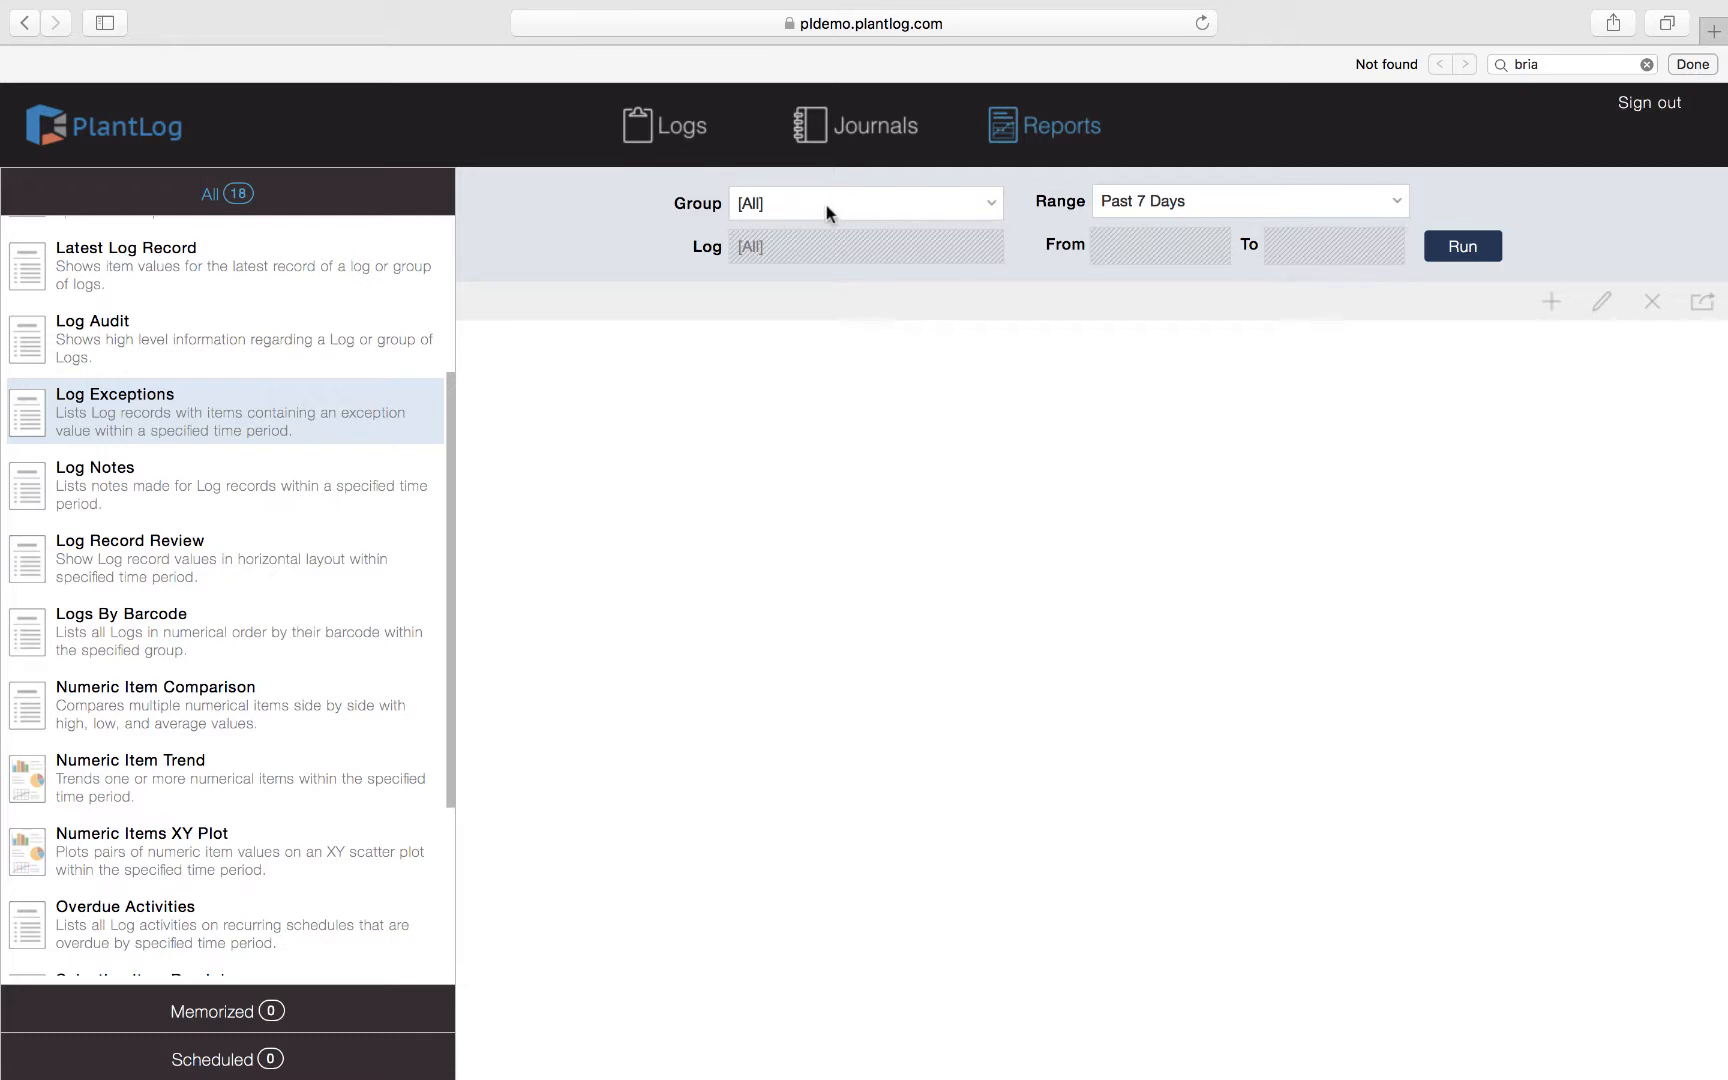
{"action": "left_click", "coordinate": [836, 211]}
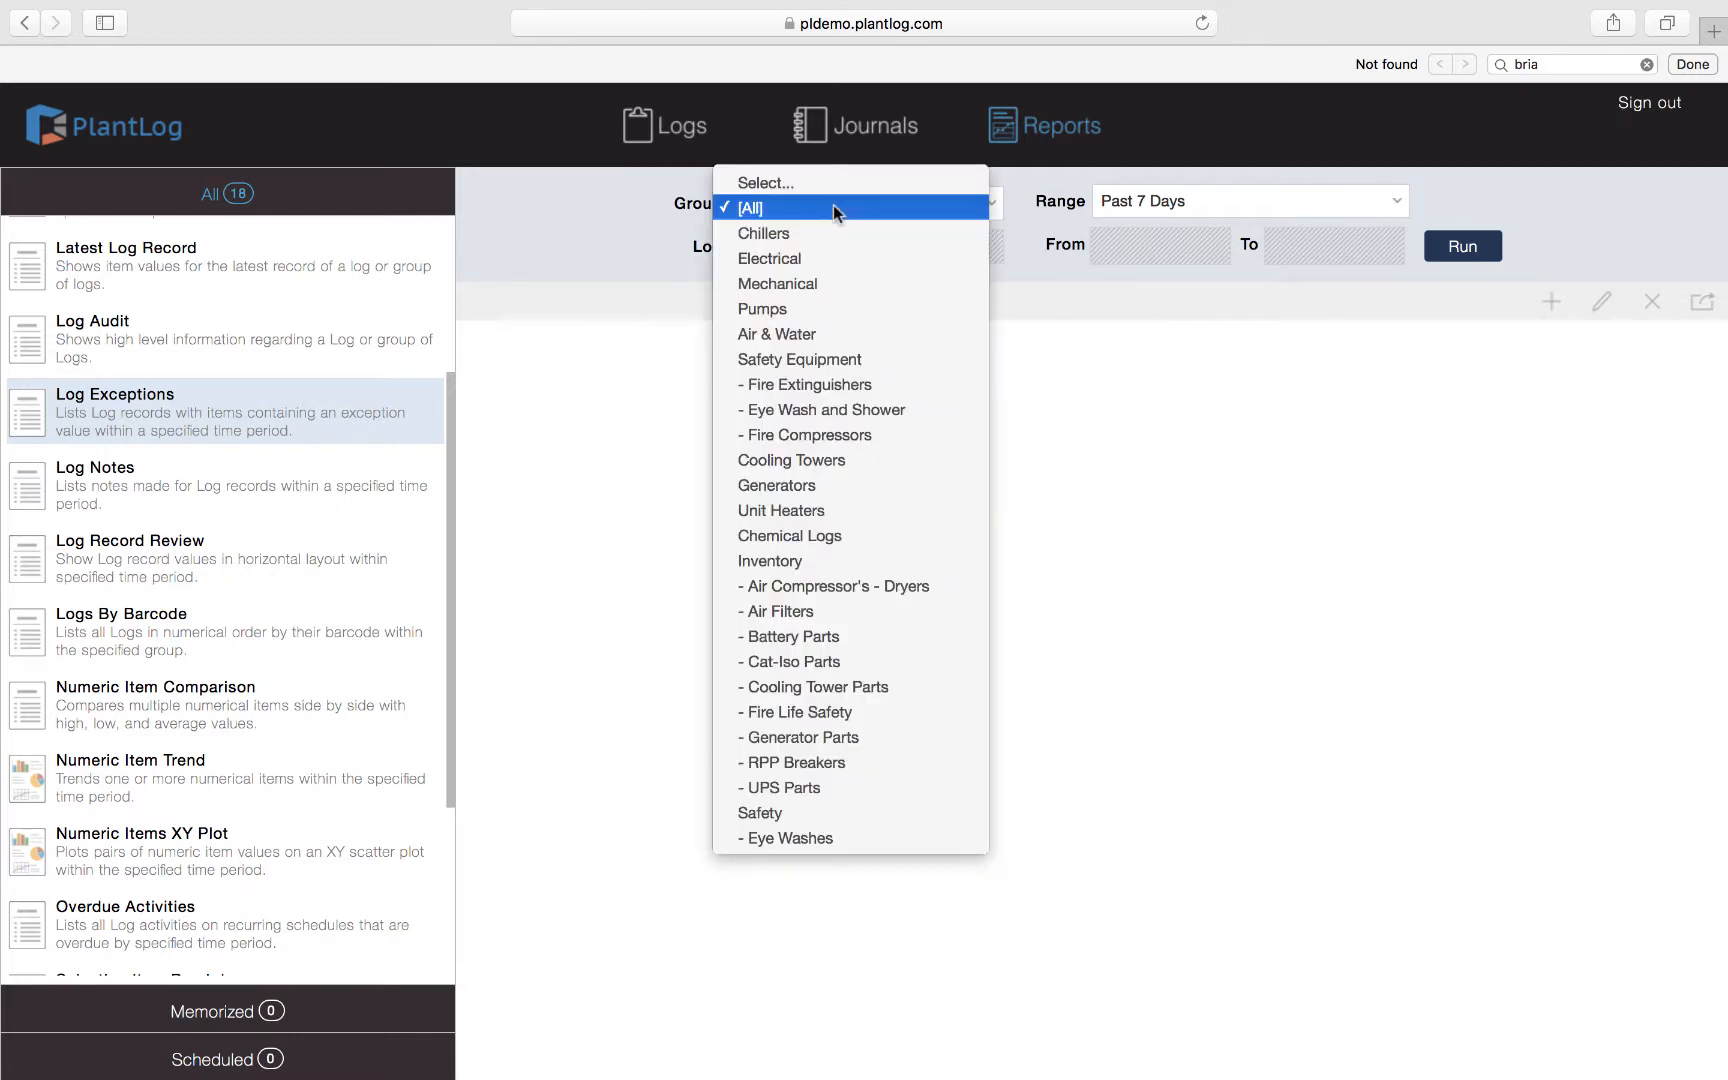
{"action": "left_click", "coordinate": [835, 233]}
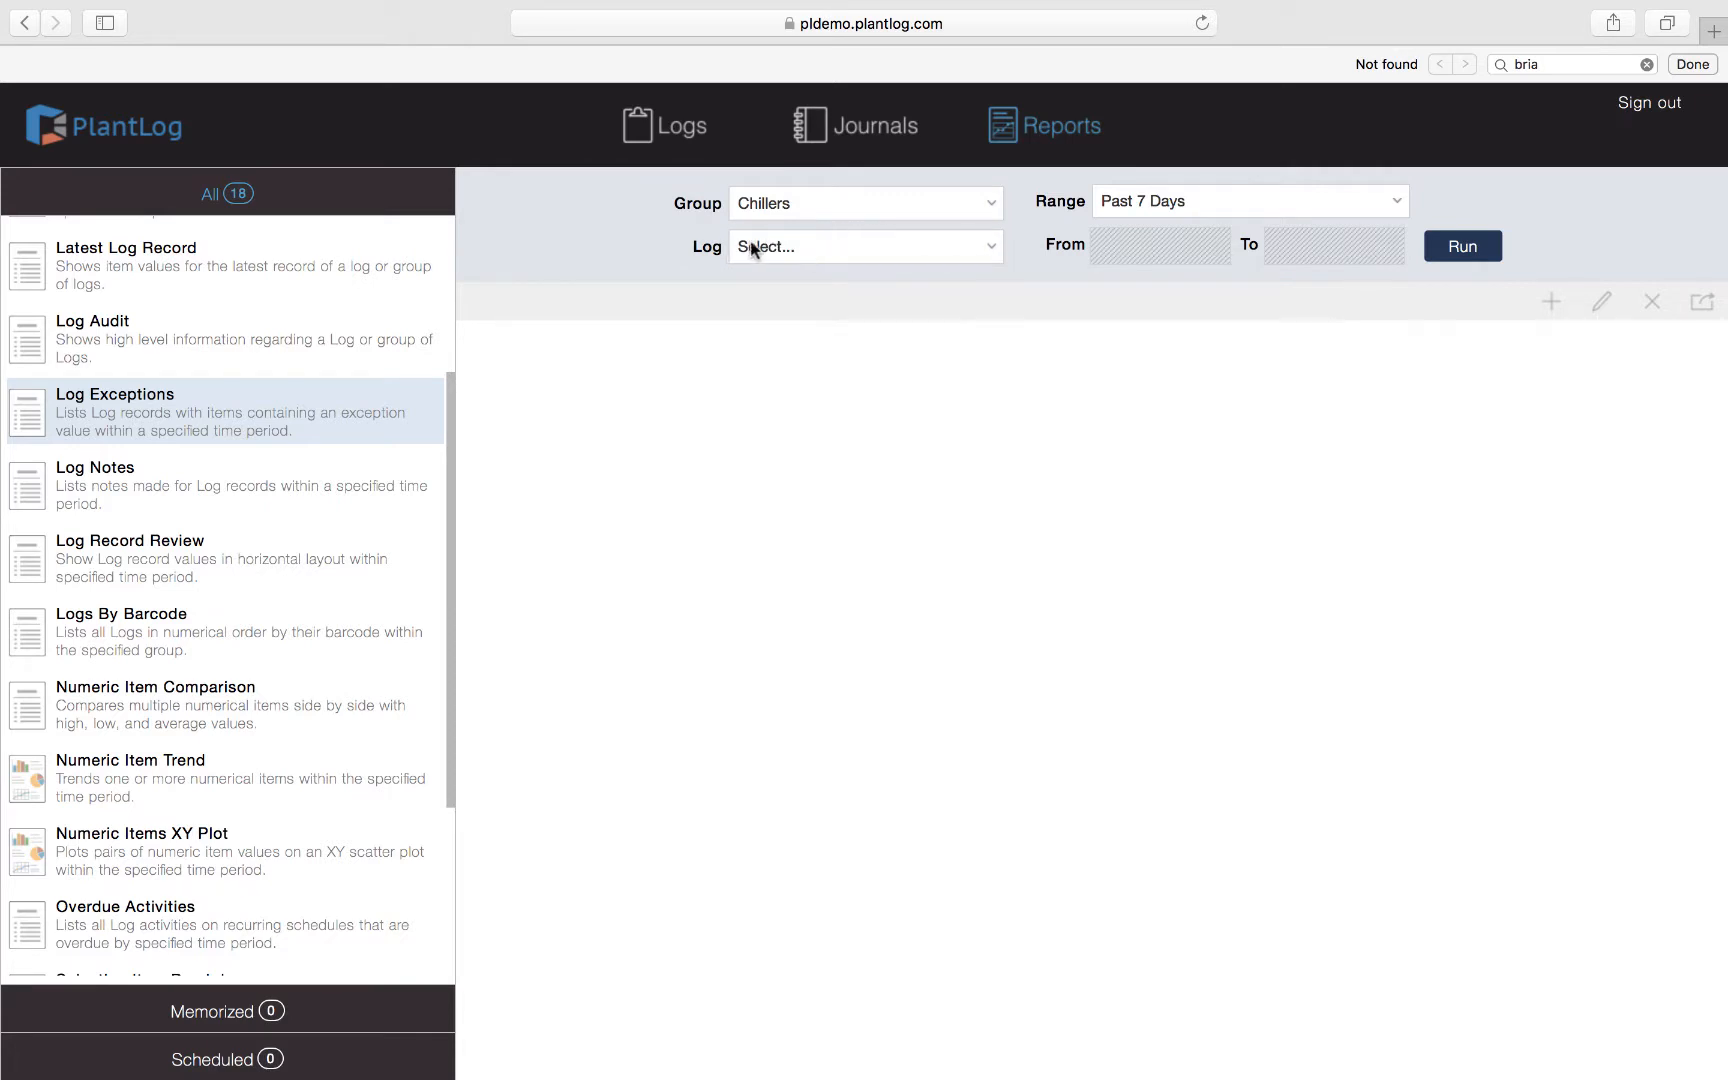
{"action": "left_click", "coordinate": [880, 249]}
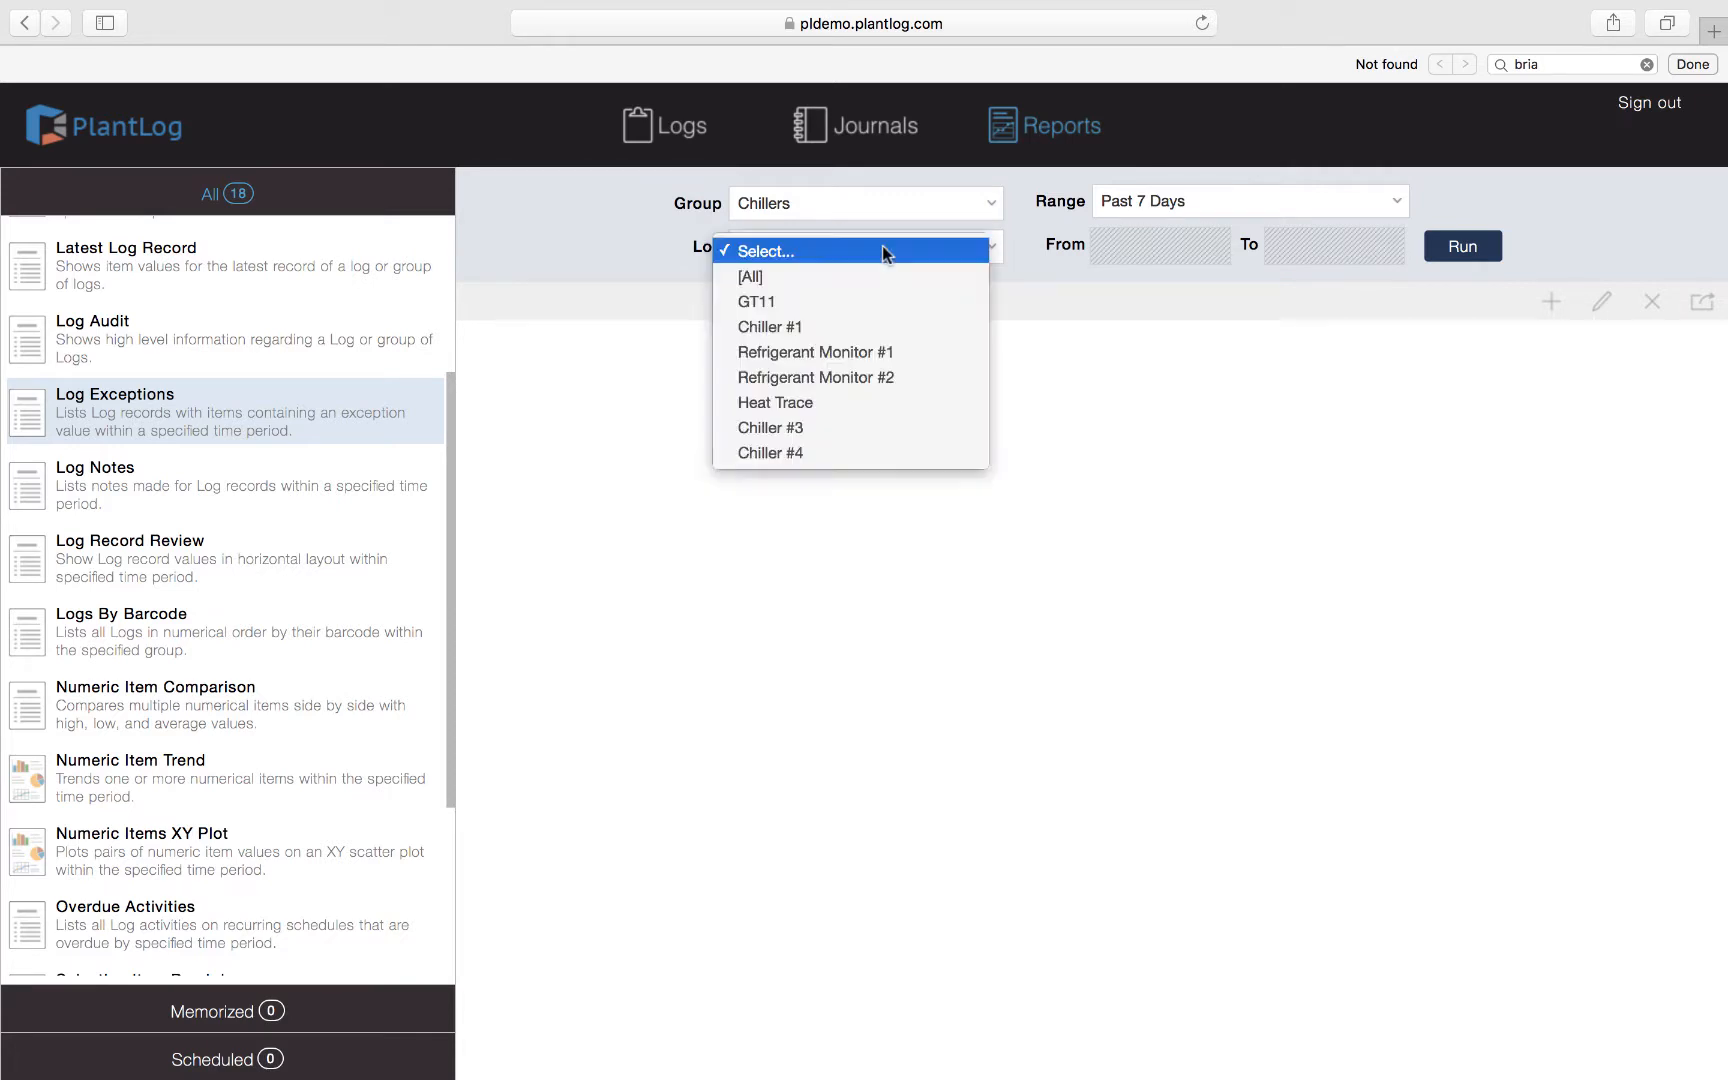
{"action": "left_click", "coordinate": [845, 330]}
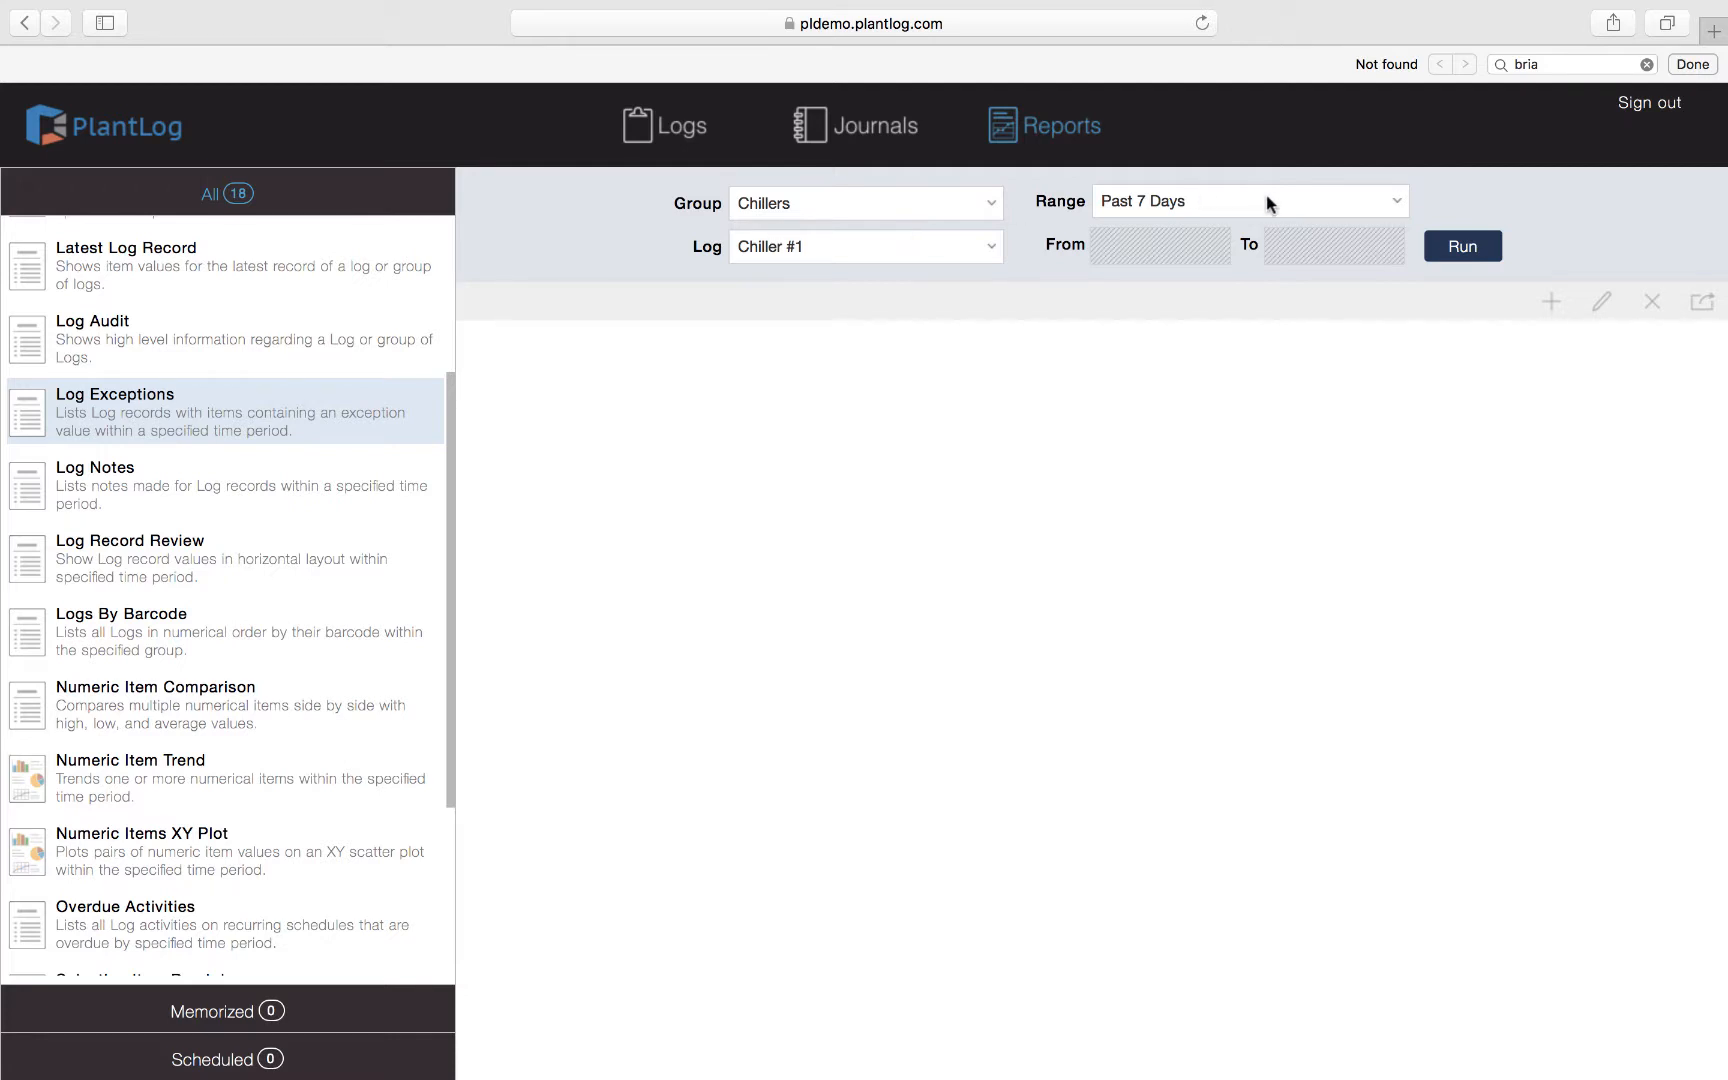
Step: Set the report's range to Past 48 Hours and run it
{"action": "left_click", "coordinate": [1313, 204]}
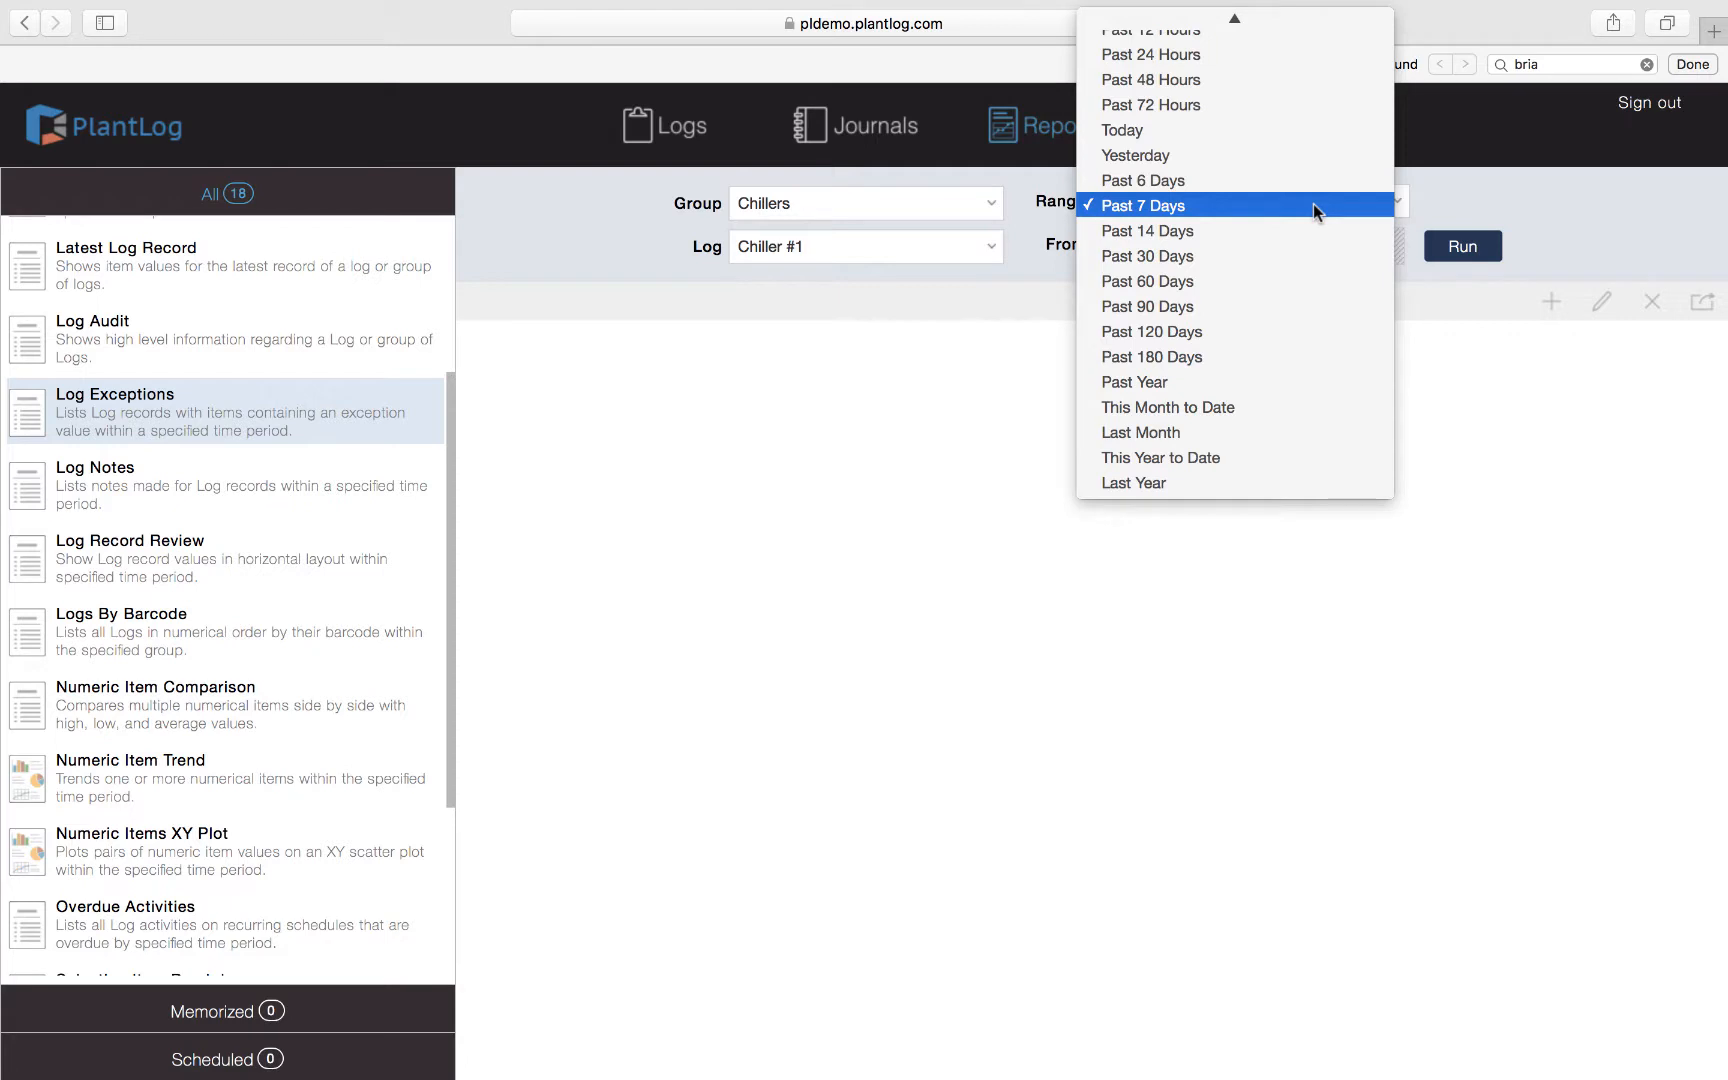
{"action": "left_click", "coordinate": [1250, 80]}
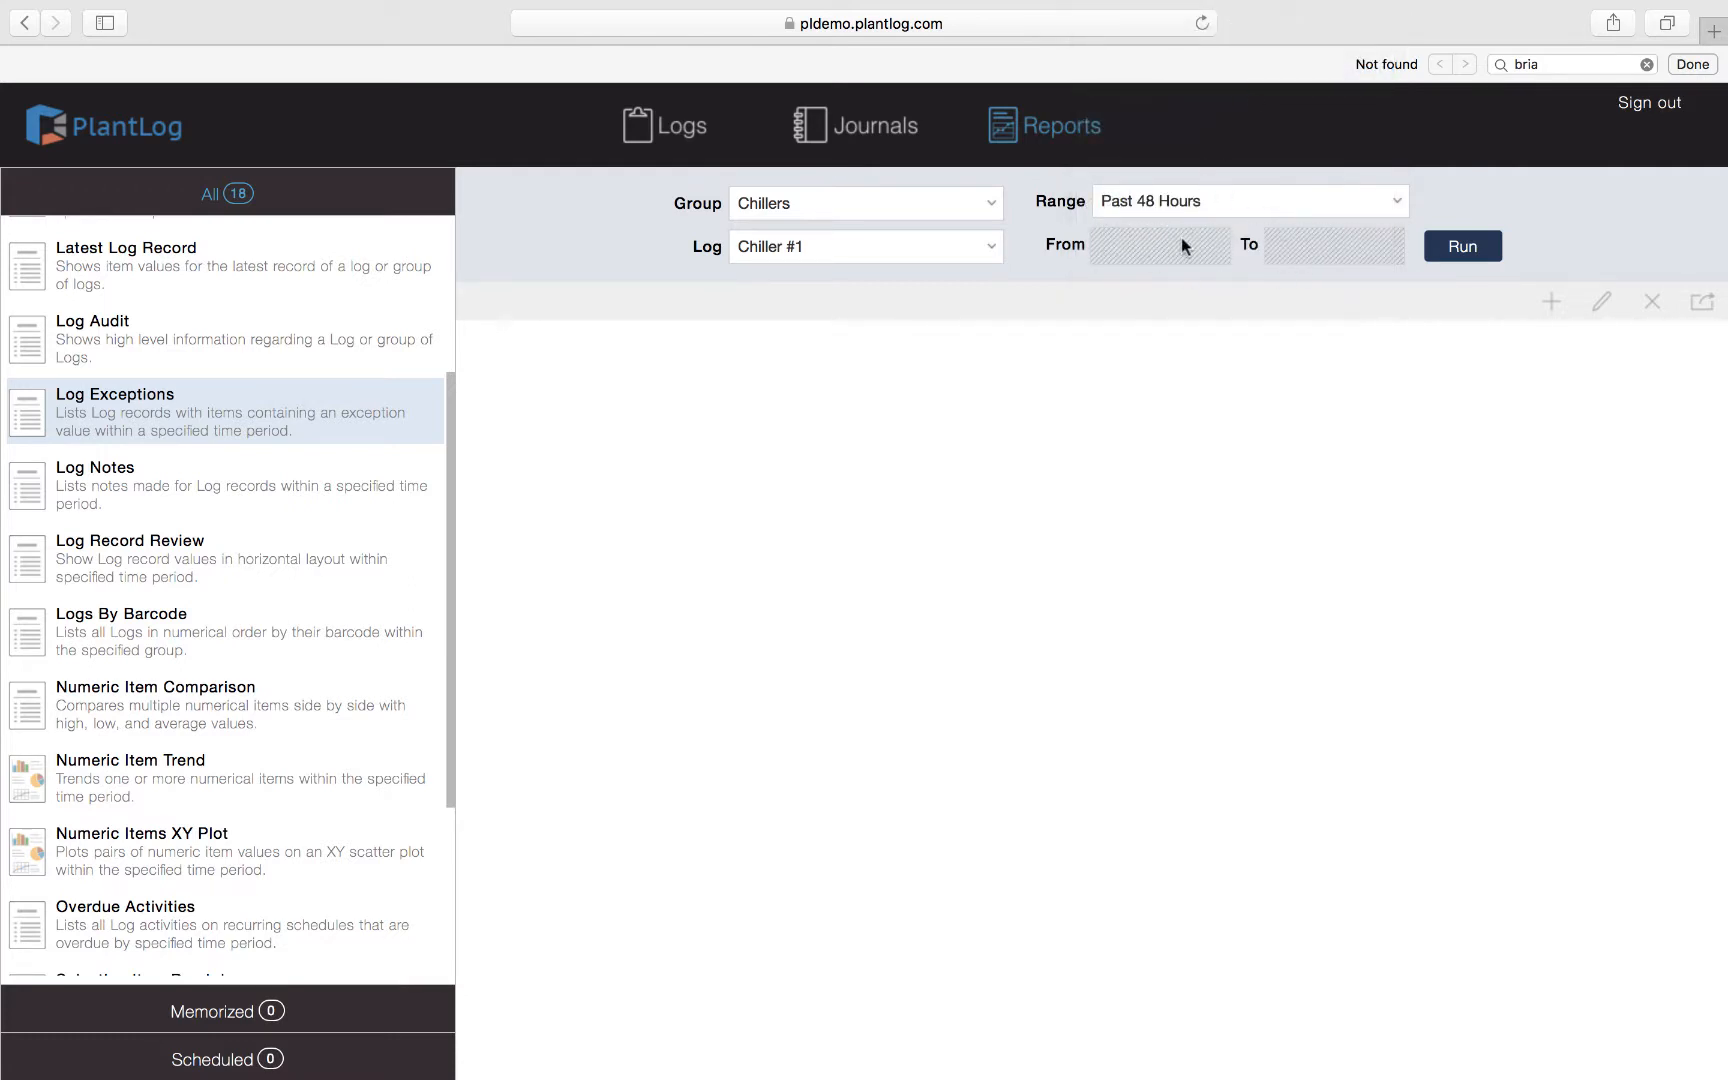
{"action": "left_click", "coordinate": [1474, 250]}
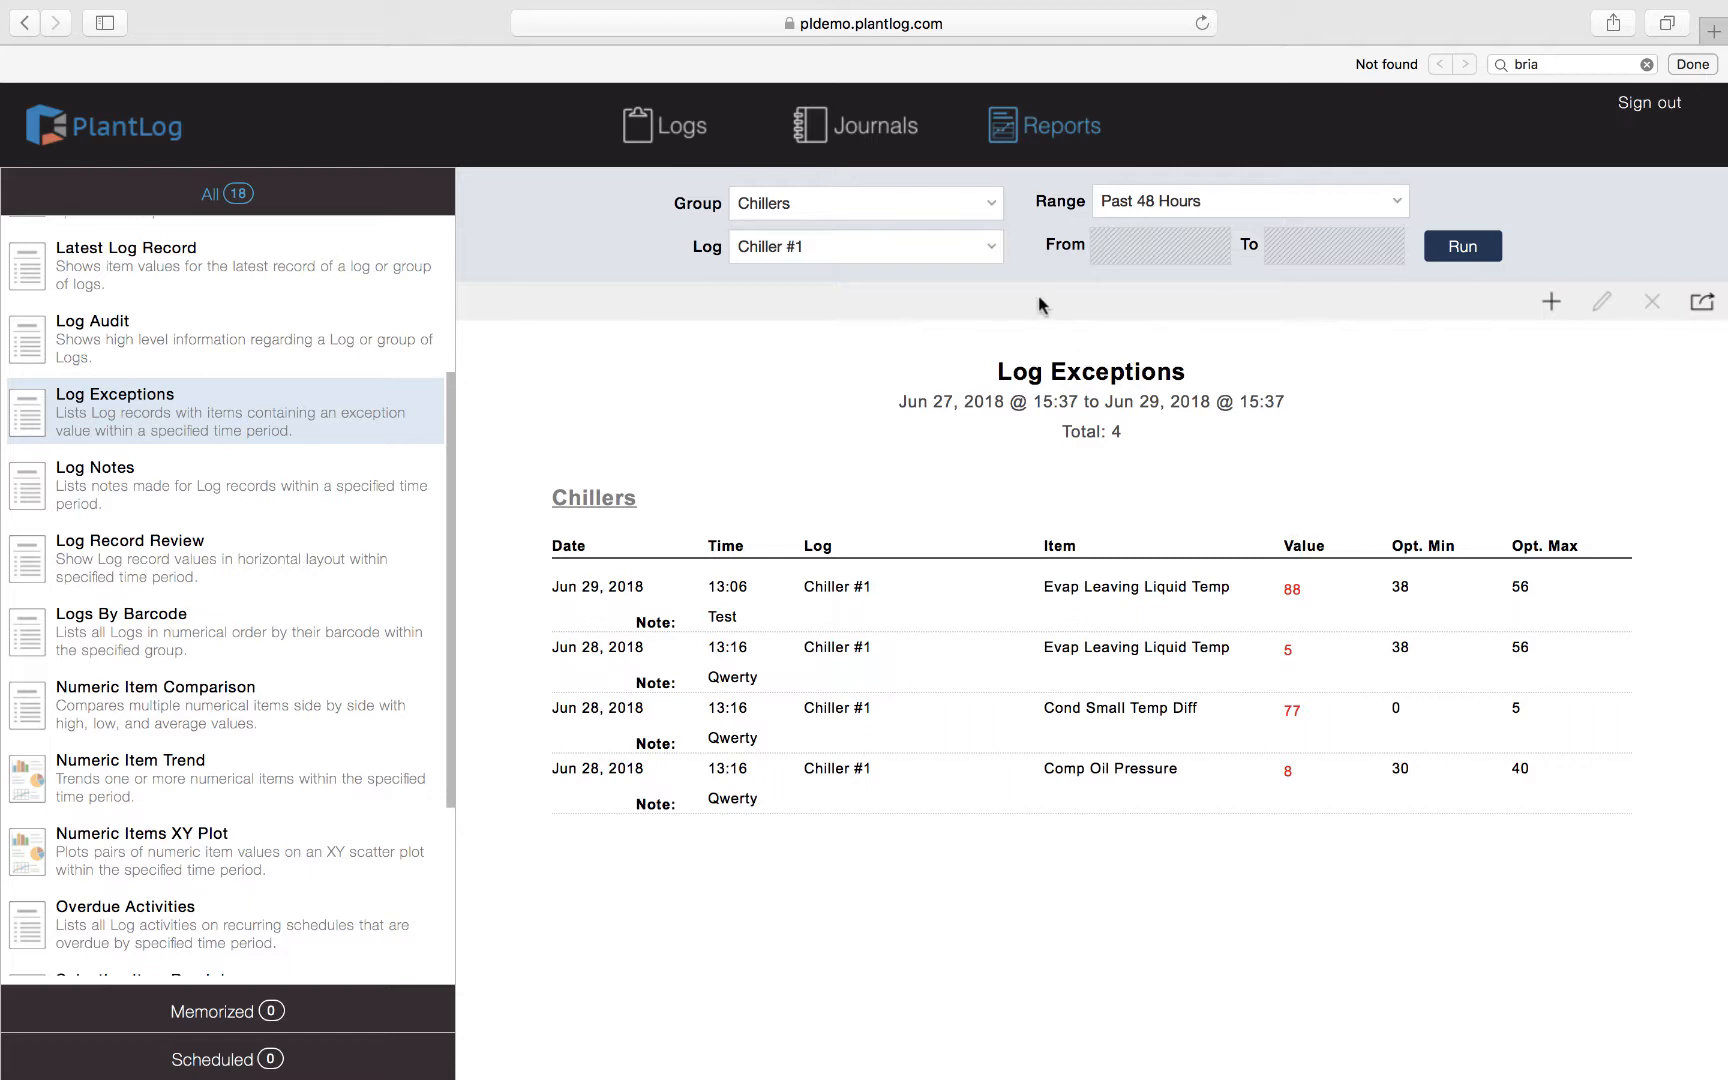
Step: Rerun the Log Exceptions report for all groups with the range Yesterday and review the listed exceptions
{"action": "left_click", "coordinate": [988, 206]}
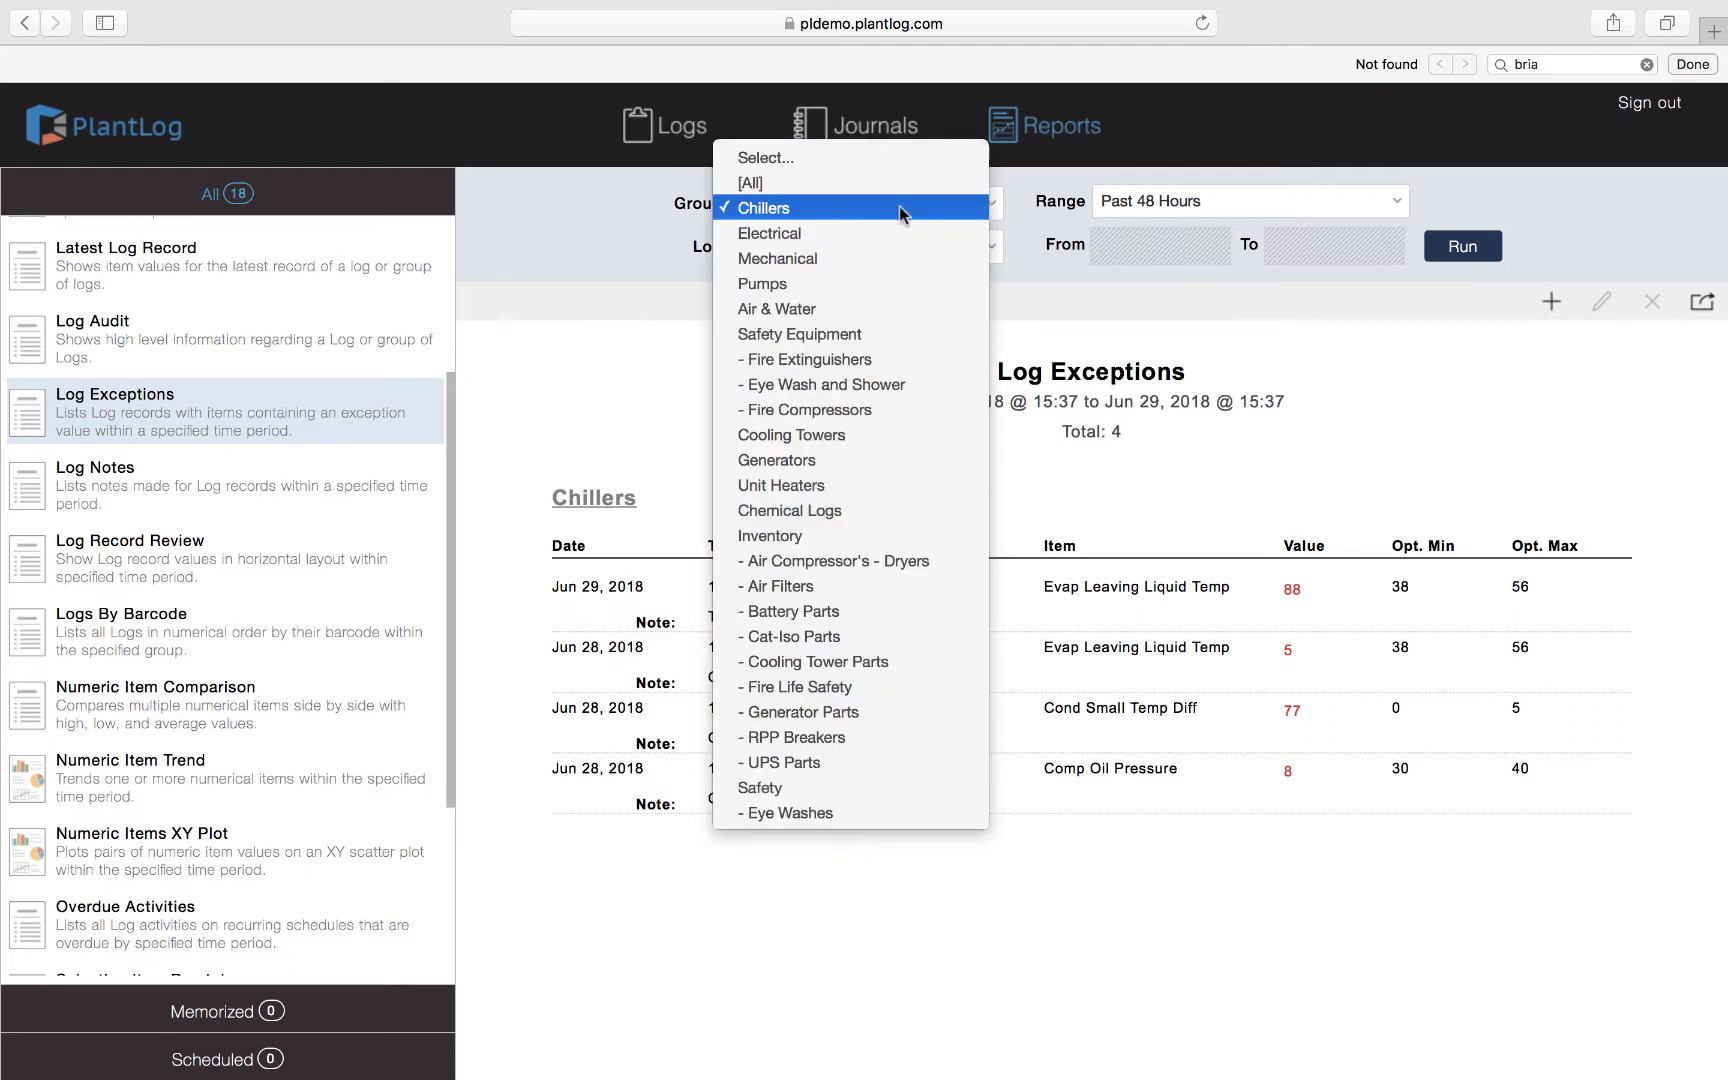
{"action": "left_click", "coordinate": [763, 186]}
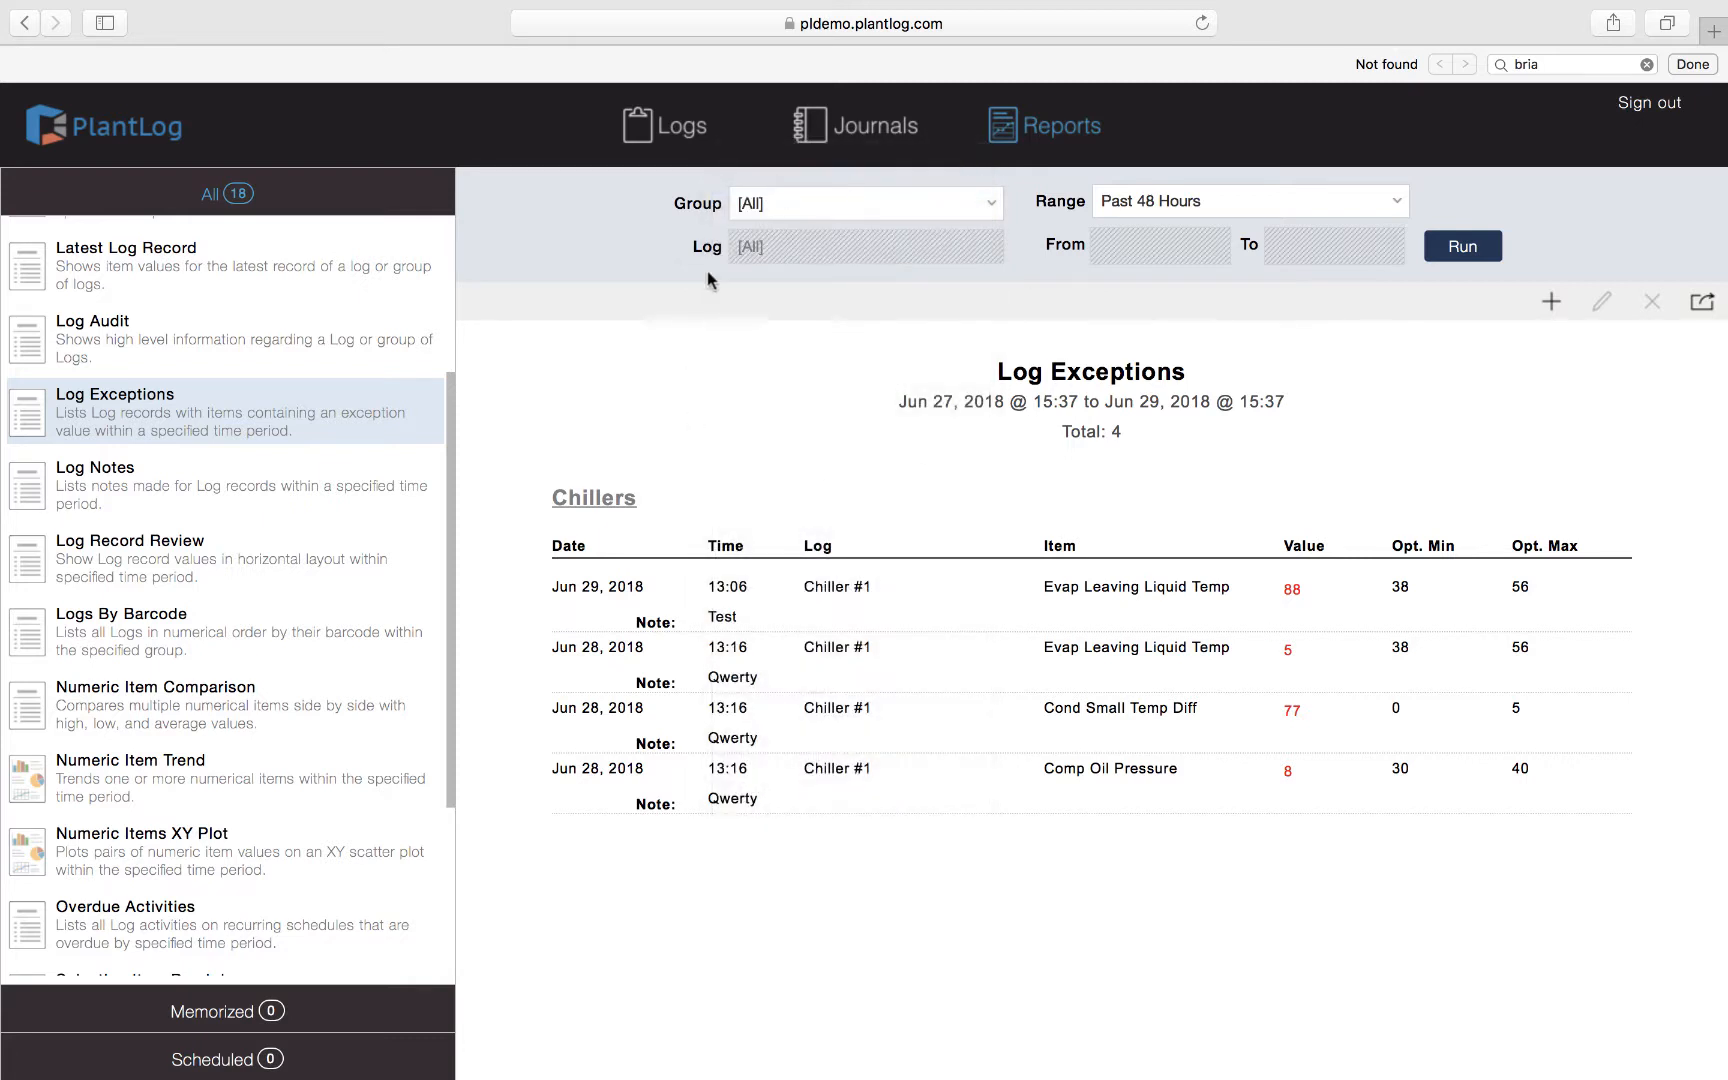
{"action": "left_click", "coordinate": [1203, 204]}
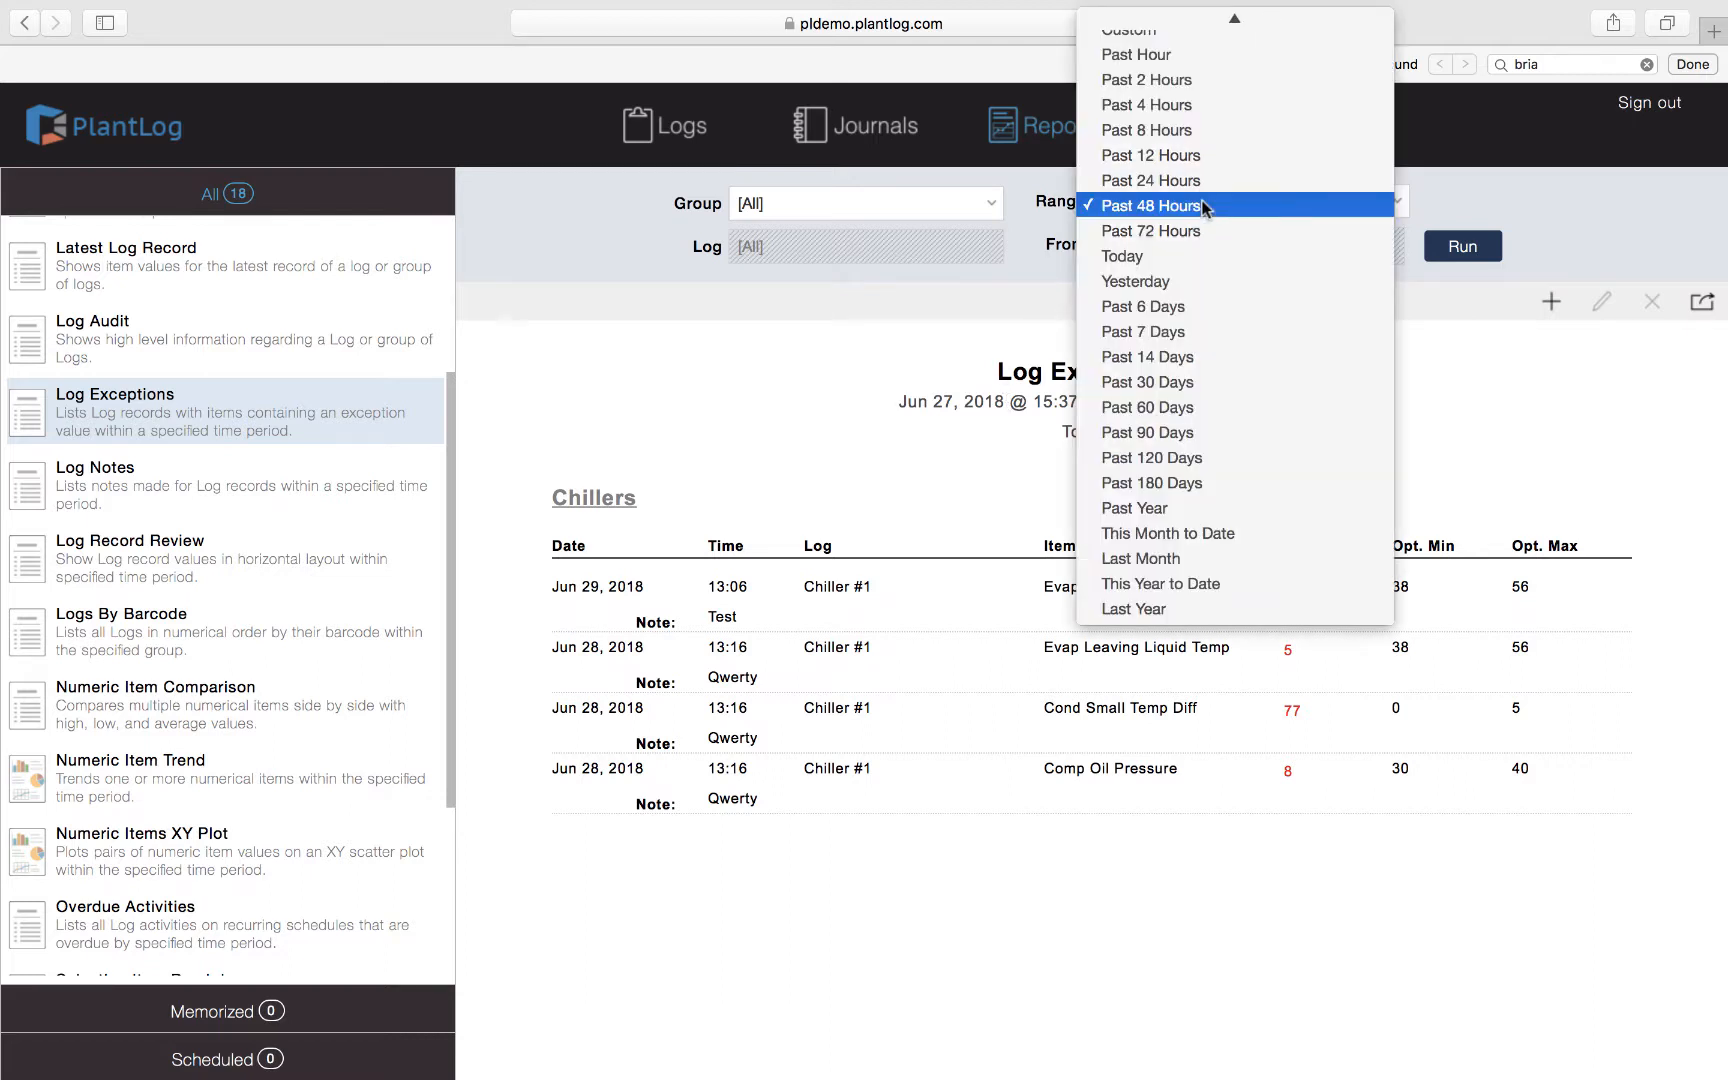
{"action": "mouse_move", "coordinate": [1217, 12]}
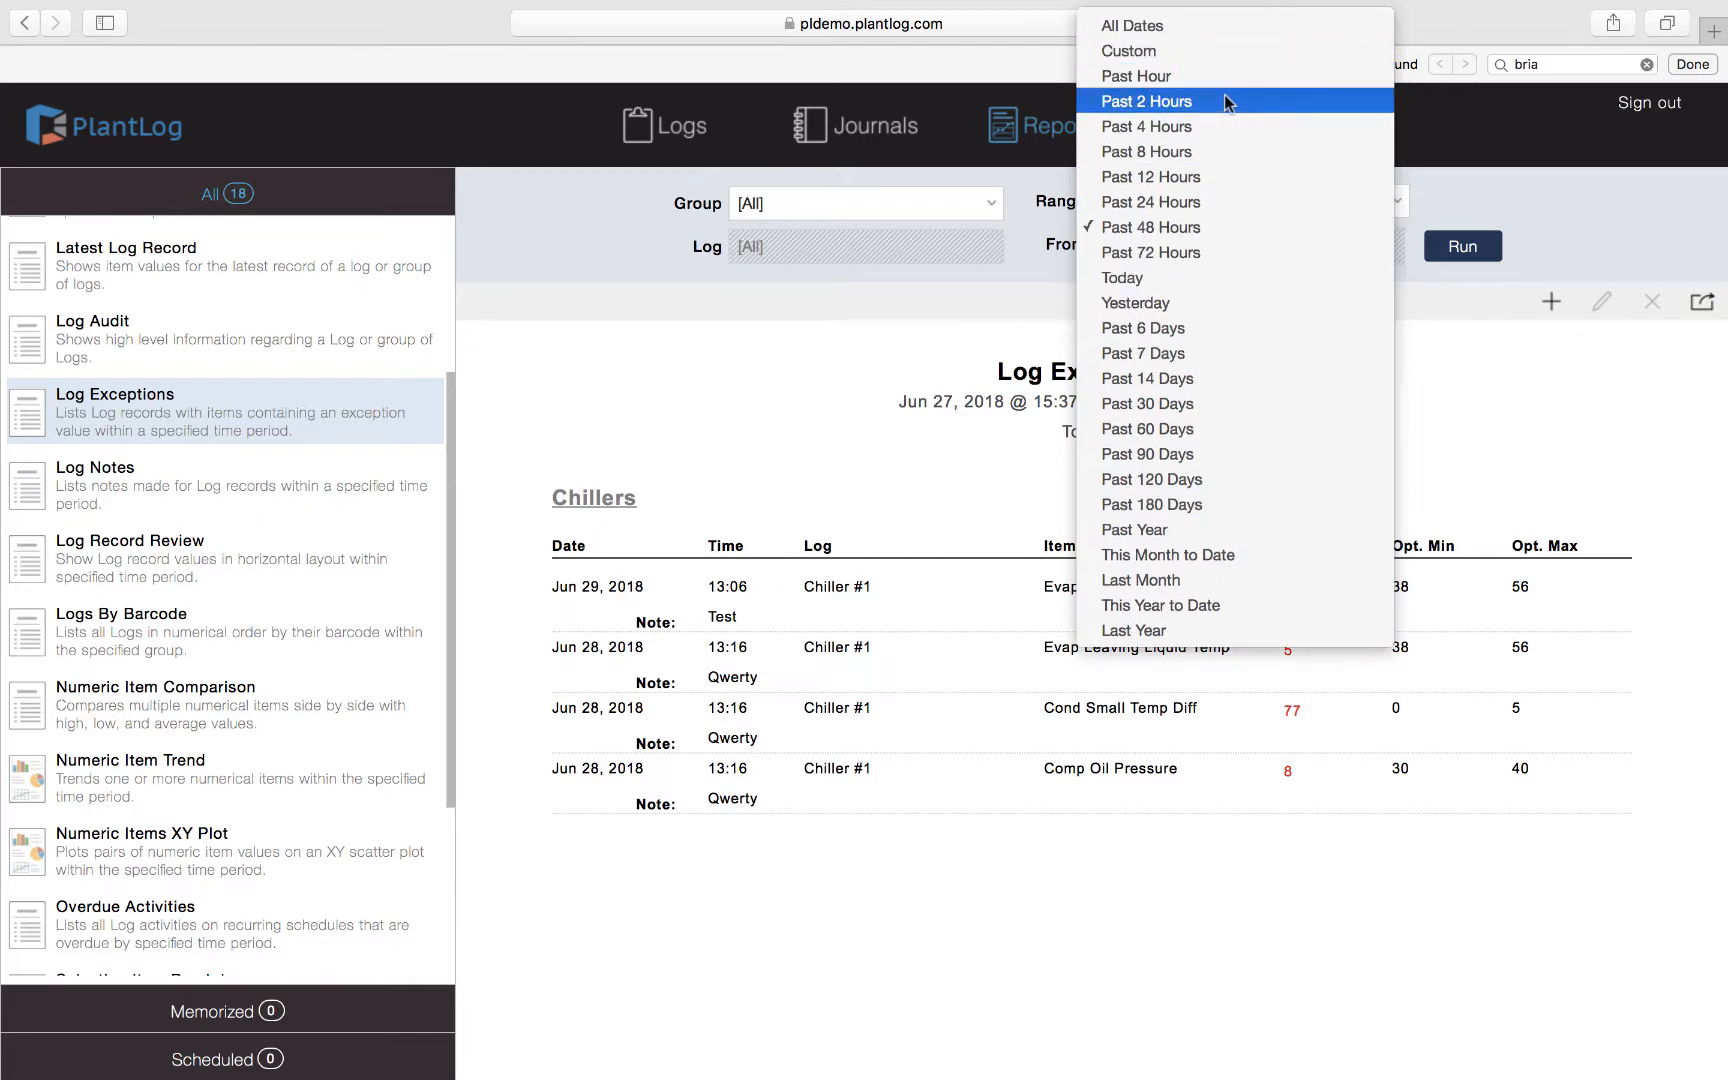
{"action": "left_click", "coordinate": [1206, 301]}
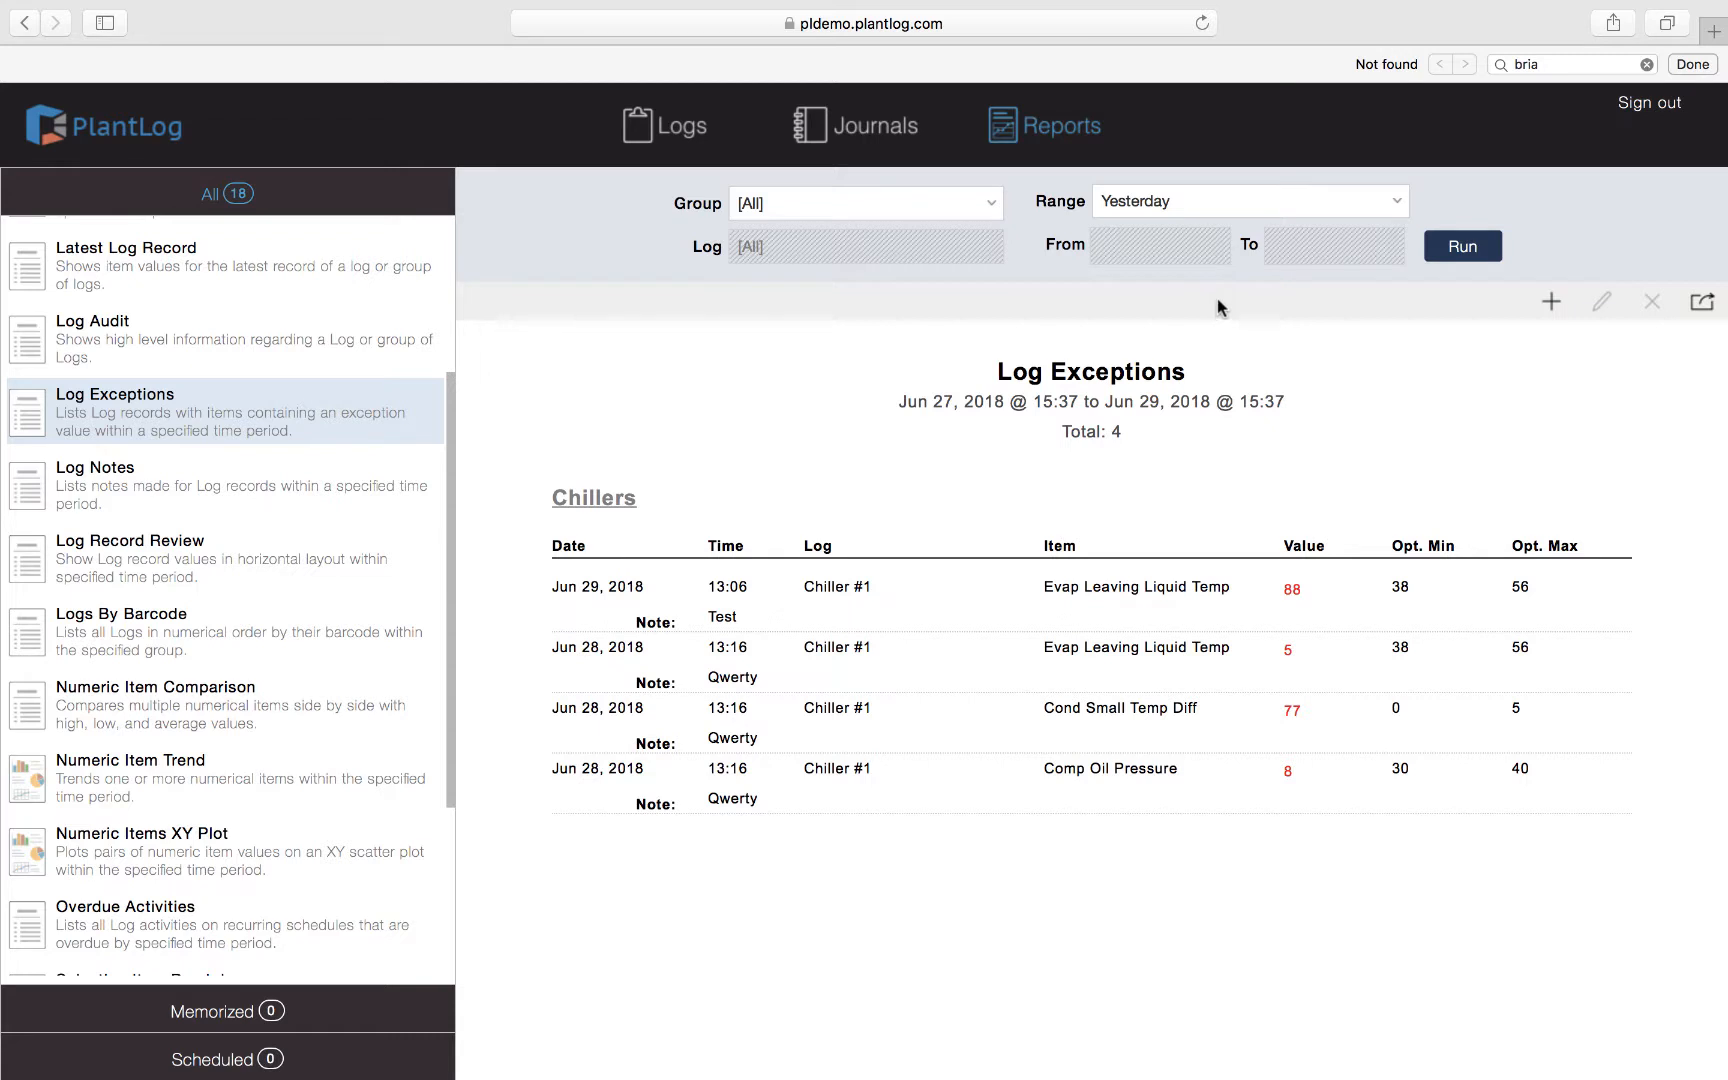
{"action": "left_click", "coordinate": [1462, 248]}
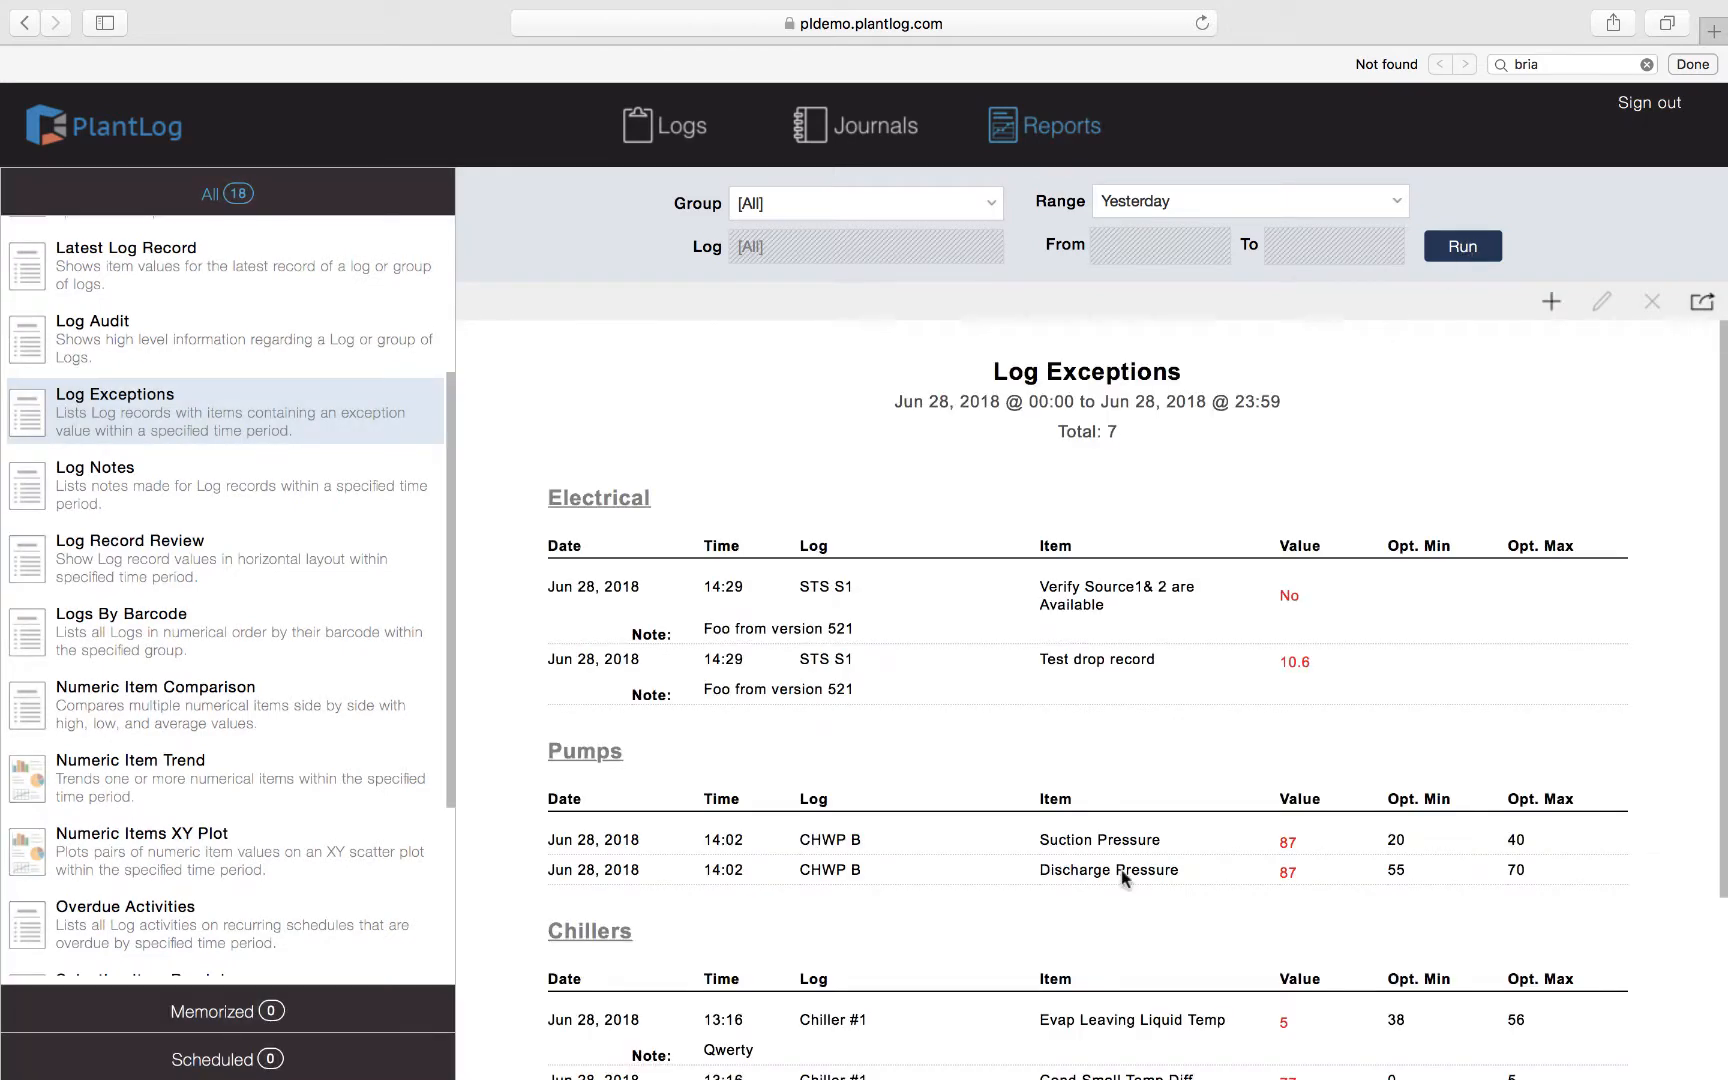
{"action": "scroll", "coordinate": [1143, 661], "scroll_direction": "down", "scroll_amount": 5}
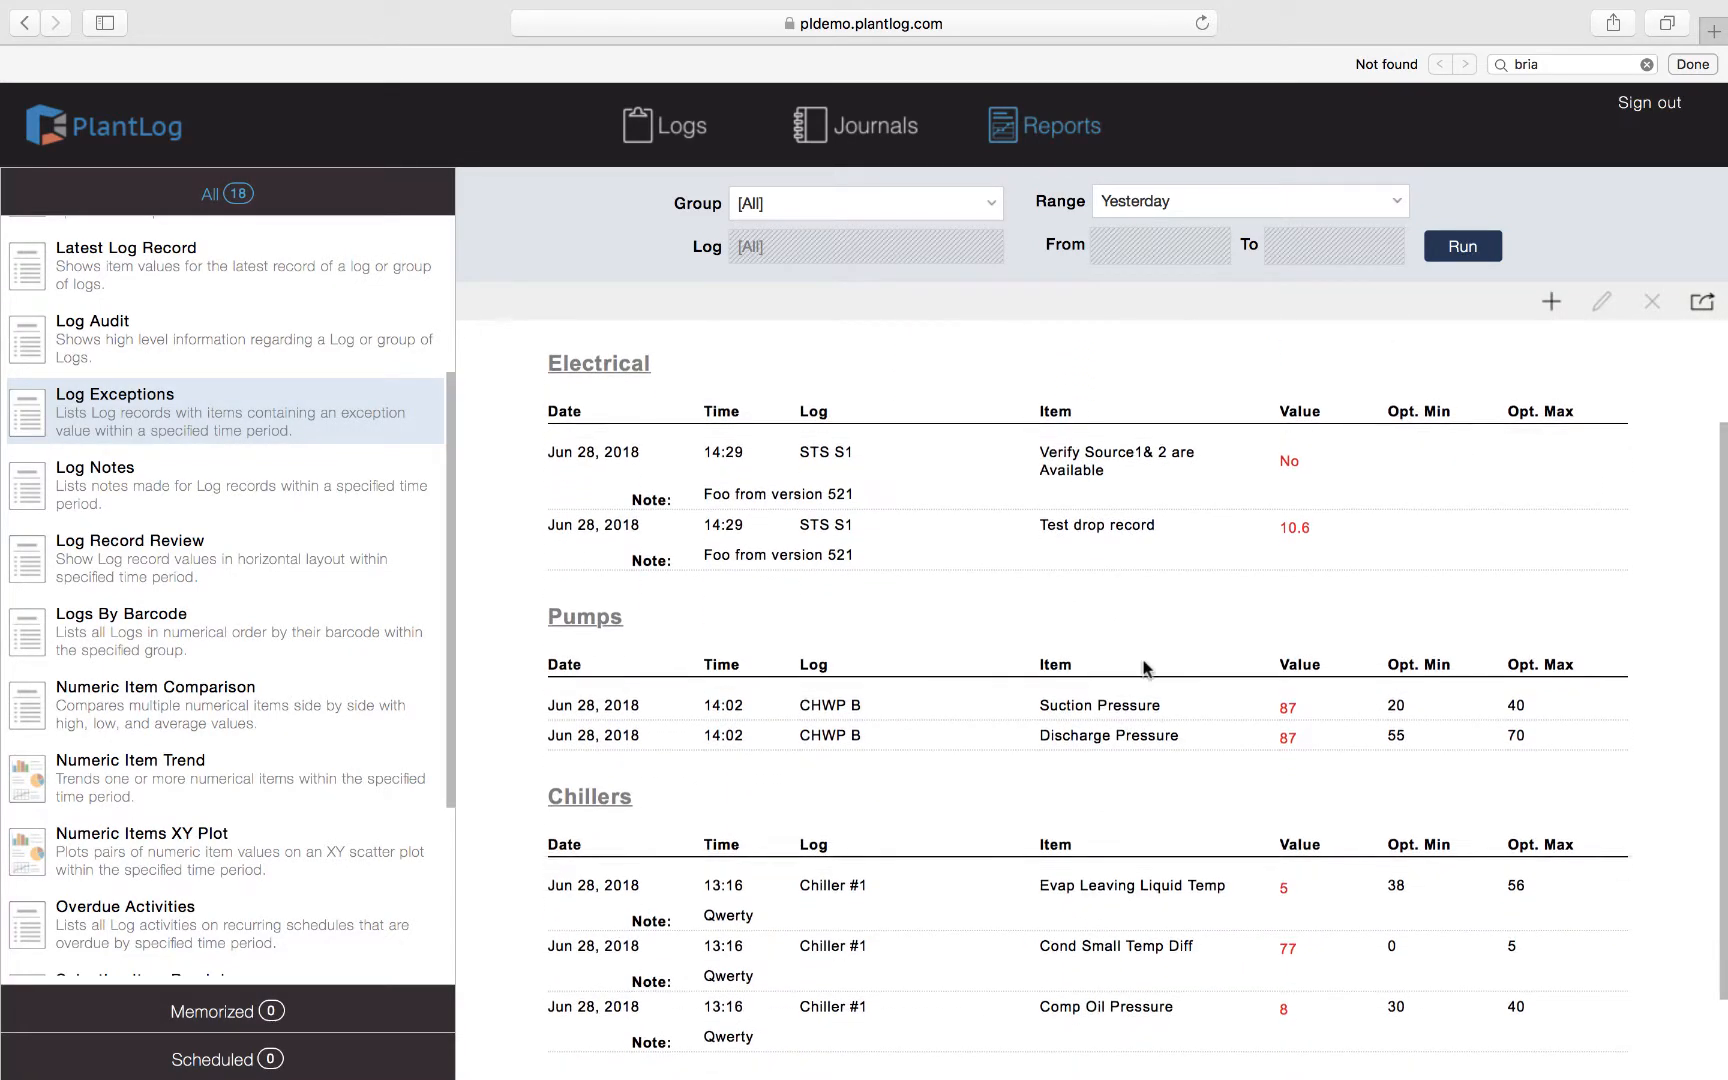
{"action": "scroll", "coordinate": [1145, 668], "scroll_direction": "up", "scroll_amount": 5}
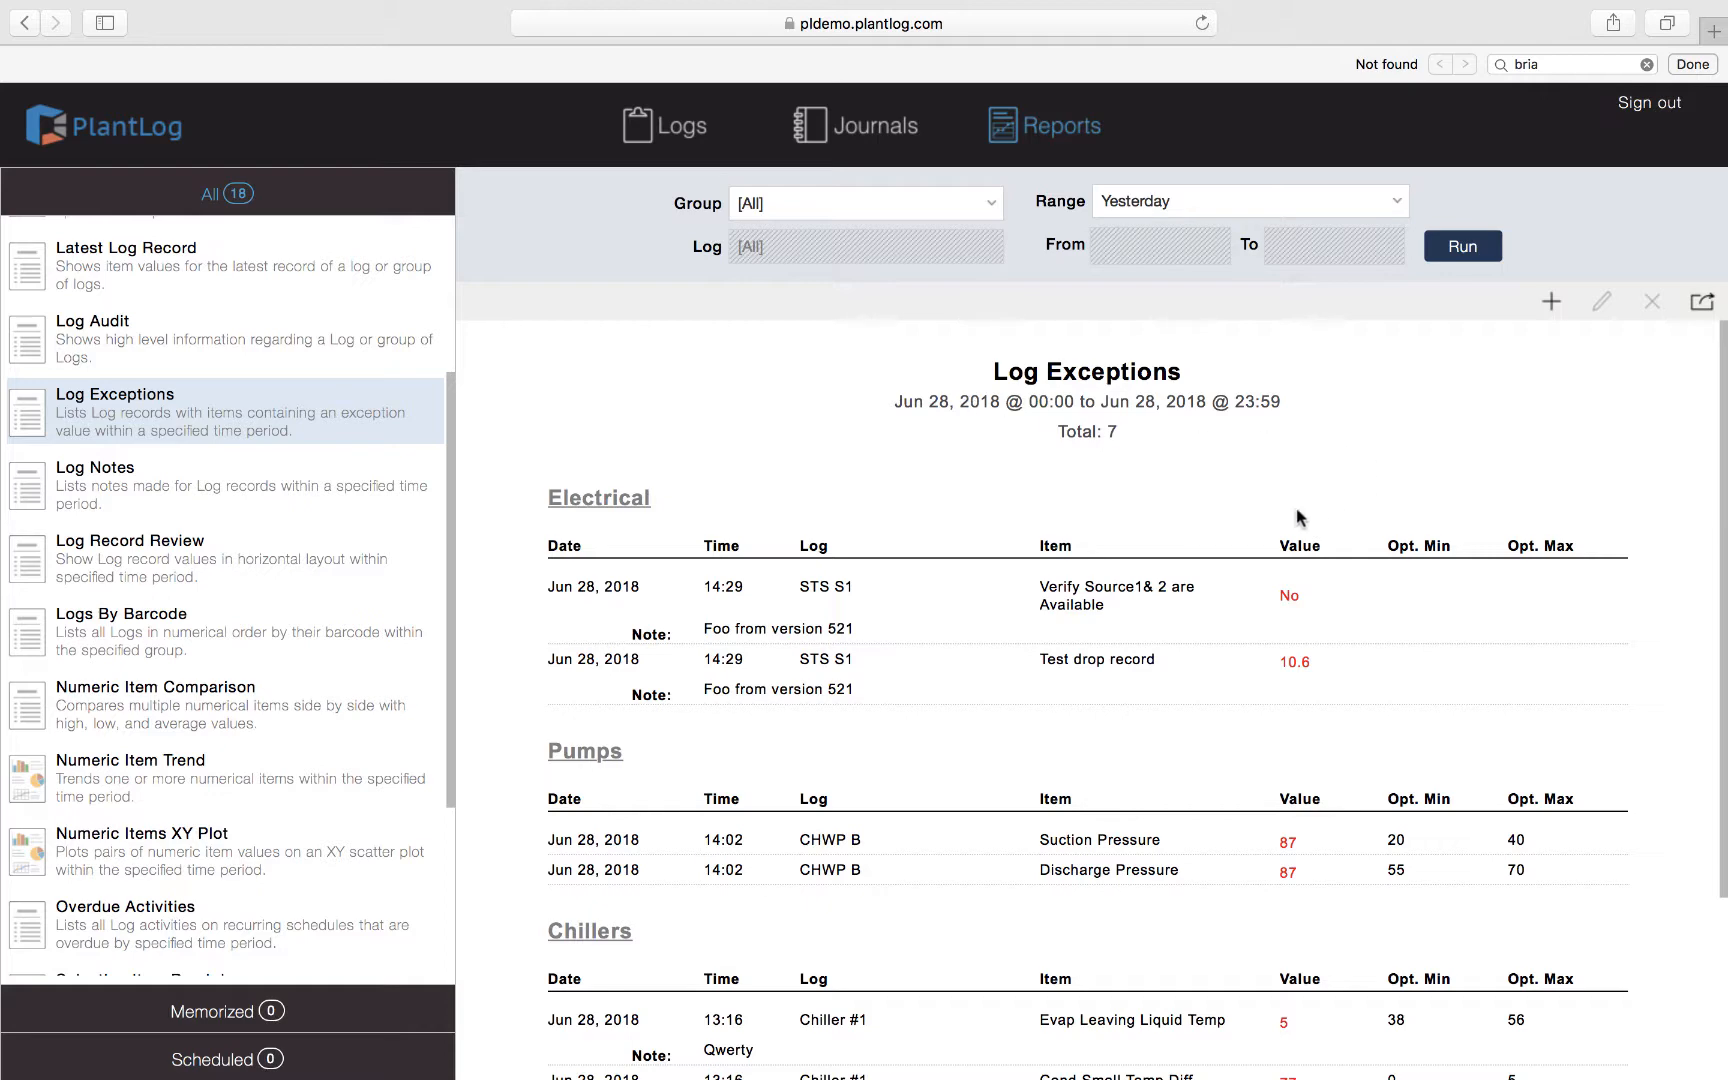
Step: Memorize the Log Exceptions report with the title "Yesterday's Exceptions" and the description "All exceptions from the previous day."
{"action": "left_click", "coordinate": [1553, 305]}
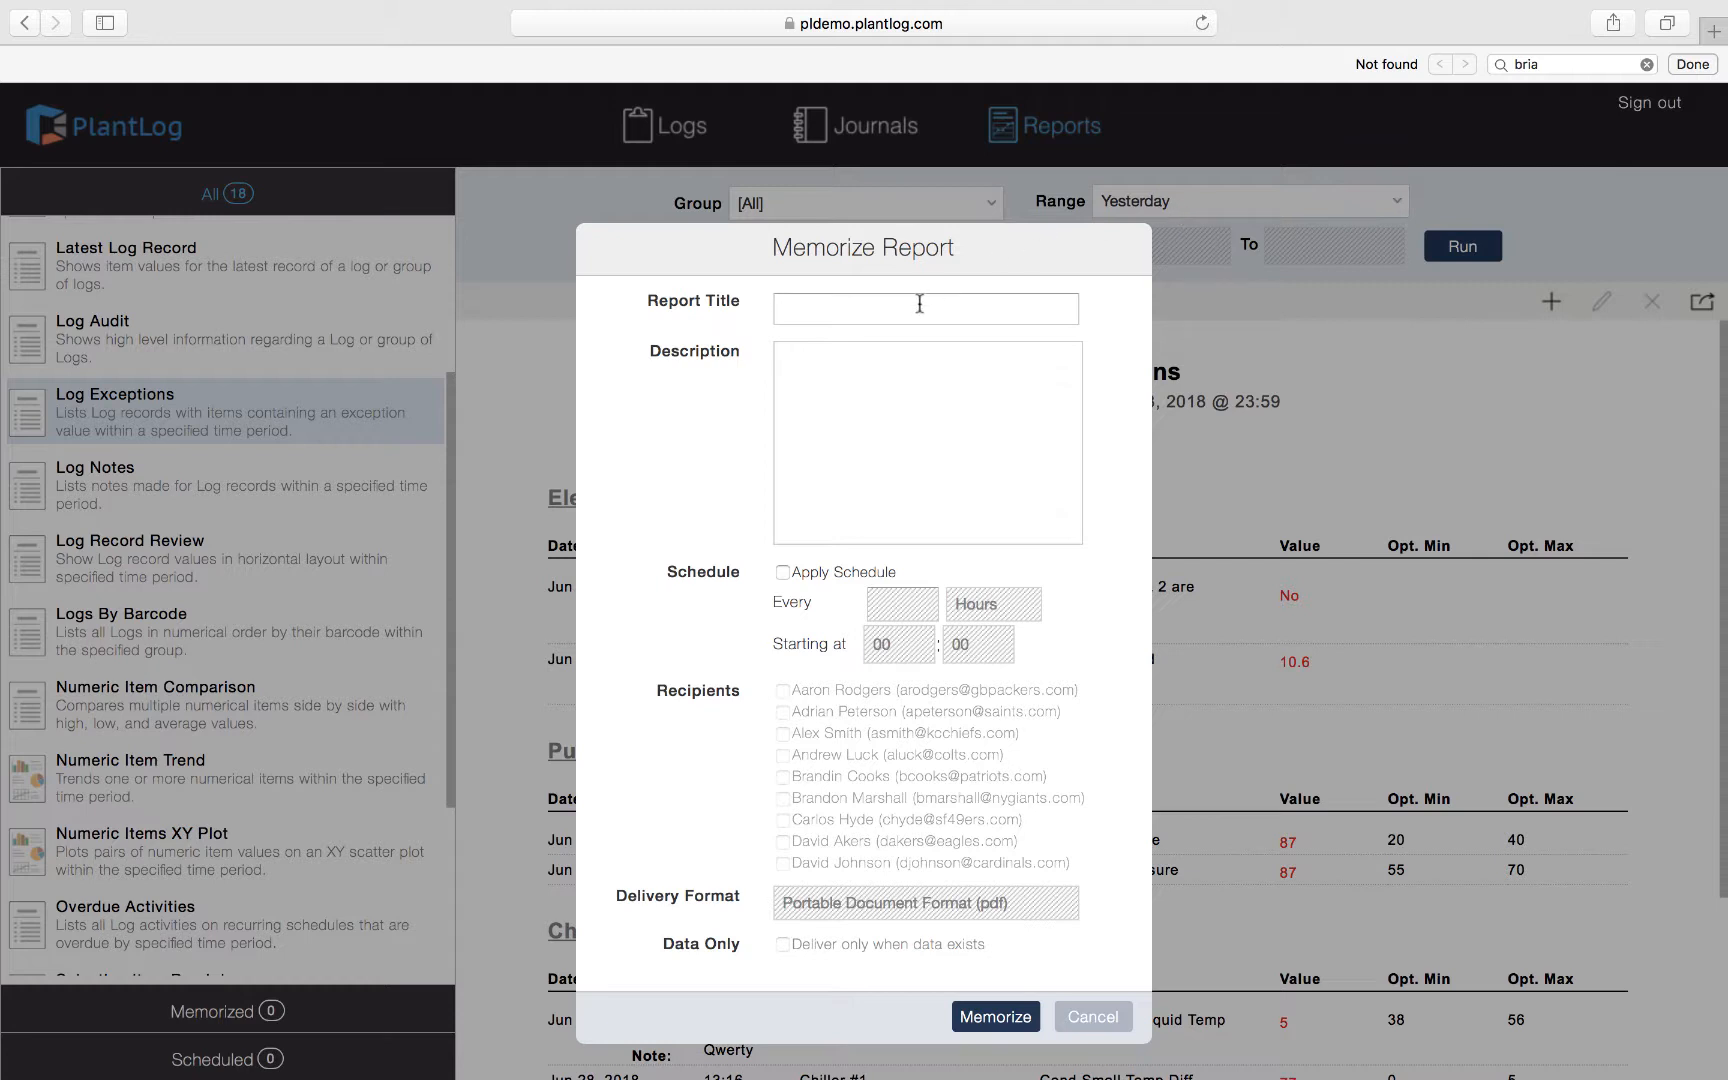
{"action": "type", "text": "Y"}
{"action": "key", "text": "BackSpace"}
{"action": "type", "text": "Yesterday's Exceptions"}
{"action": "key", "text": "Tab"}
{"action": "type", "text": "A"}
{"action": "type", "text": "exceptions "}
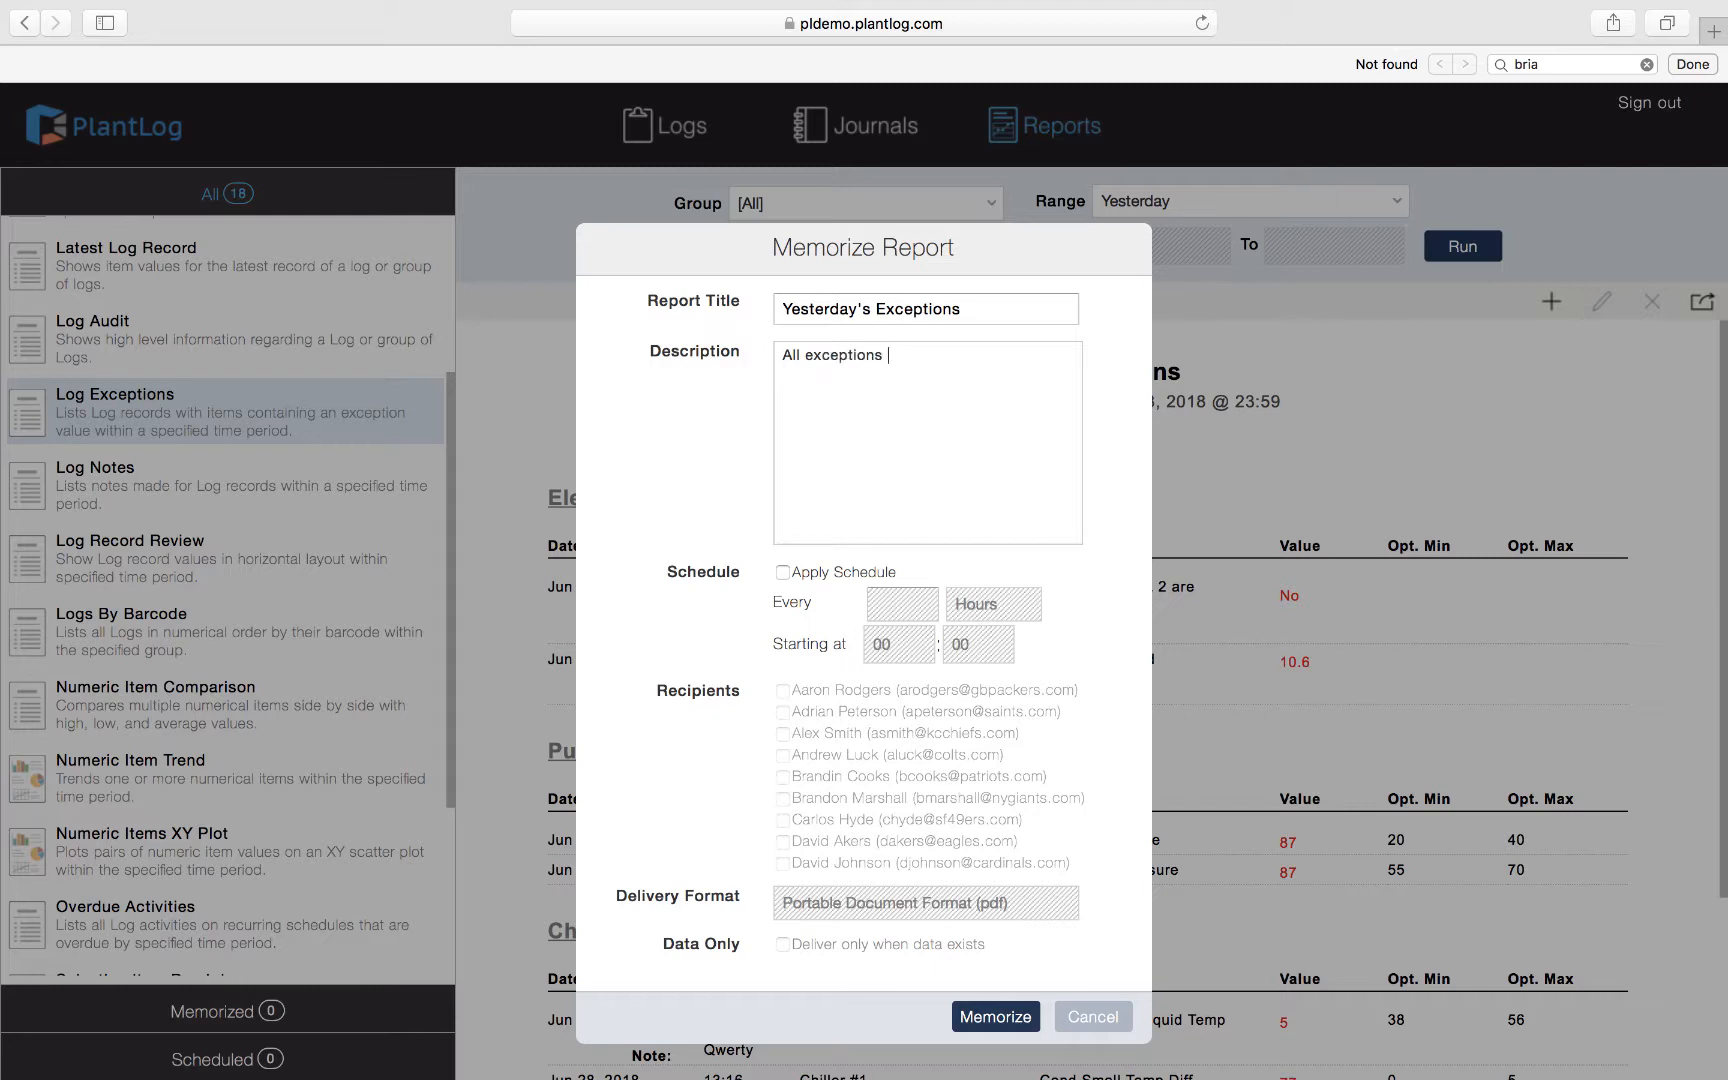
{"action": "type", "text": "from the previous day."}
{"action": "left_click", "coordinate": [1017, 1019]}
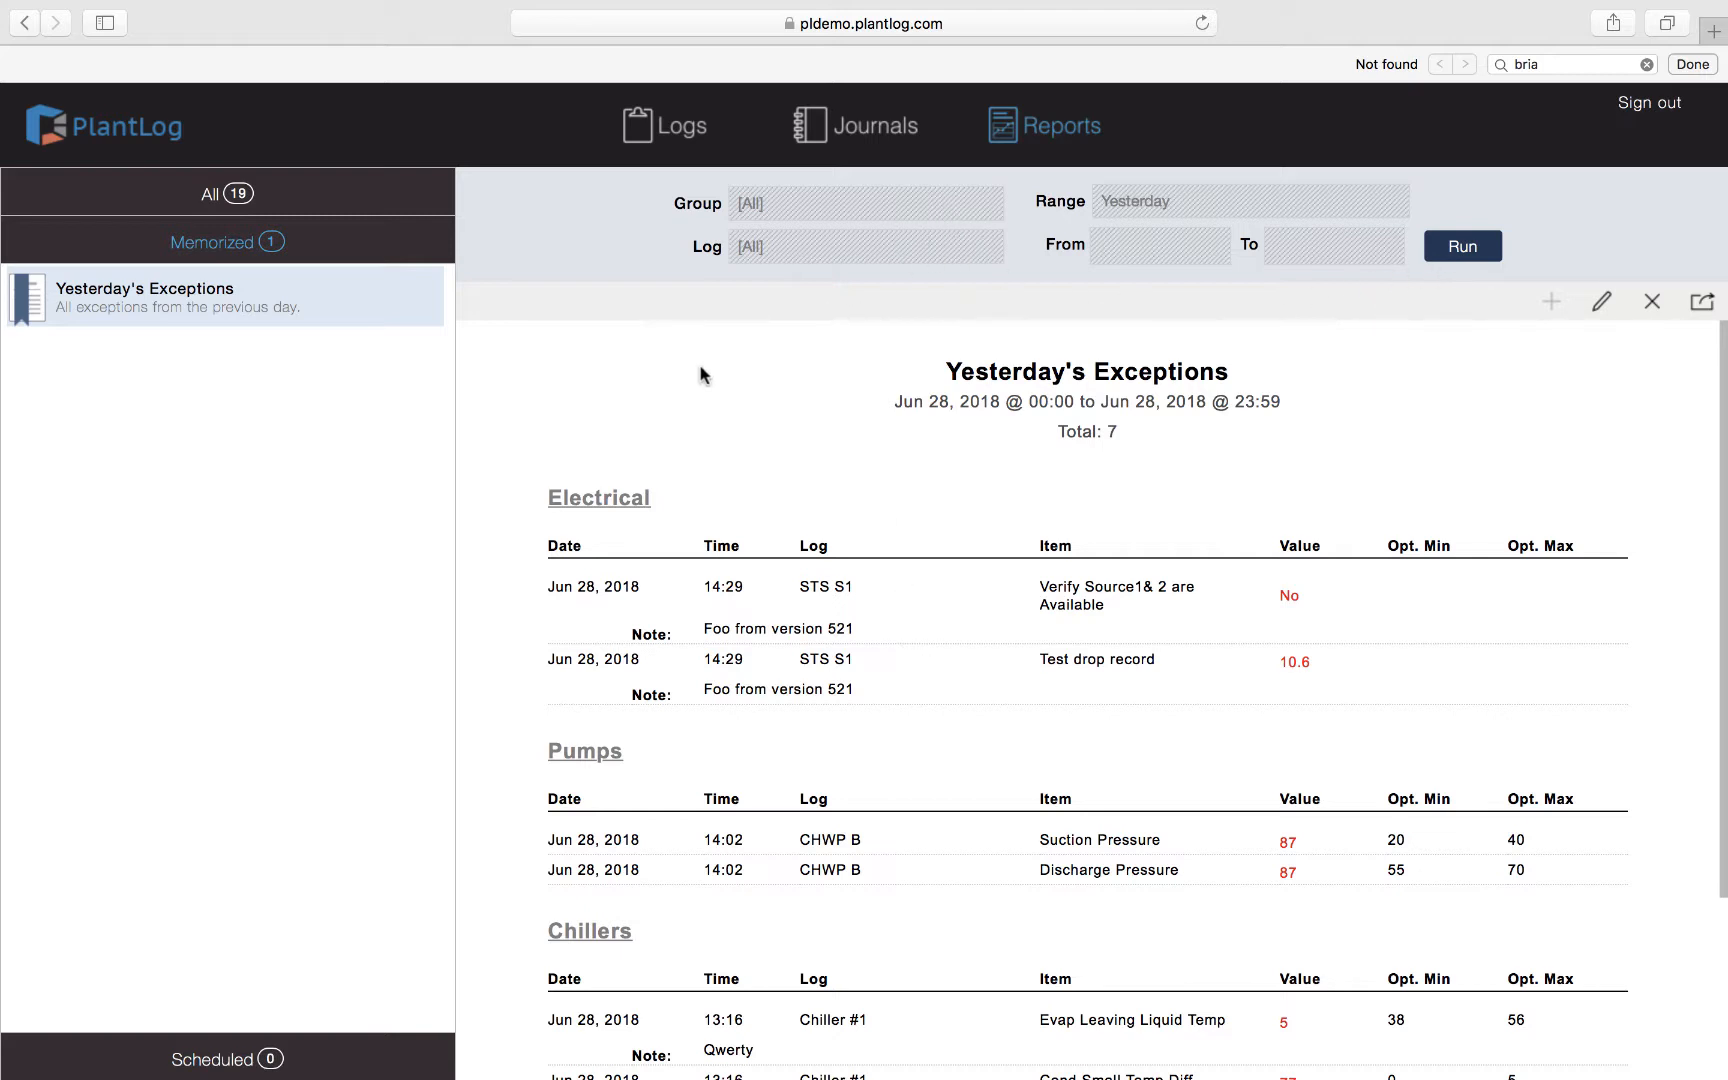
Step: Locate the memorized Yesterday's Exceptions report in the list of all reports and close the browser's find bar
{"action": "left_click", "coordinate": [238, 197]}
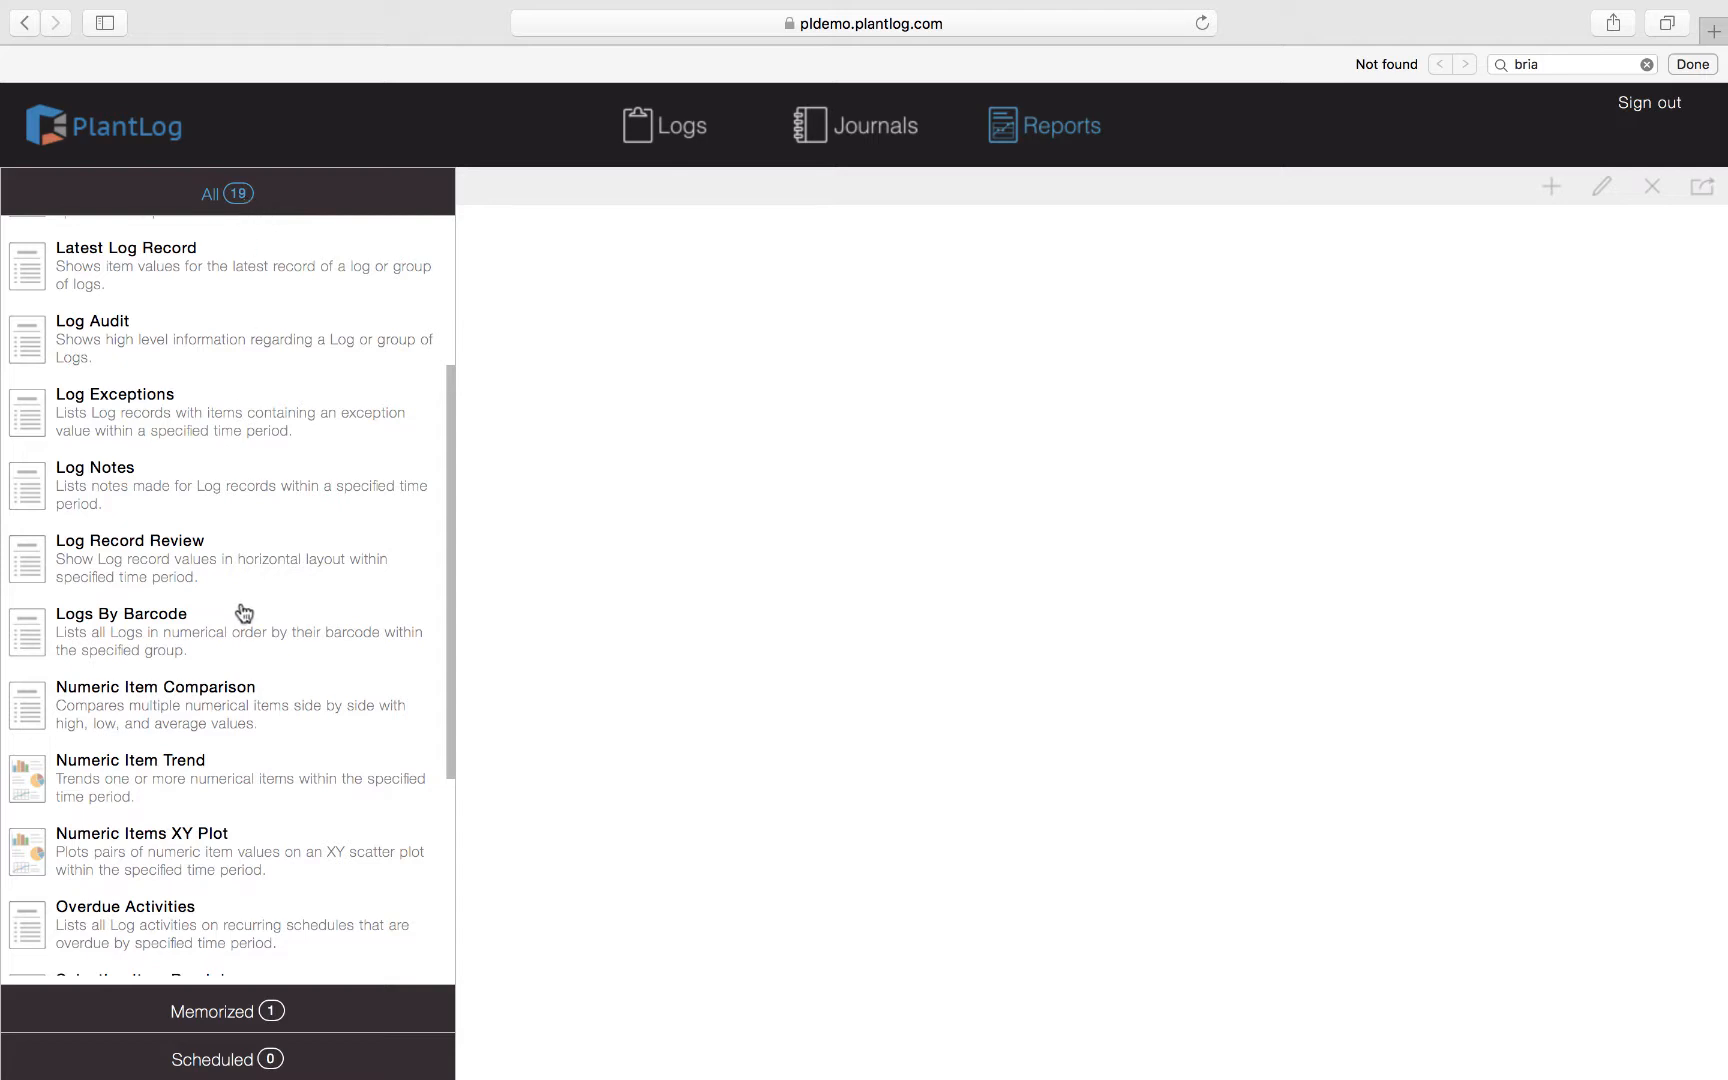
{"action": "scroll", "coordinate": [243, 612], "scroll_direction": "down", "scroll_amount": 5}
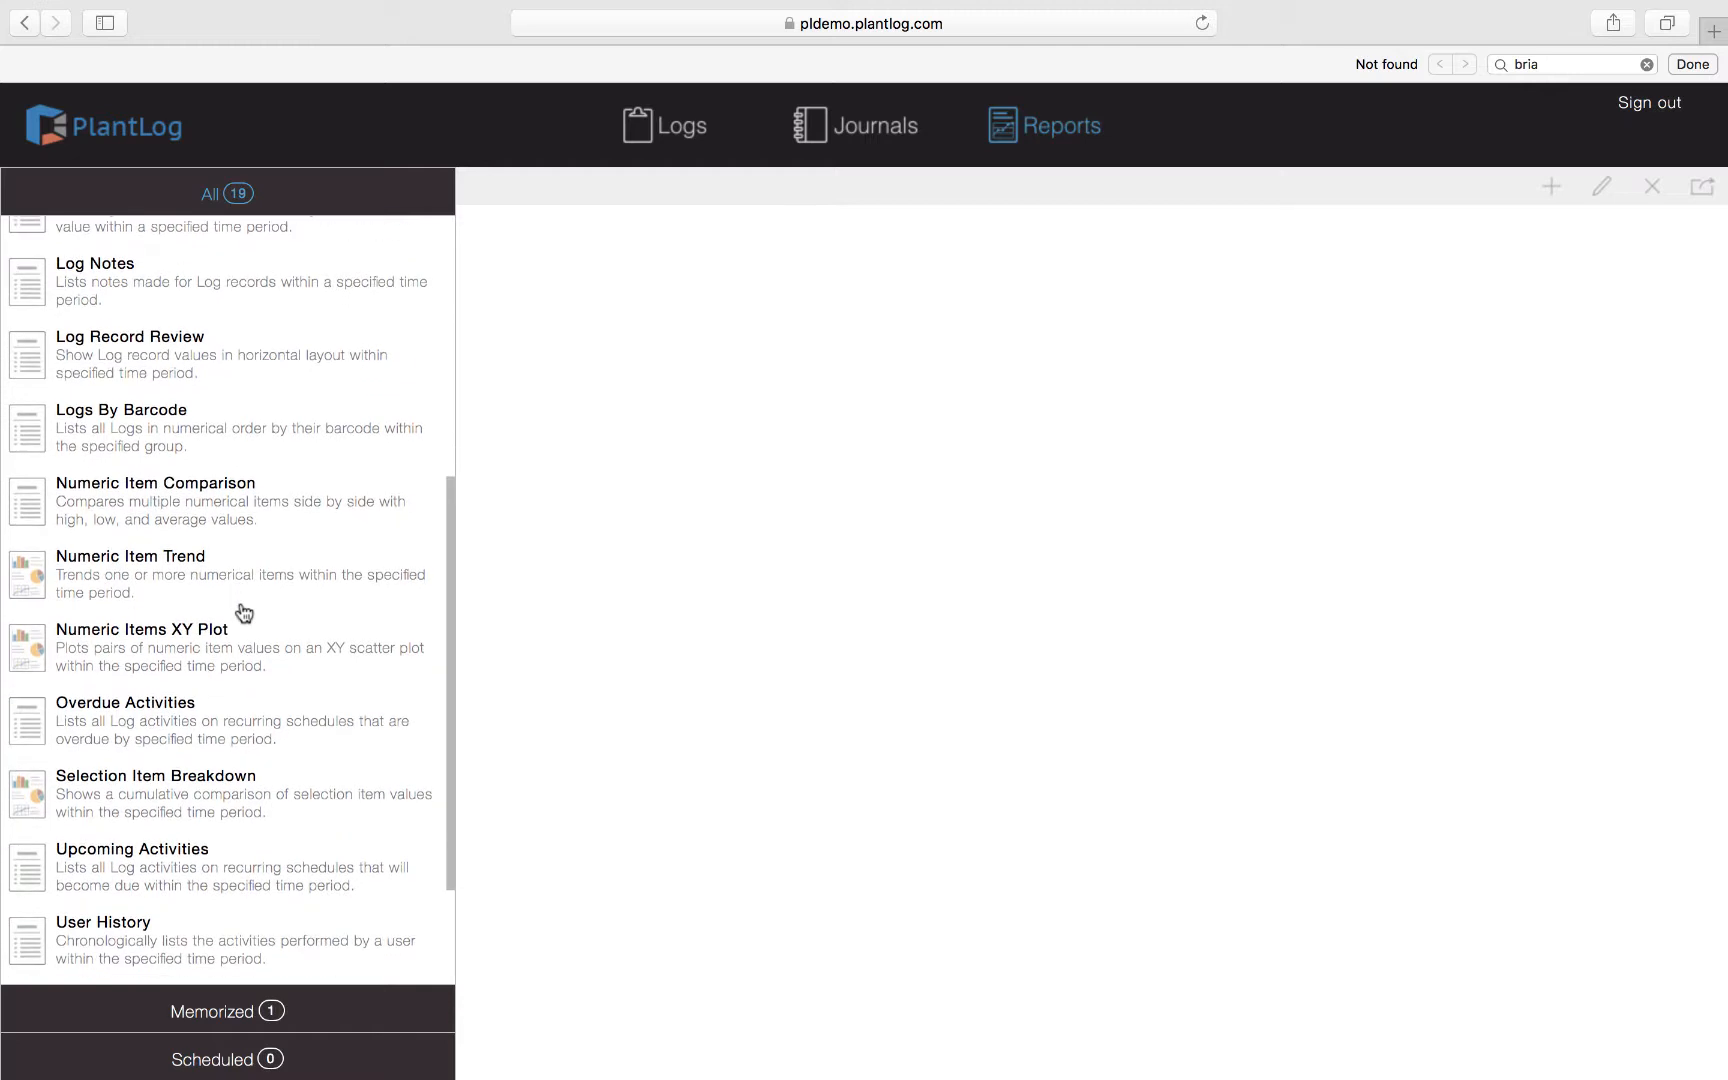
{"action": "scroll", "coordinate": [243, 612], "scroll_direction": "down", "scroll_amount": 1}
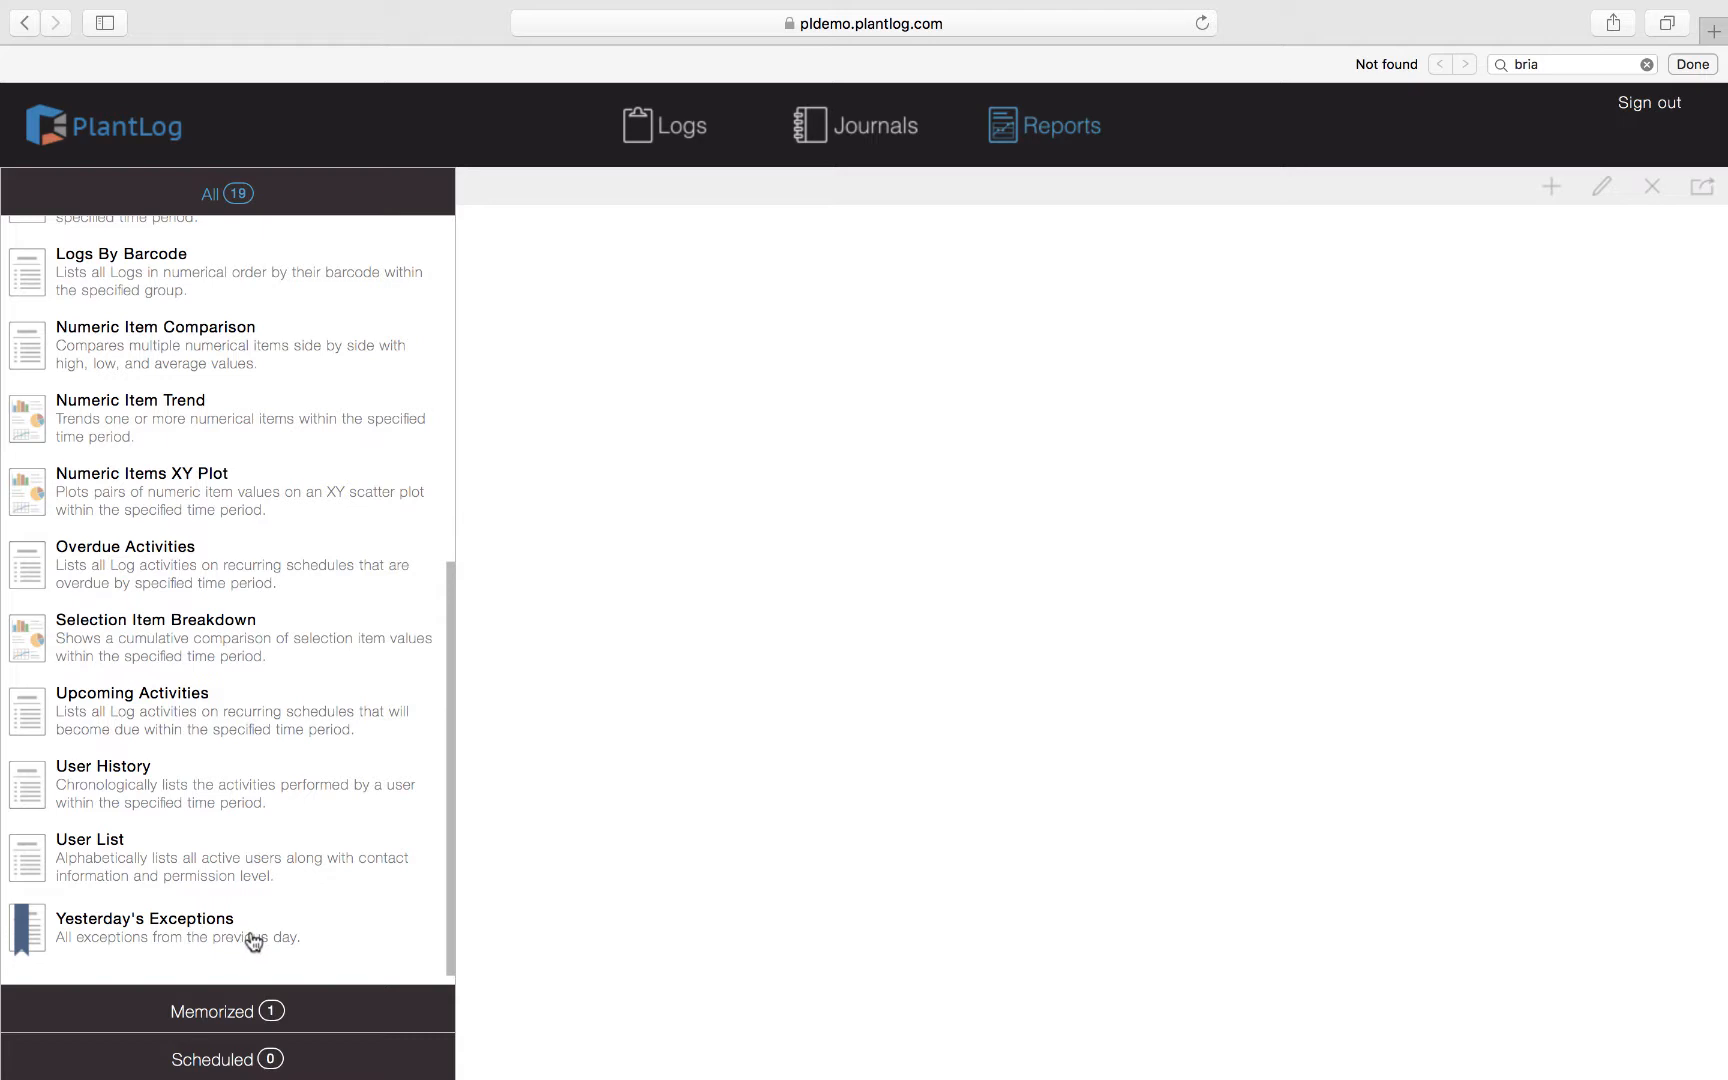
{"action": "key", "text": "Escape"}
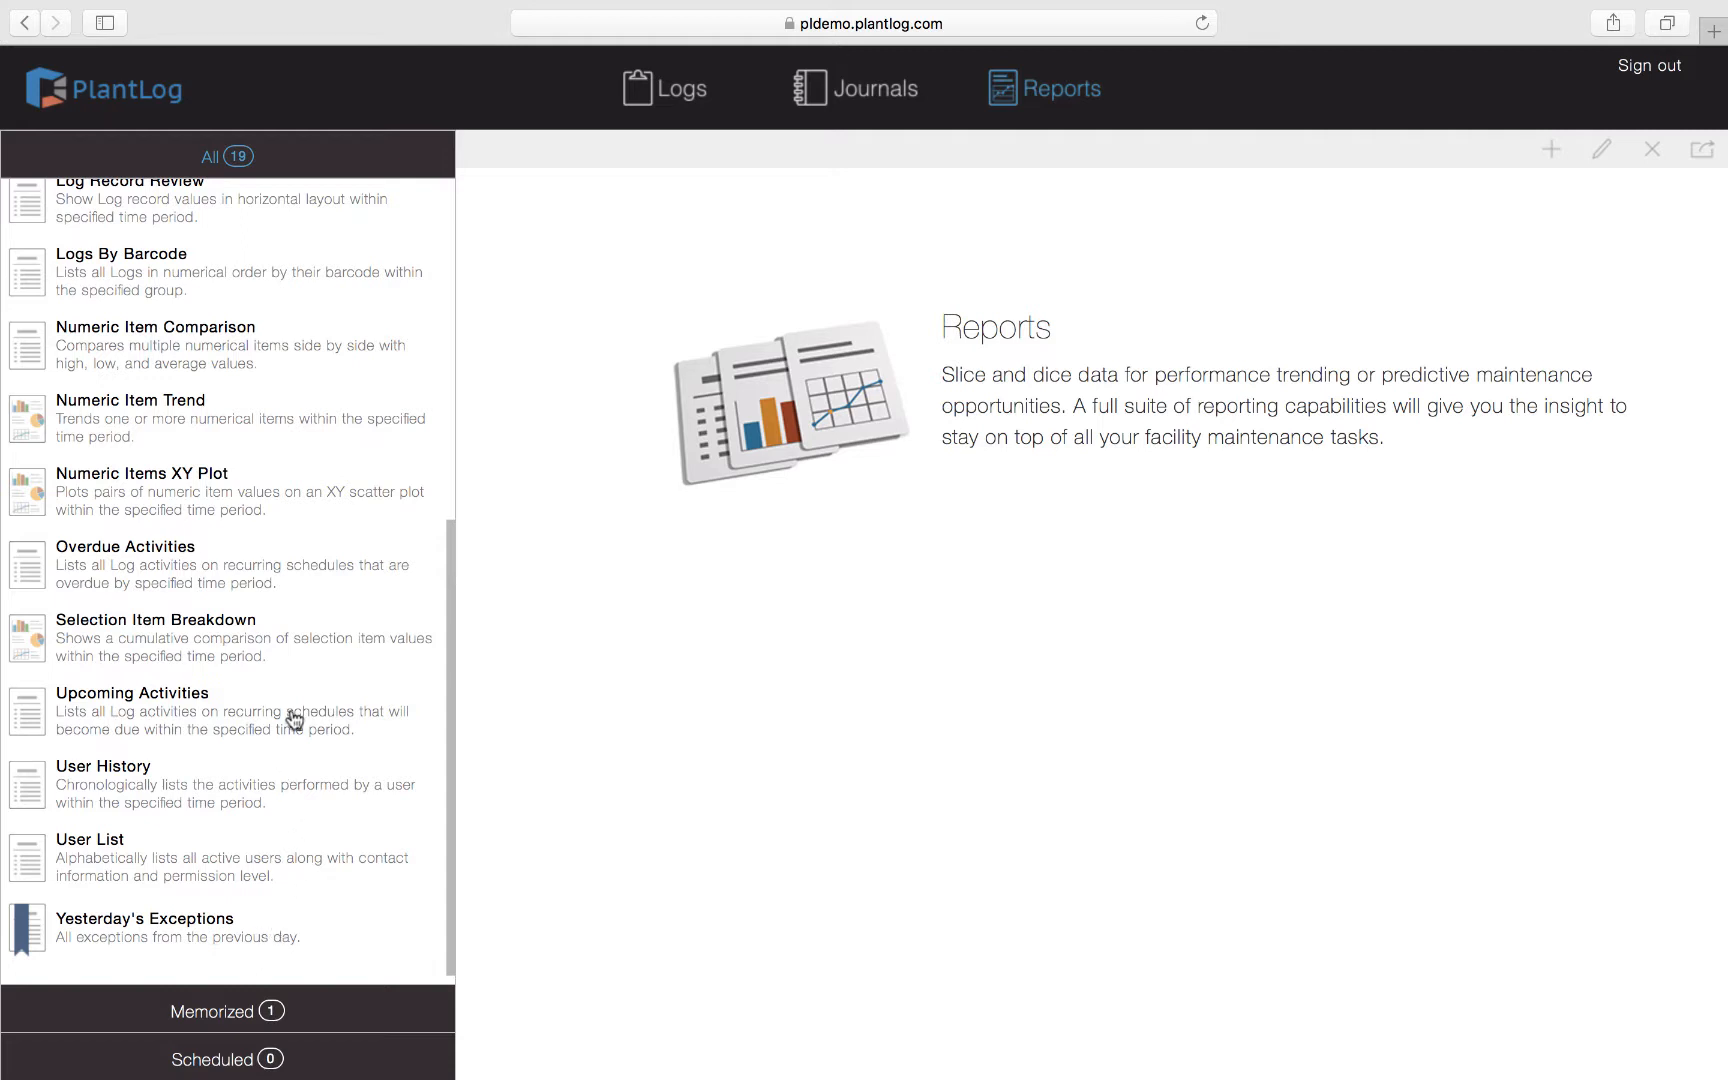
Step: Run the Journal Exceptions report for the Shift Communications journal with all categories and the range Past 7 Days
{"action": "scroll", "coordinate": [294, 719], "scroll_direction": "up", "scroll_amount": 10}
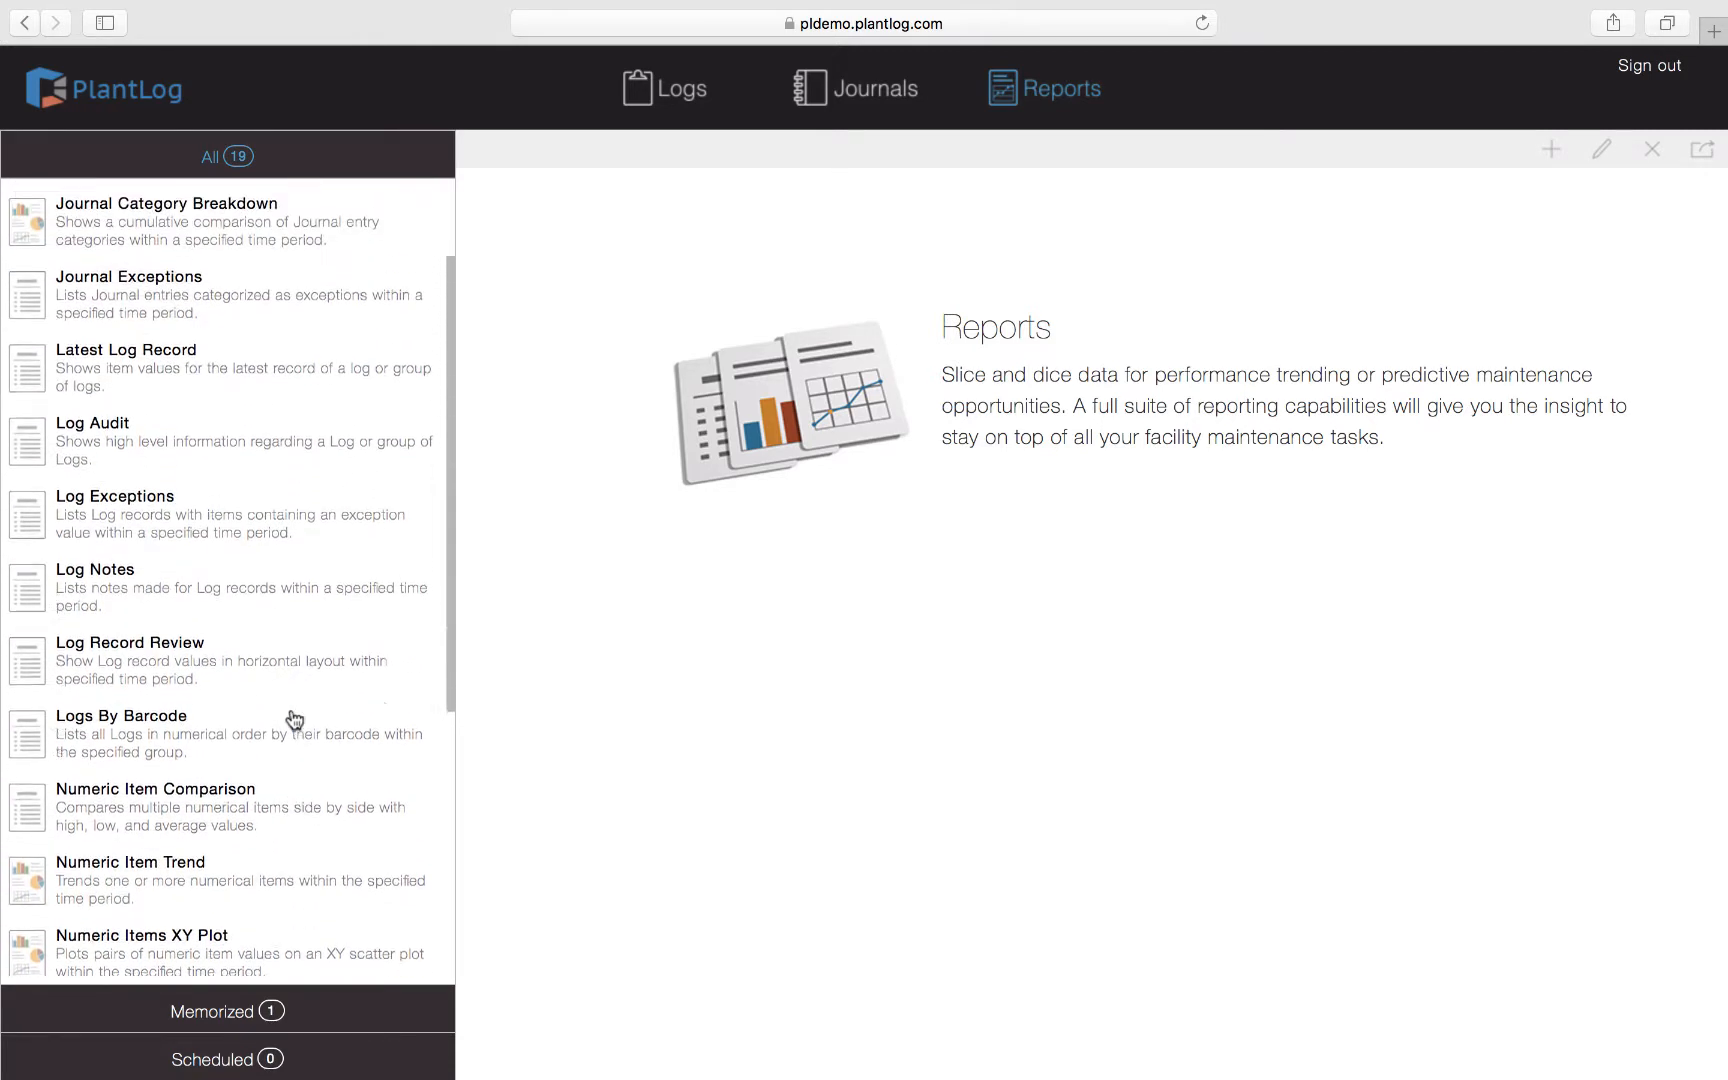
{"action": "scroll", "coordinate": [294, 719], "scroll_direction": "up", "scroll_amount": 3}
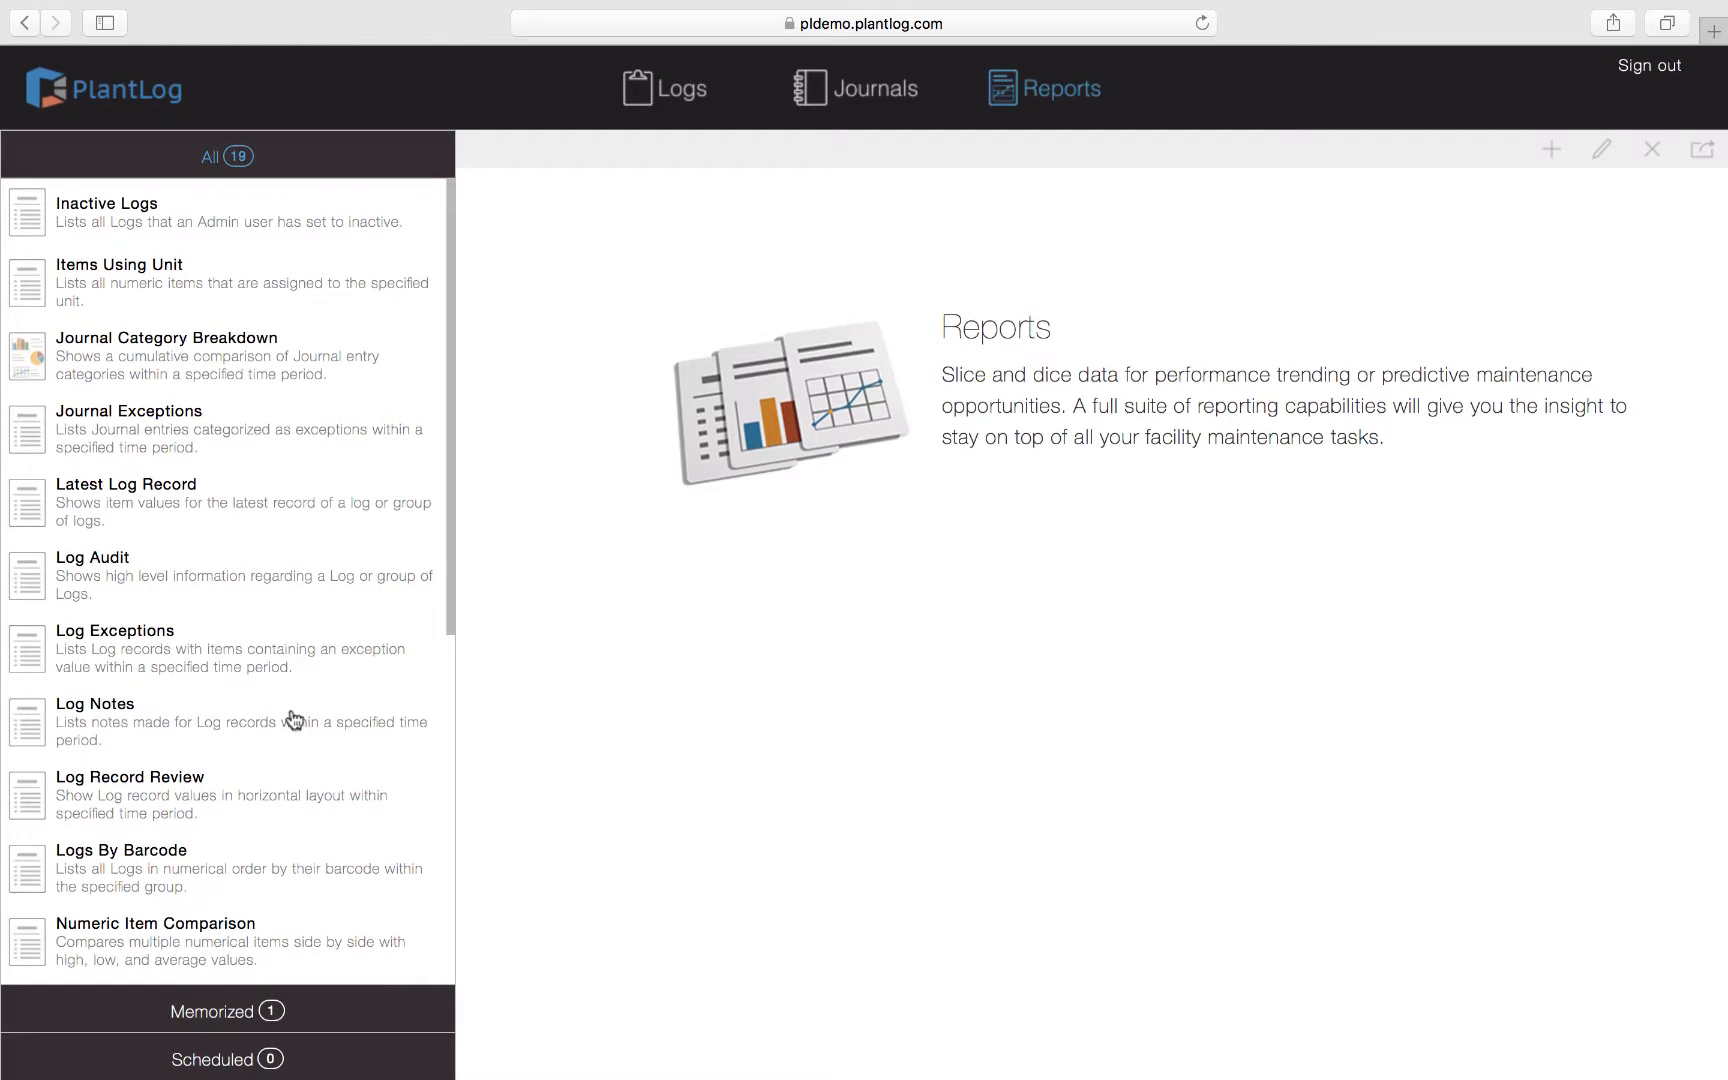
{"action": "left_click", "coordinate": [228, 428]}
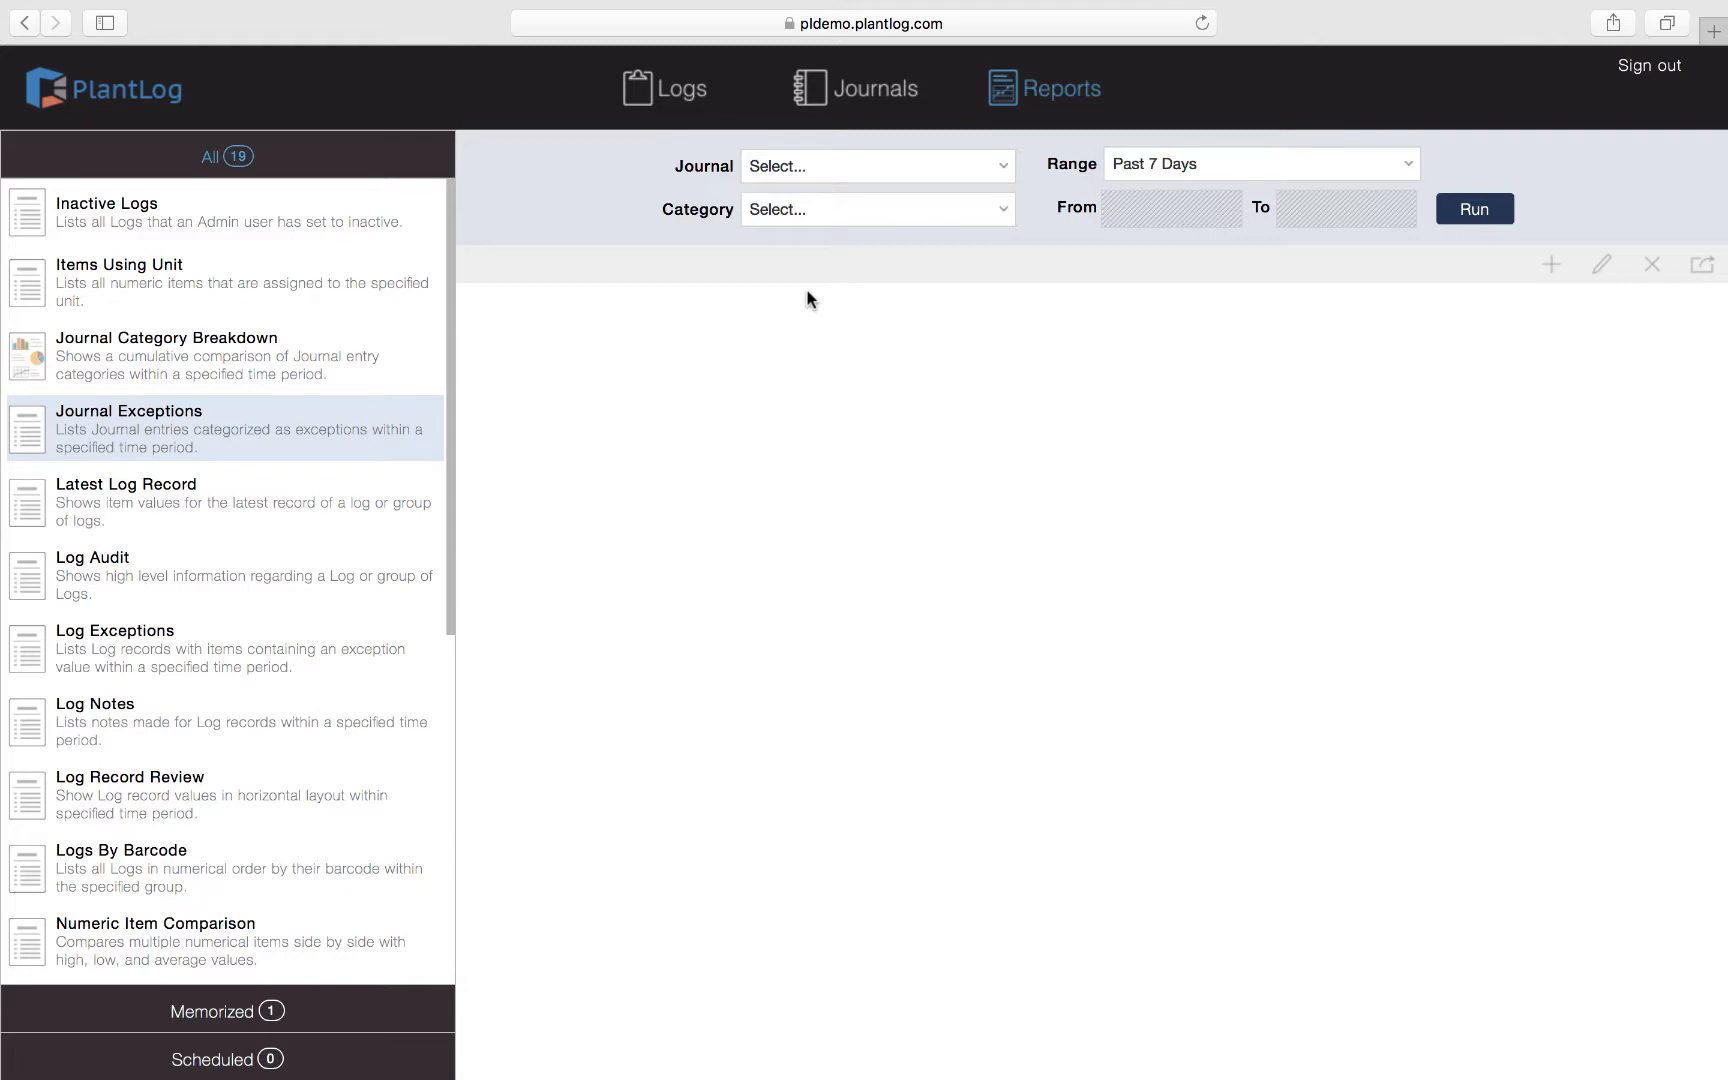
{"action": "left_click", "coordinate": [938, 167]}
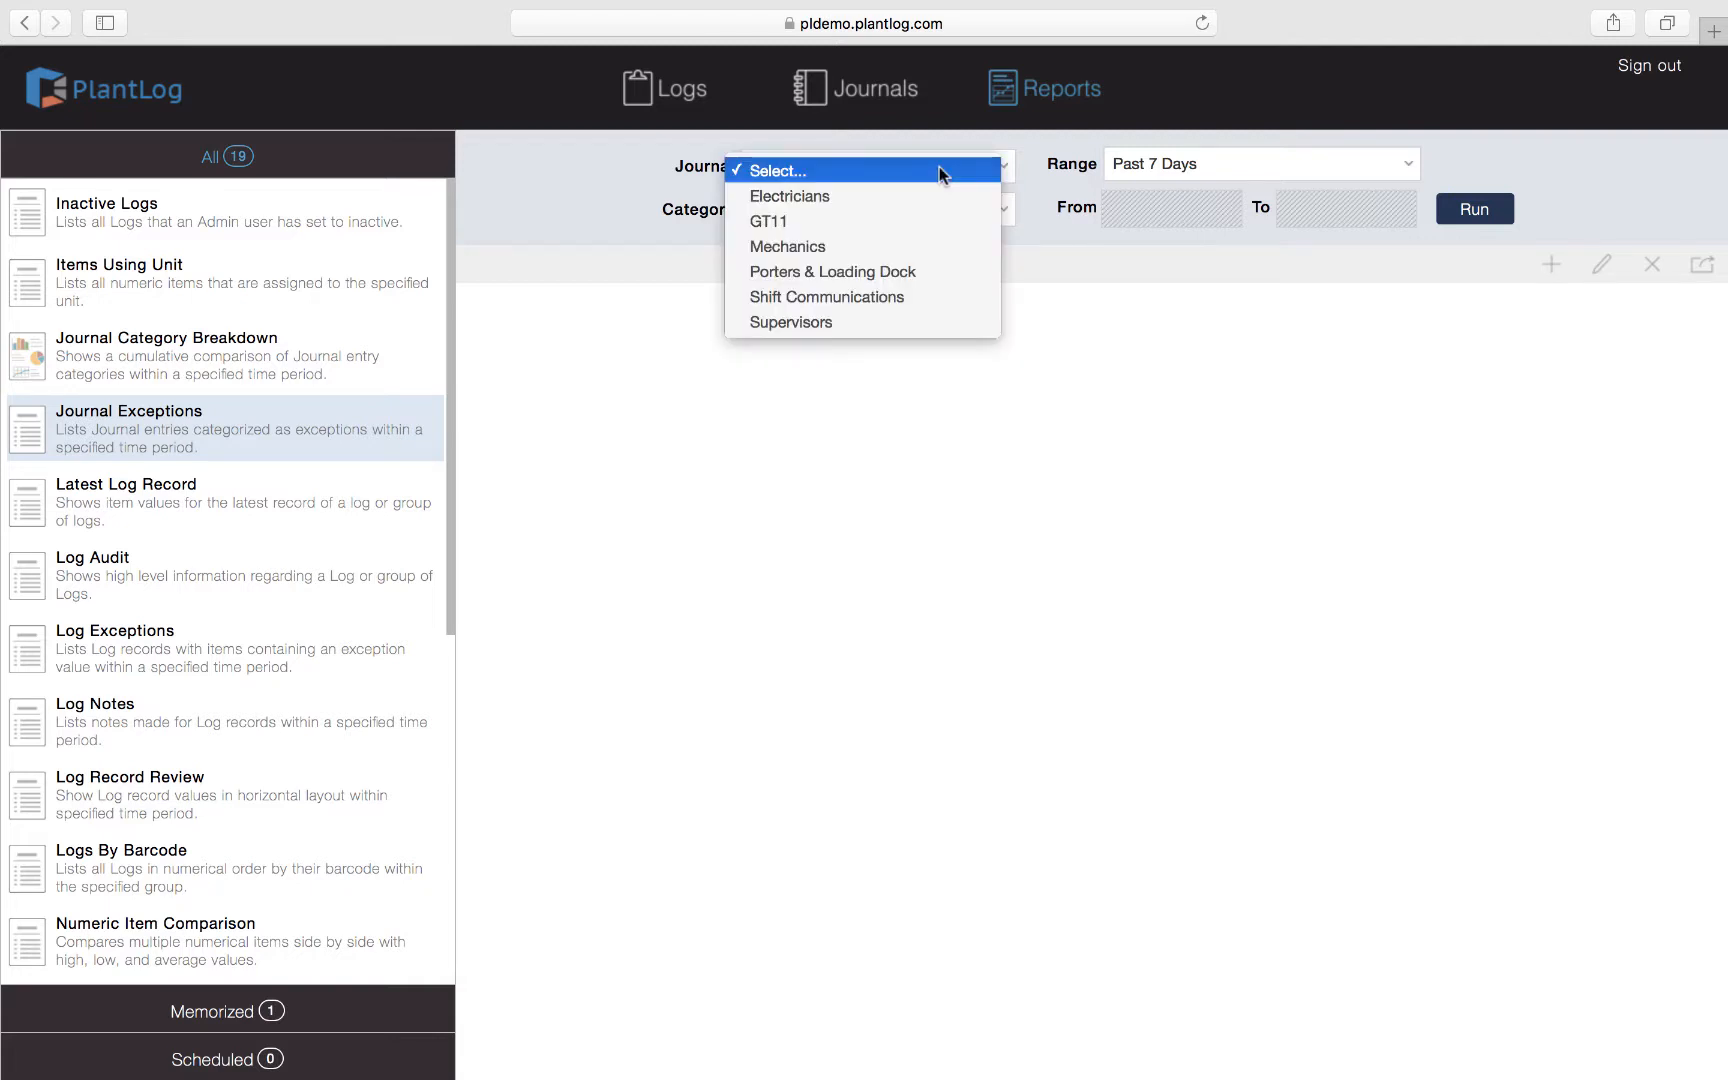
{"action": "left_click", "coordinate": [879, 296]}
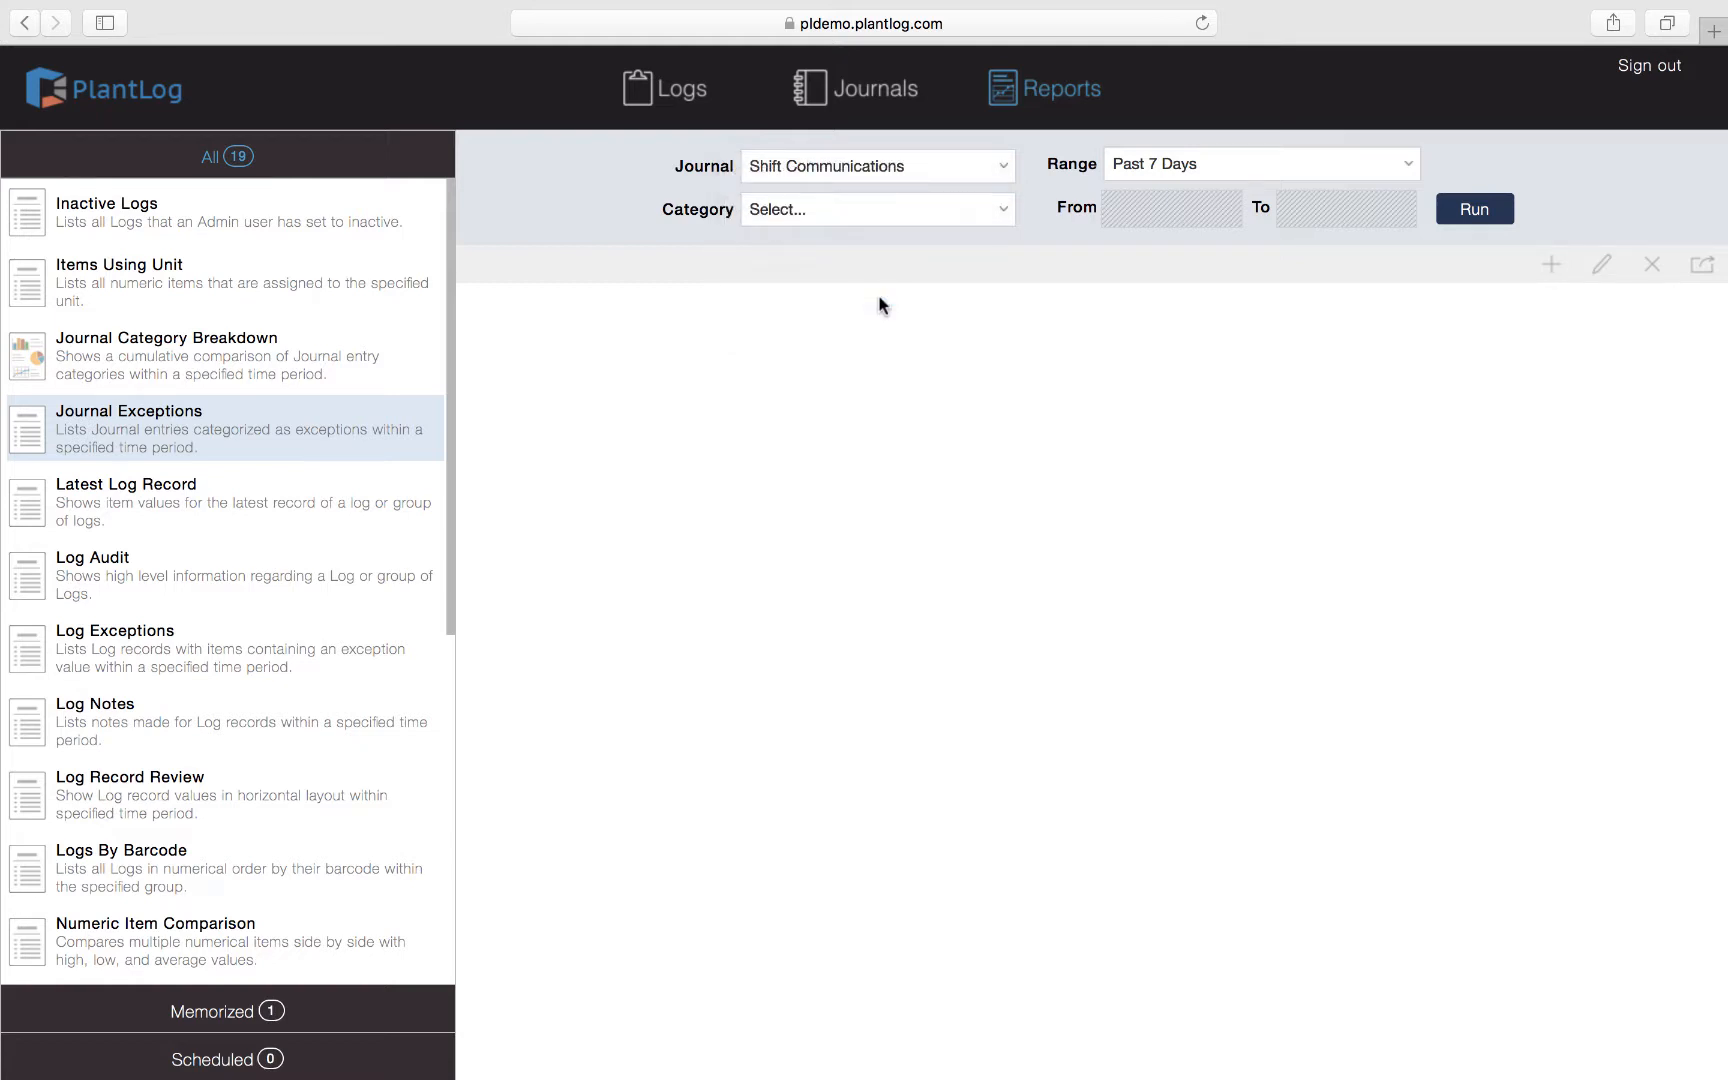
{"action": "left_click", "coordinate": [928, 213]}
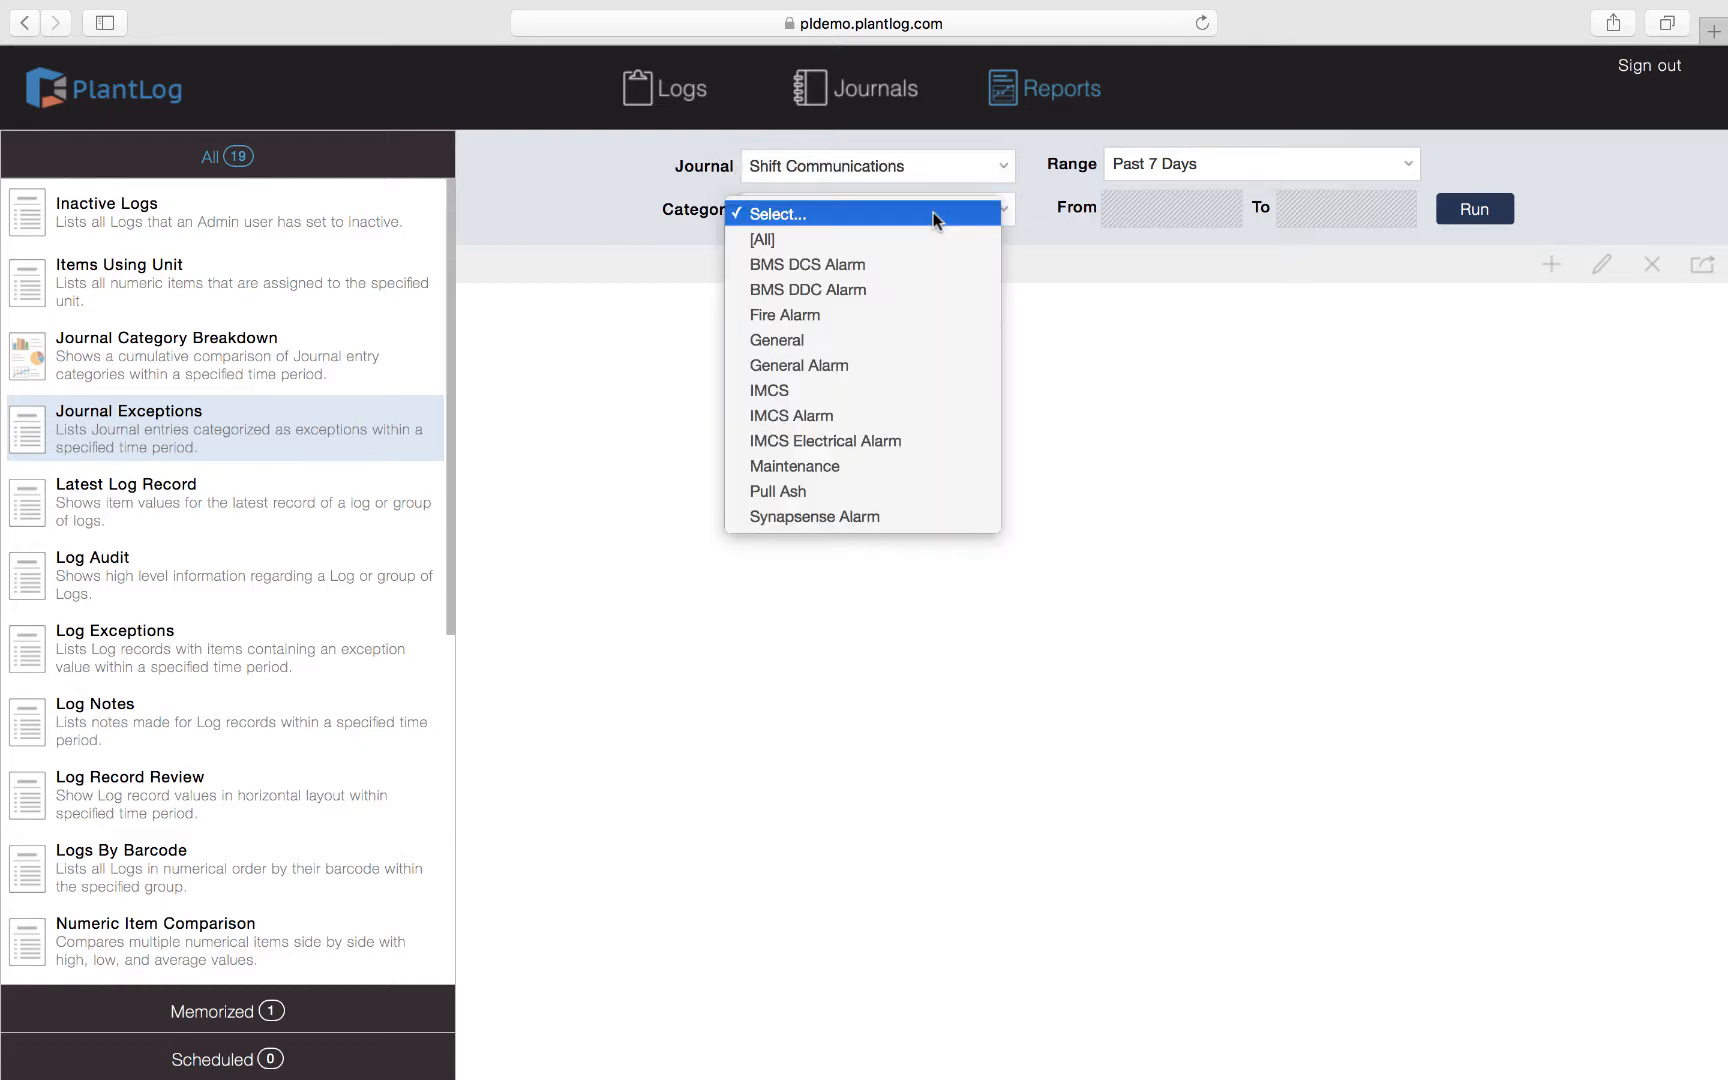
{"action": "left_click", "coordinate": [893, 247]}
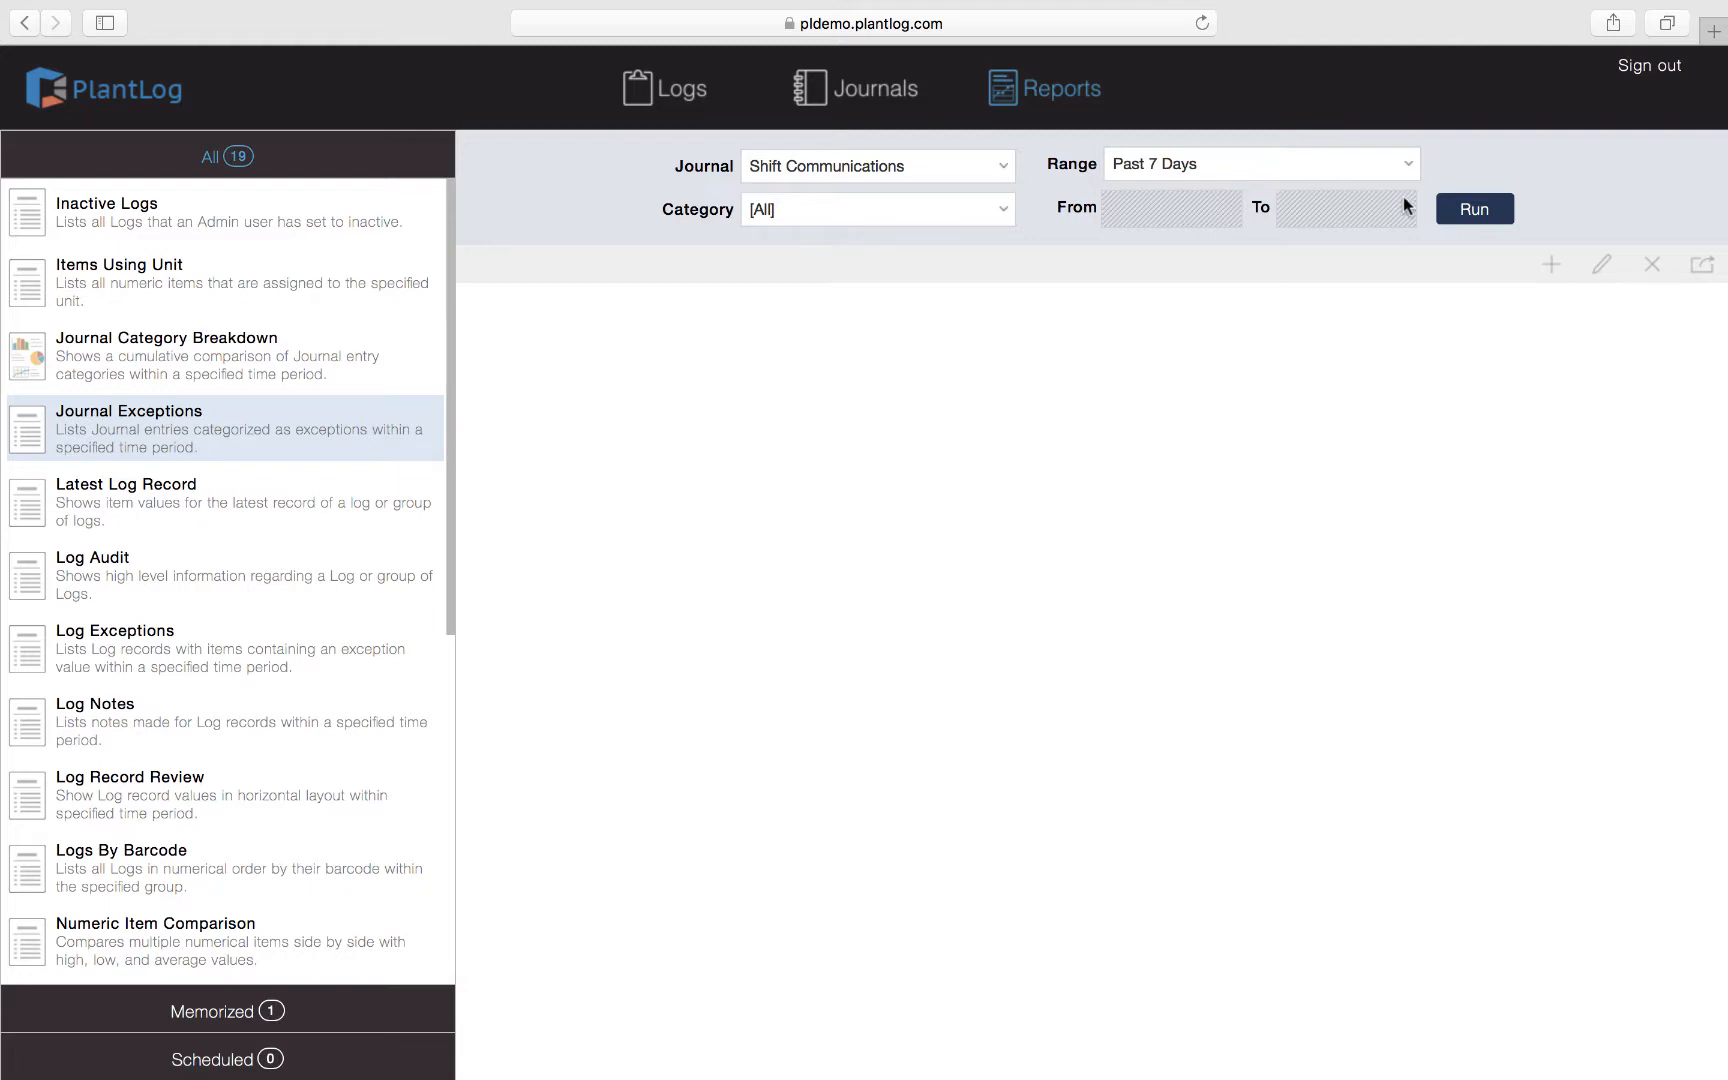
{"action": "left_click", "coordinate": [1478, 211]}
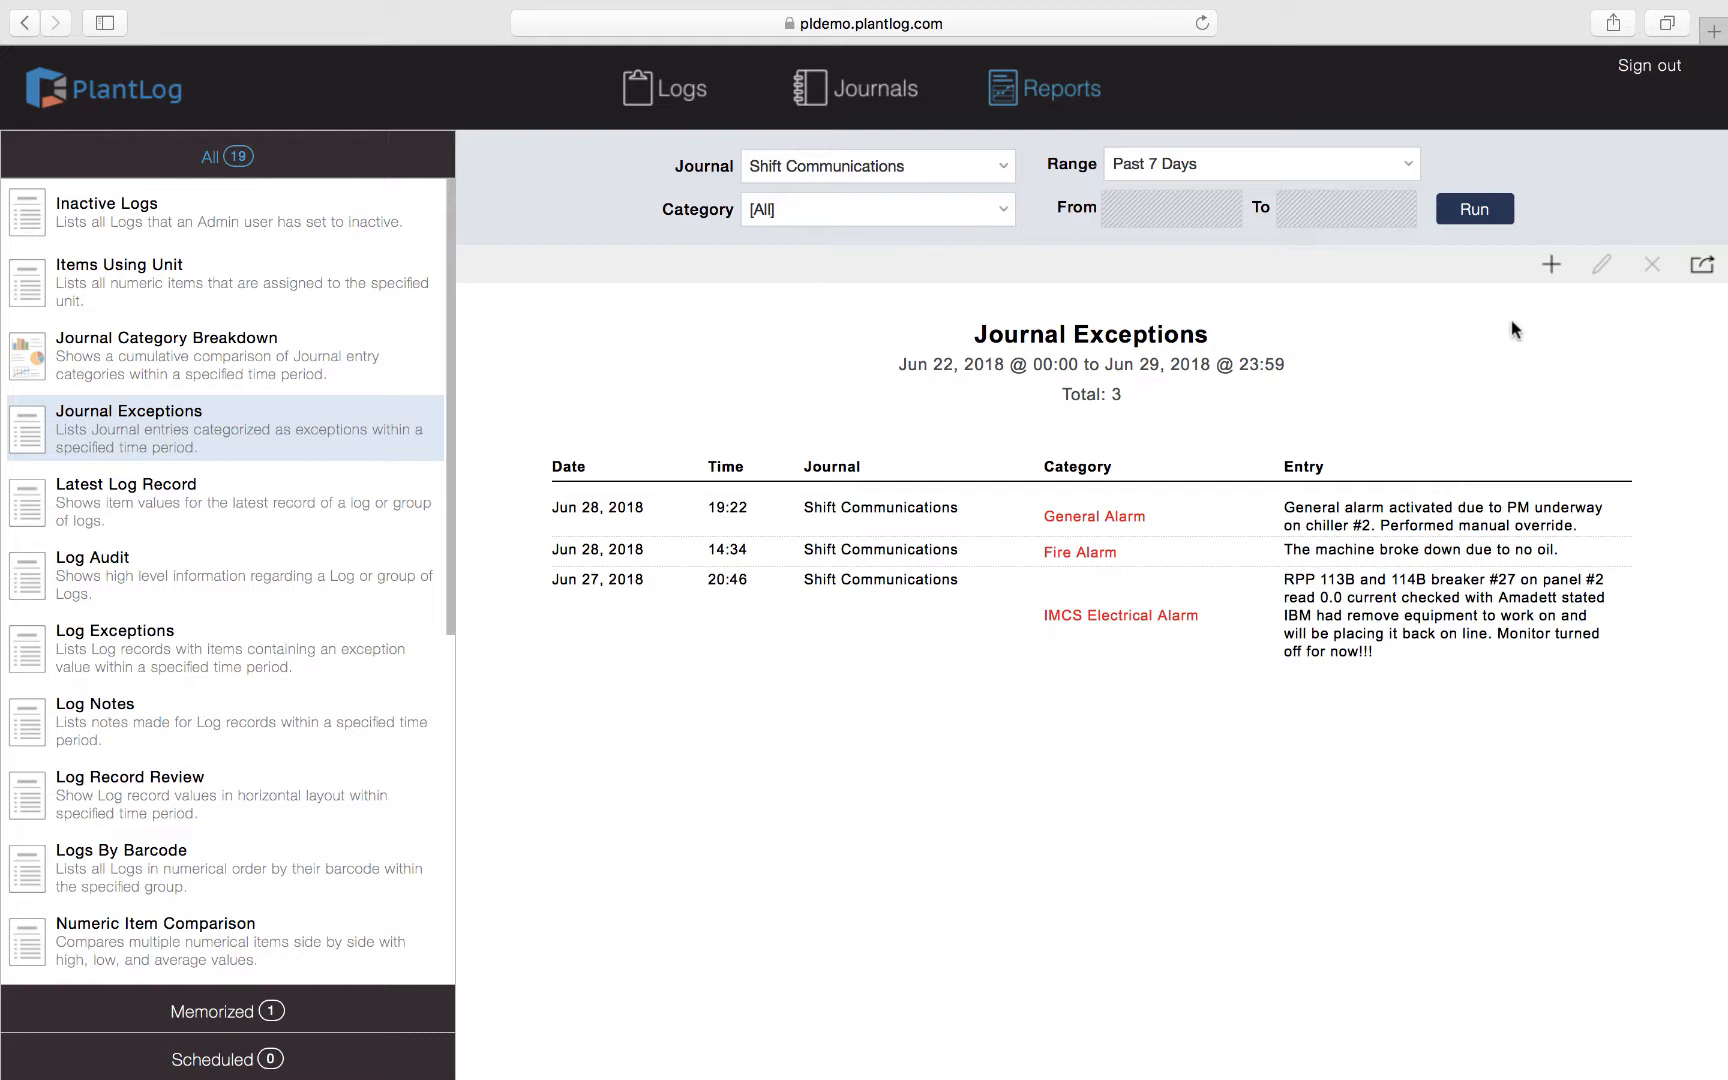
Step: Start memorizing the report with the title "Last Weeks Journal Exceptions" and the description "All journal exceptions from last week"
{"action": "left_click", "coordinate": [1551, 268]}
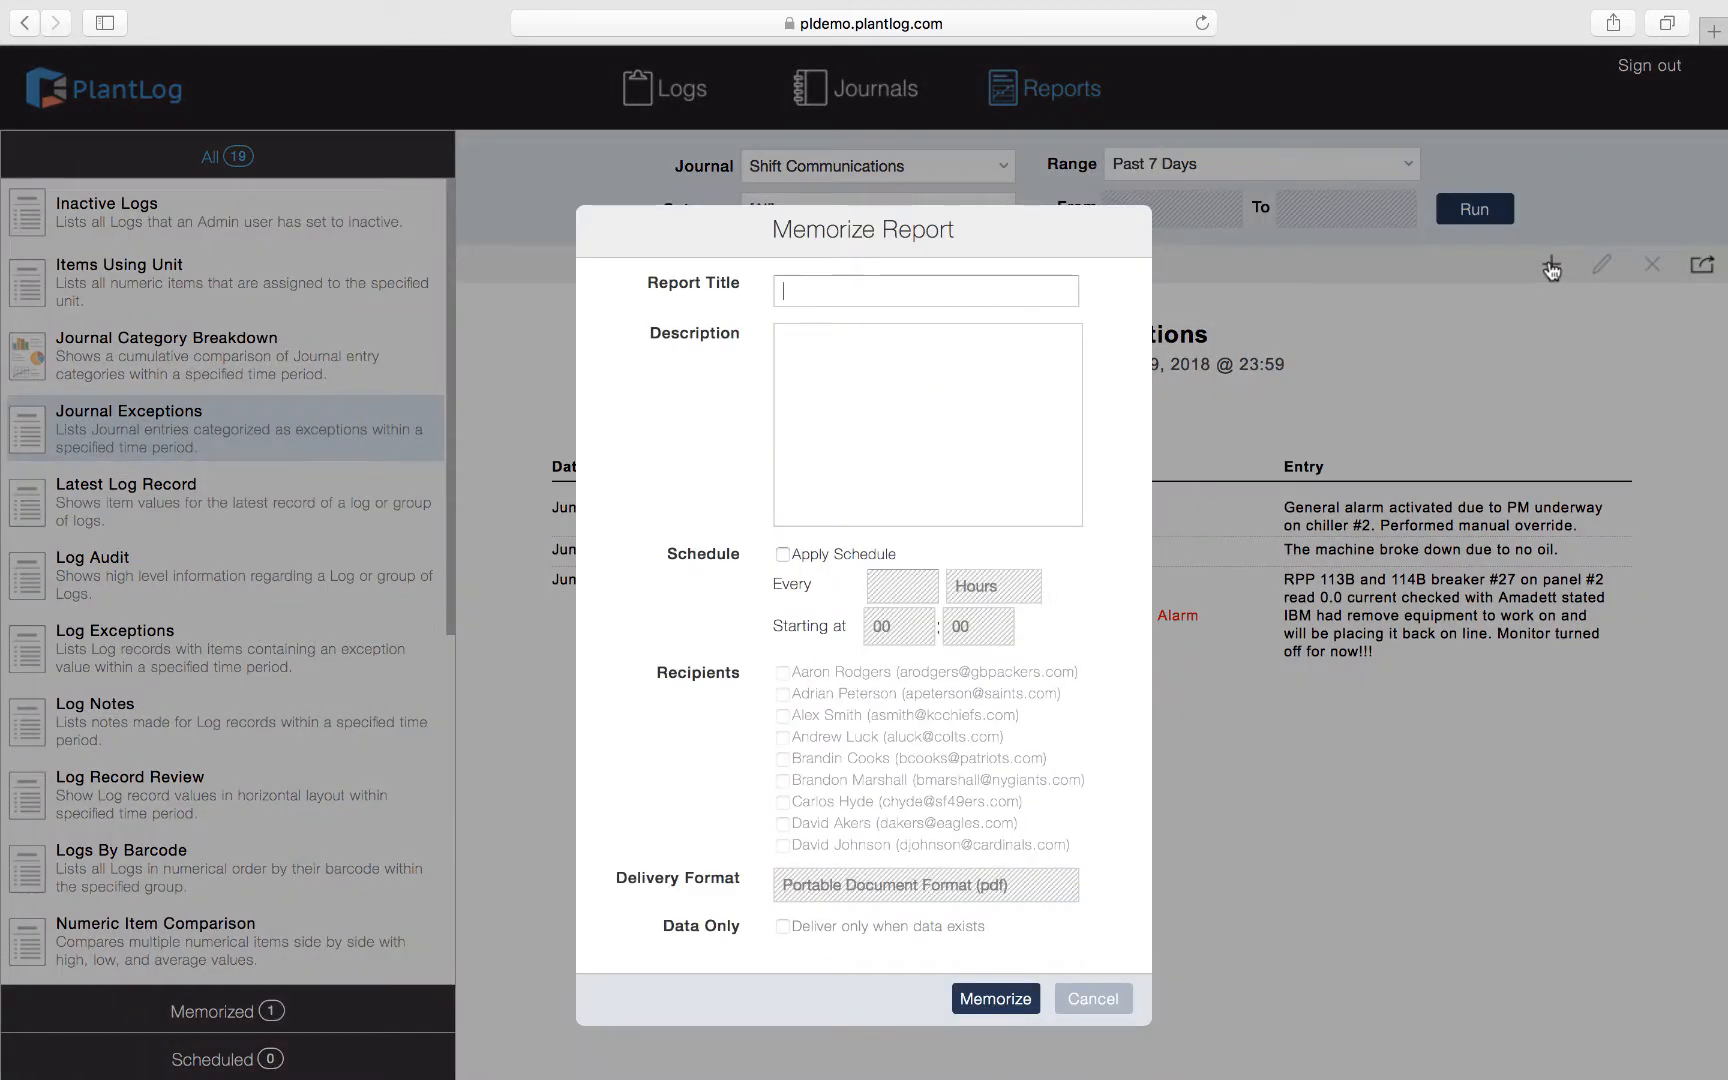
{"action": "type", "text": "Last Weeks Journal Exceptions"}
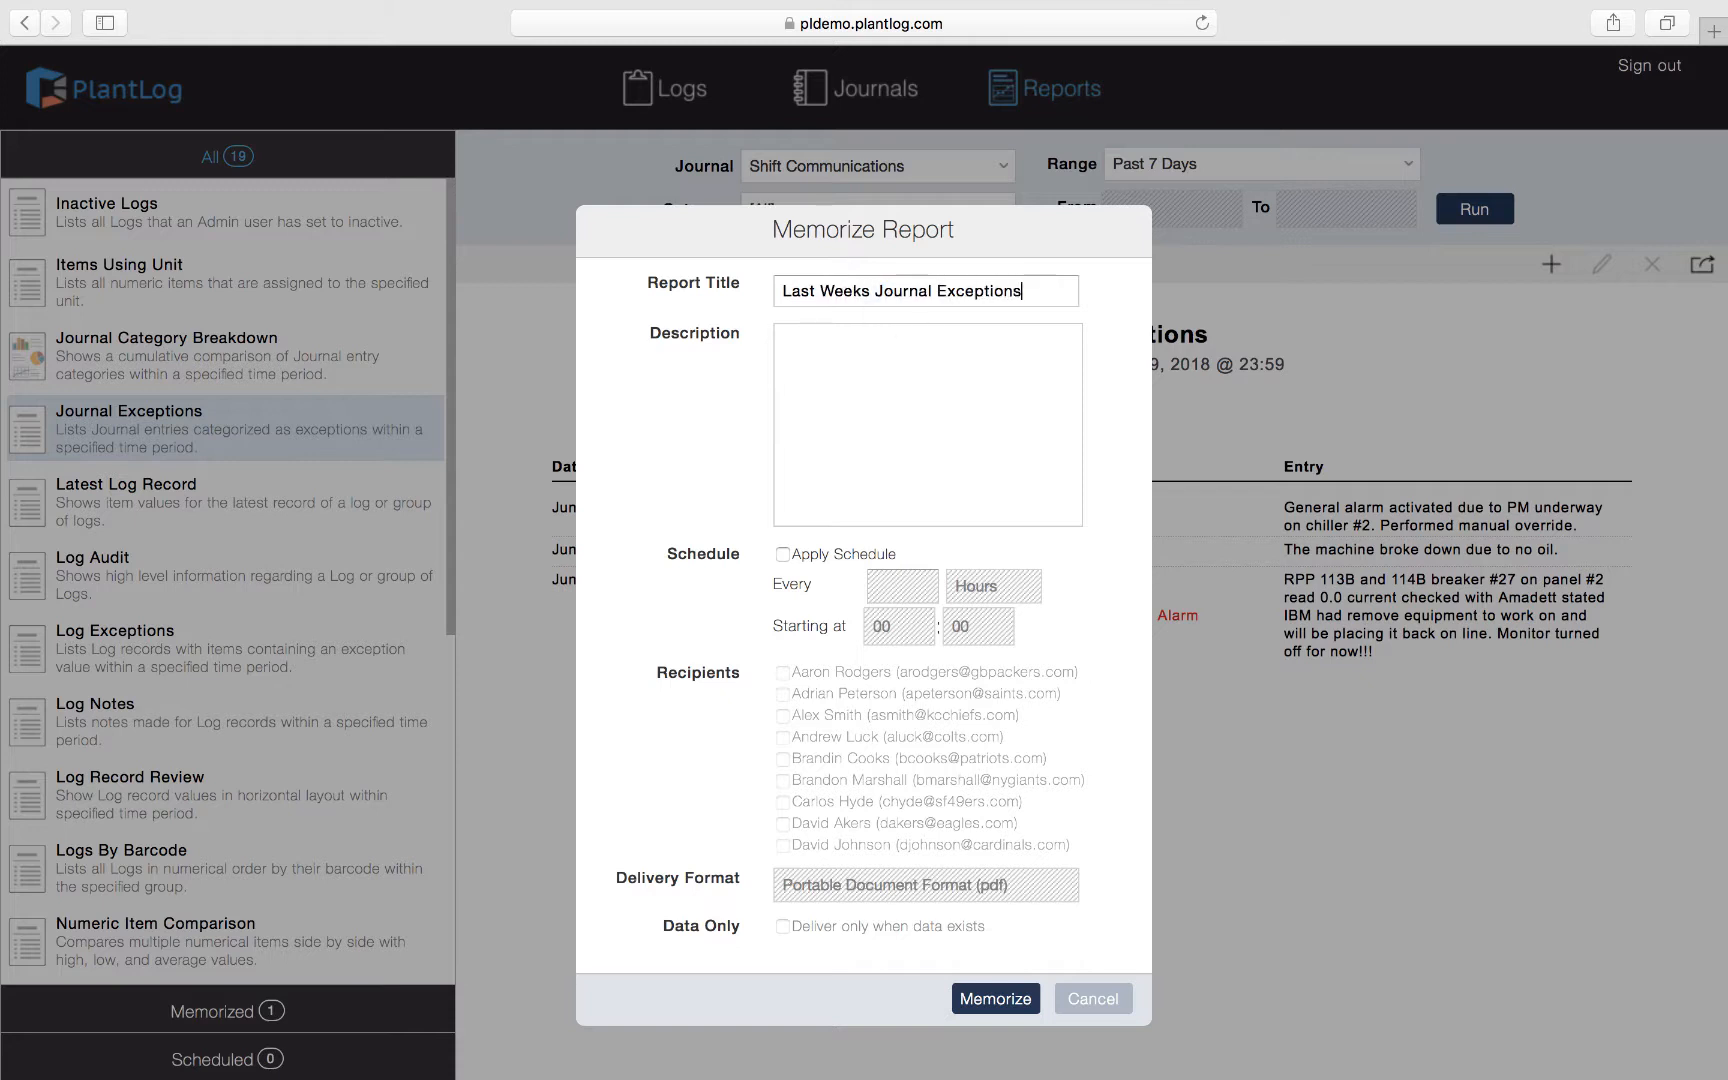
{"action": "key", "text": "Tab"}
{"action": "type", "text": "All journal exceptions from "}
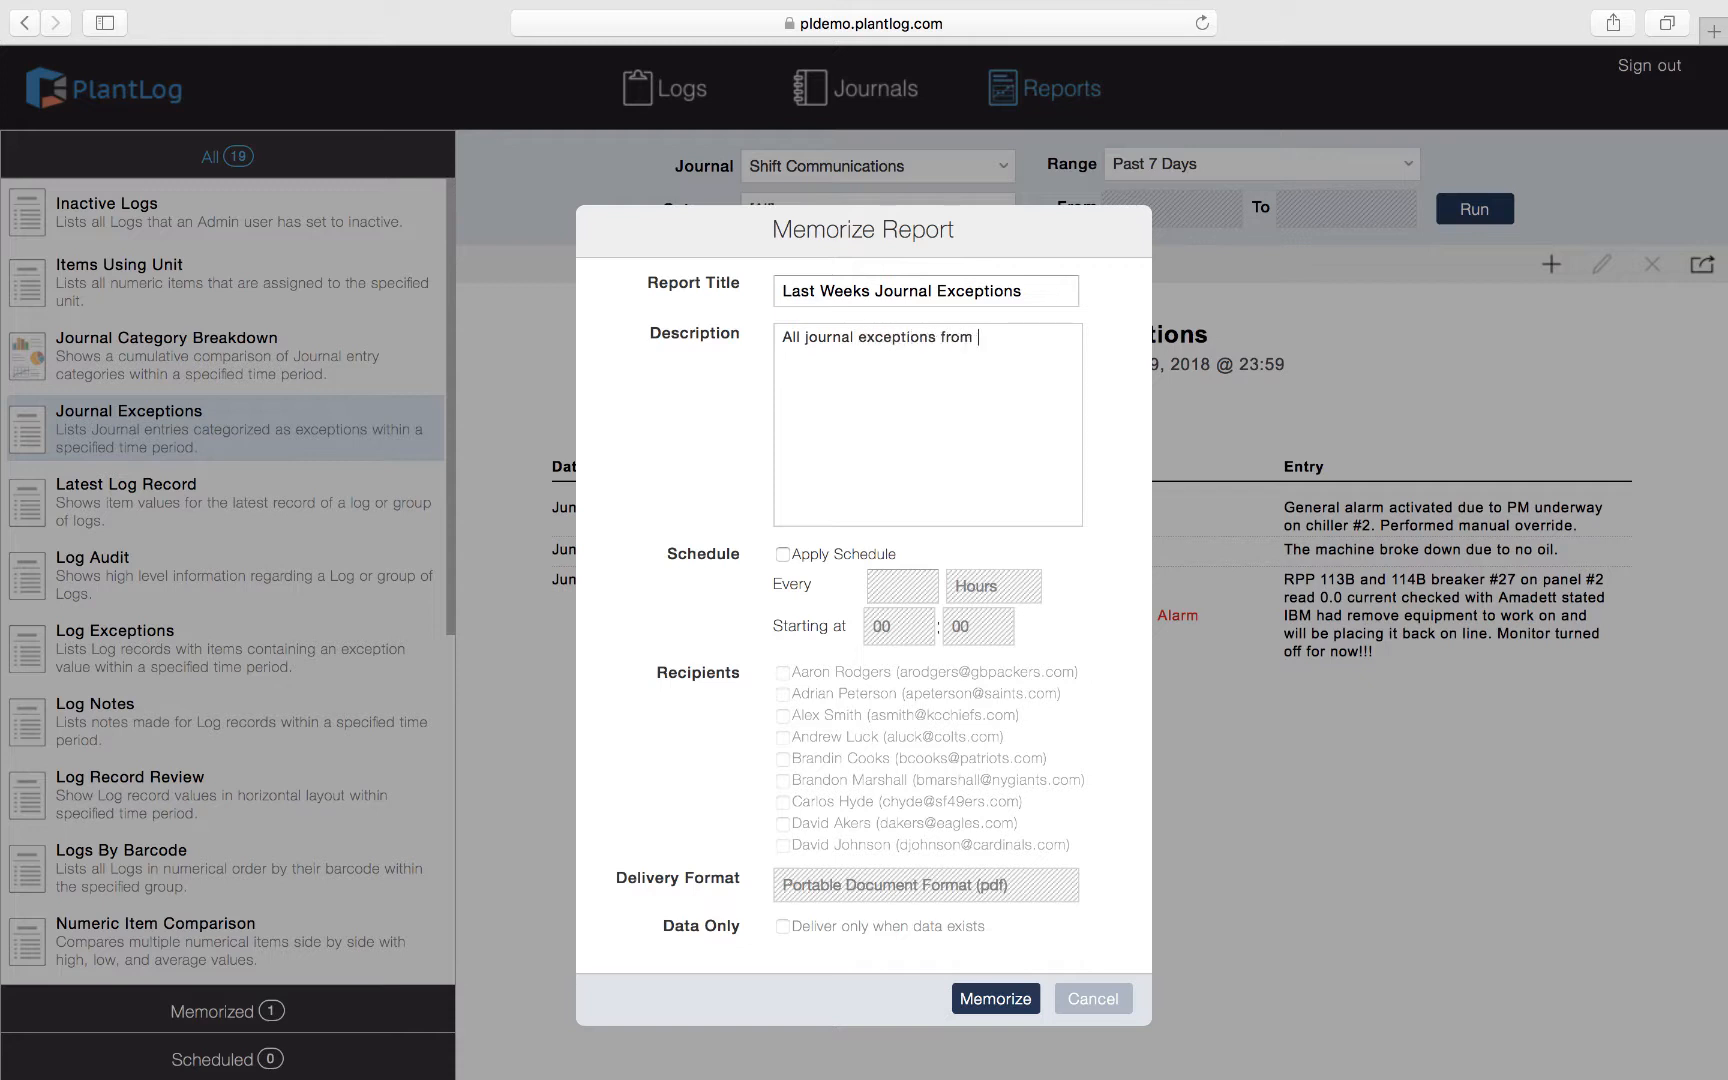
{"action": "type", "text": "last week"}
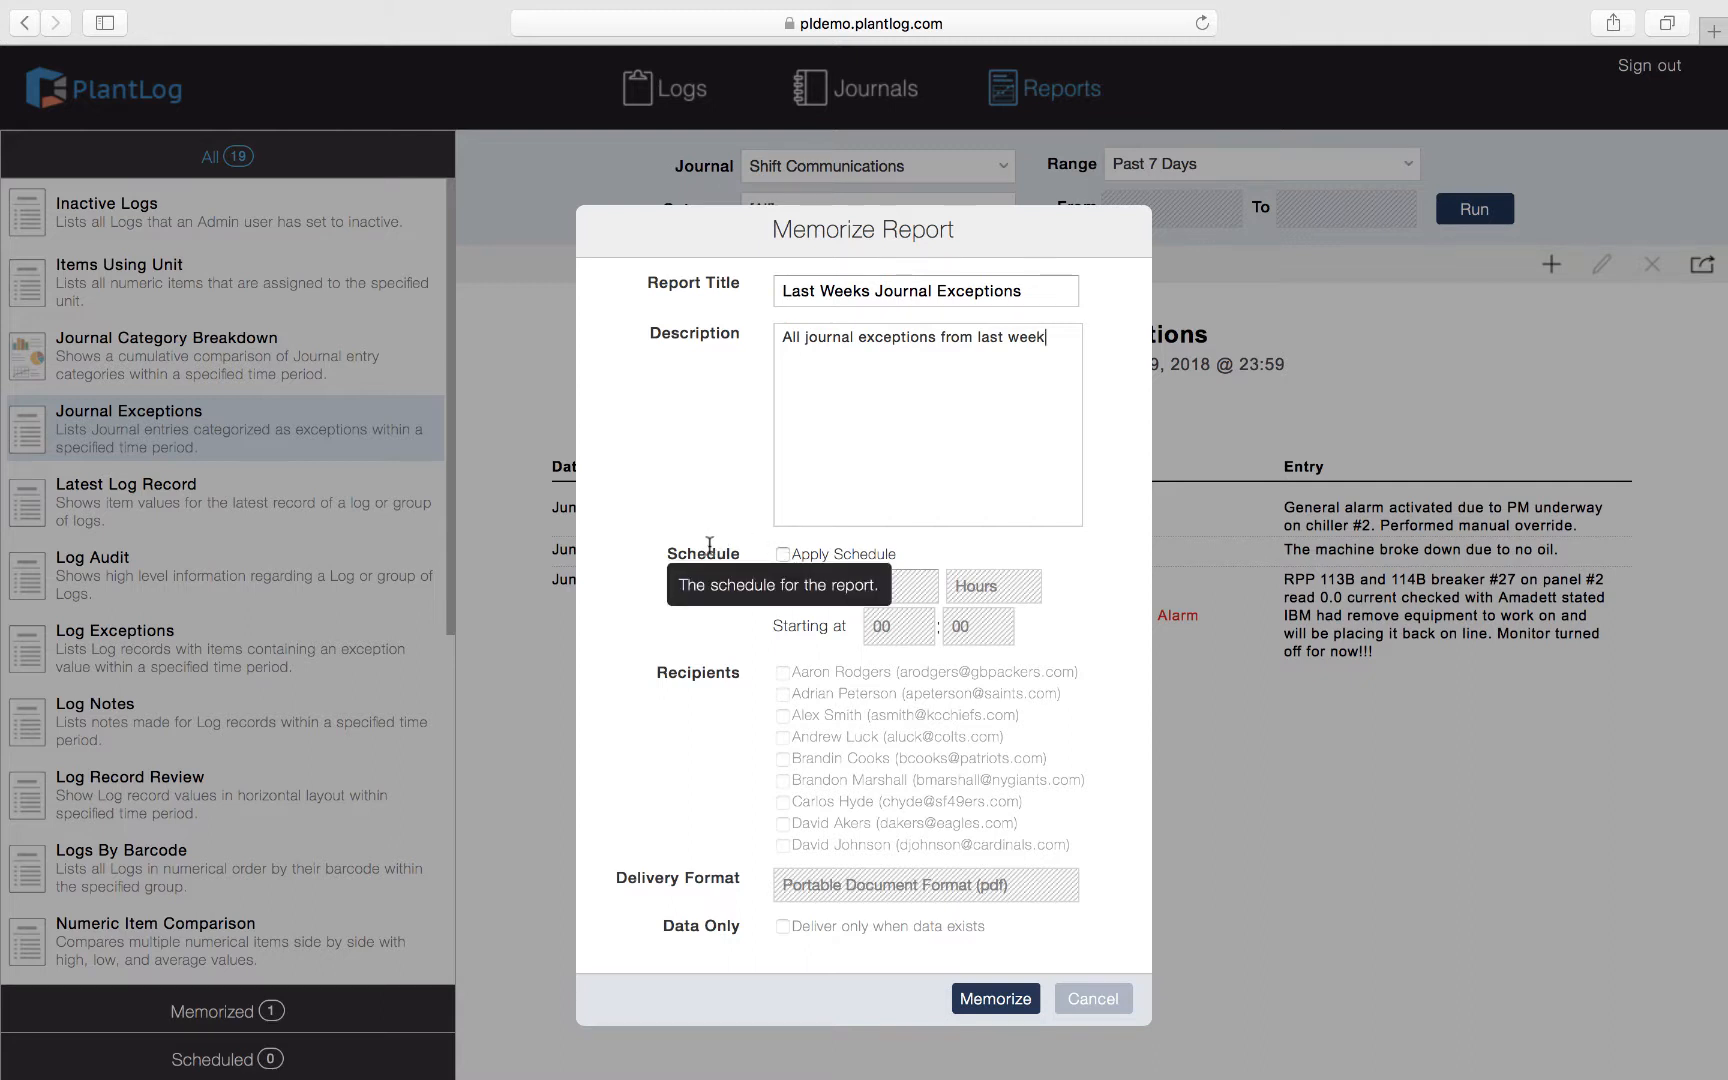
Step: Apply a schedule that delivers the report every 1 week, starting on Jul 02, 2018
{"action": "left_click", "coordinate": [781, 555]}
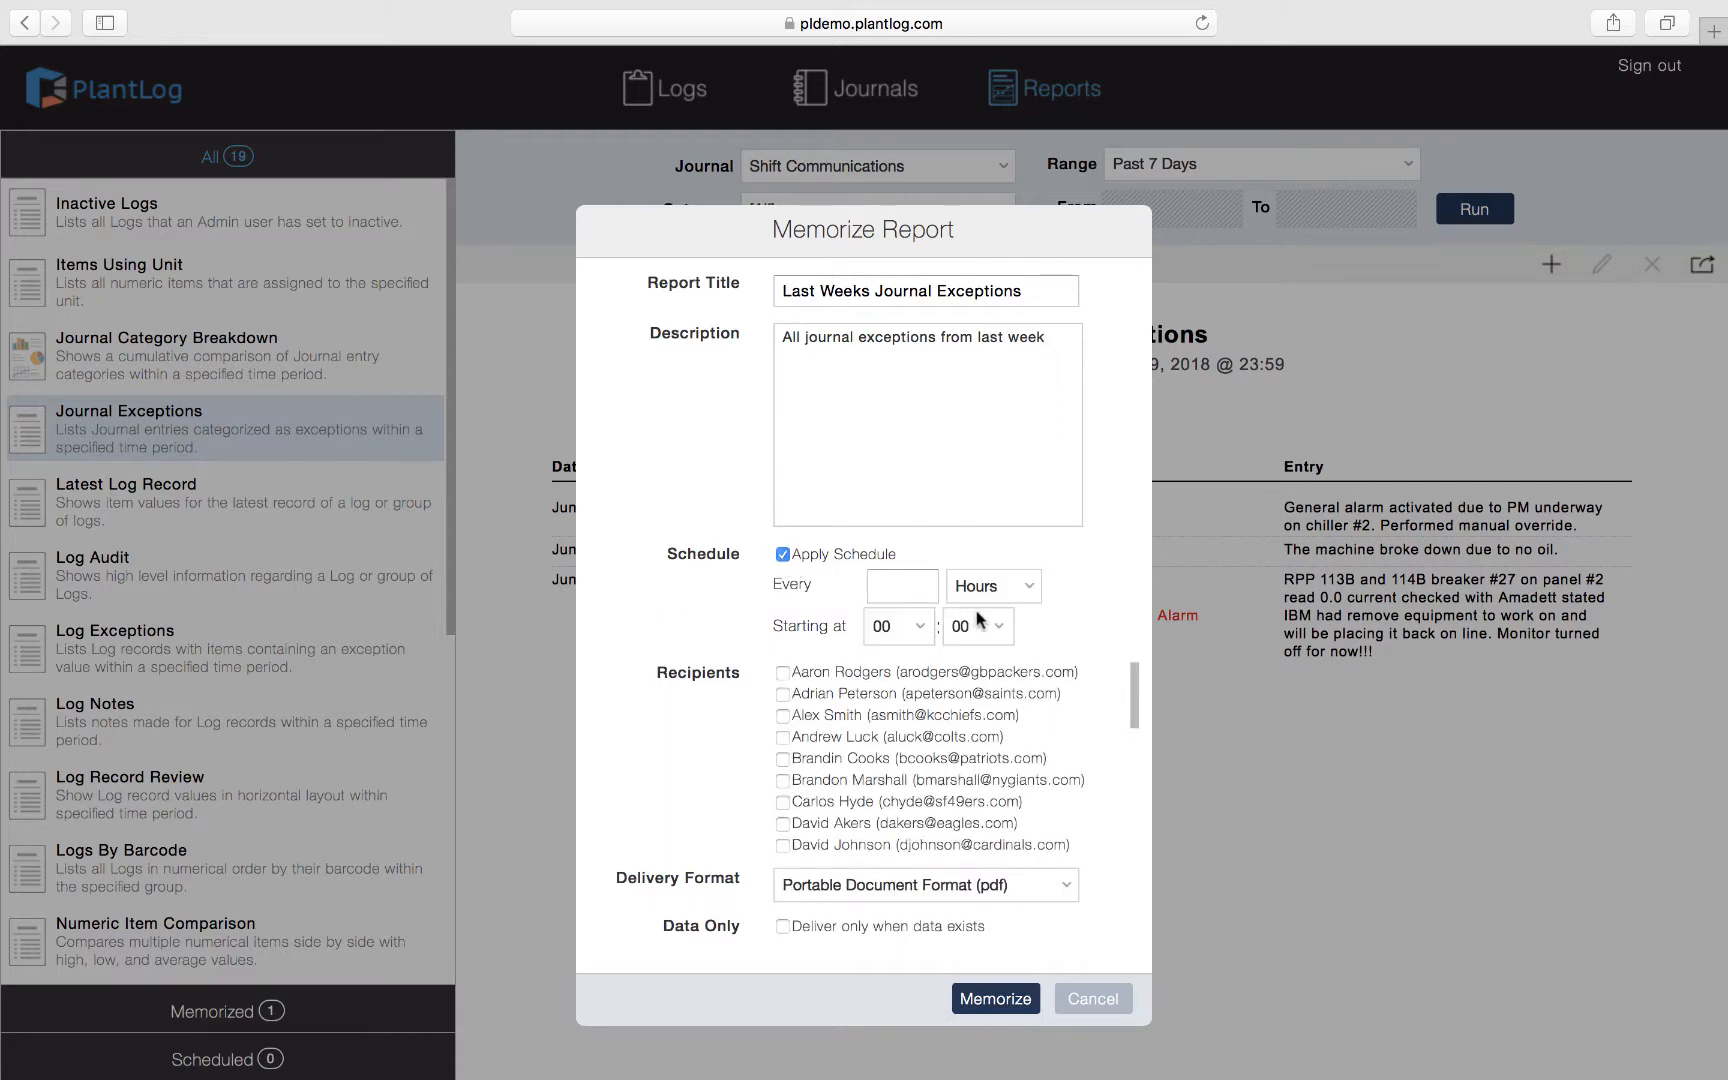
{"action": "left_click", "coordinate": [908, 595]}
{"action": "type", "text": "1"}
{"action": "left_click", "coordinate": [1029, 596]}
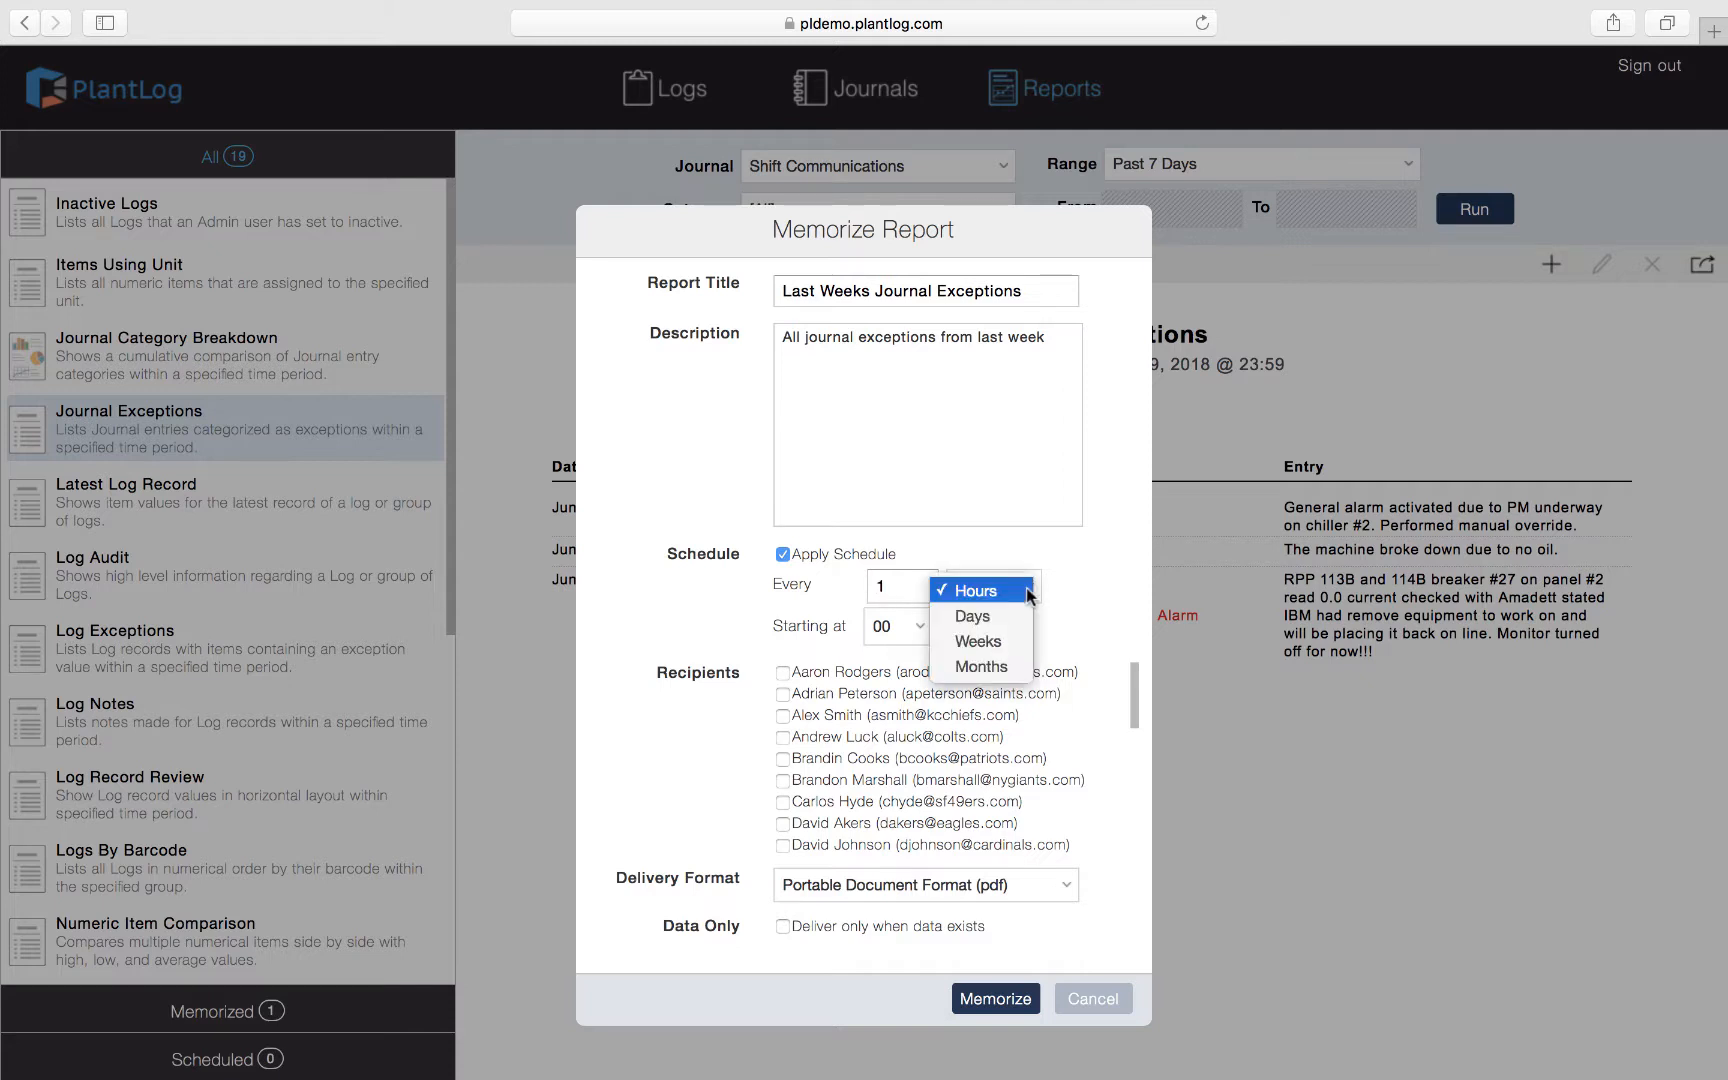
{"action": "left_click", "coordinate": [1008, 640]}
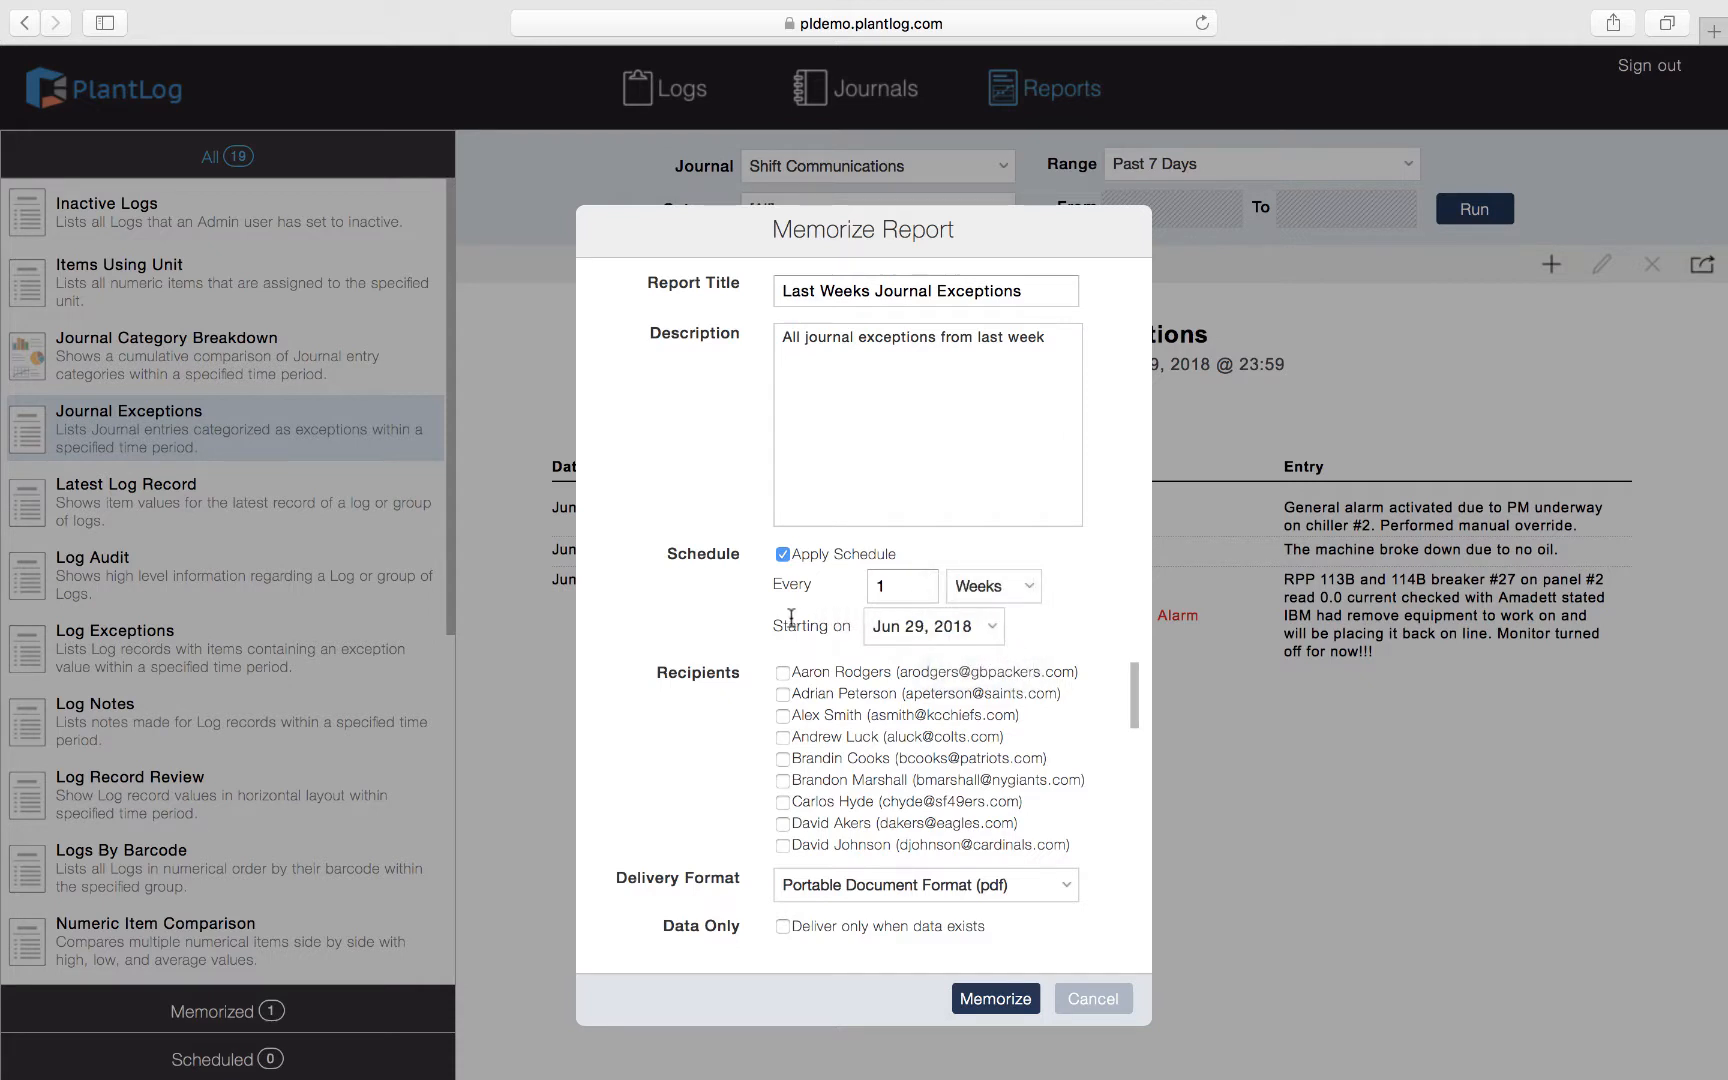
{"action": "left_click", "coordinate": [940, 625]}
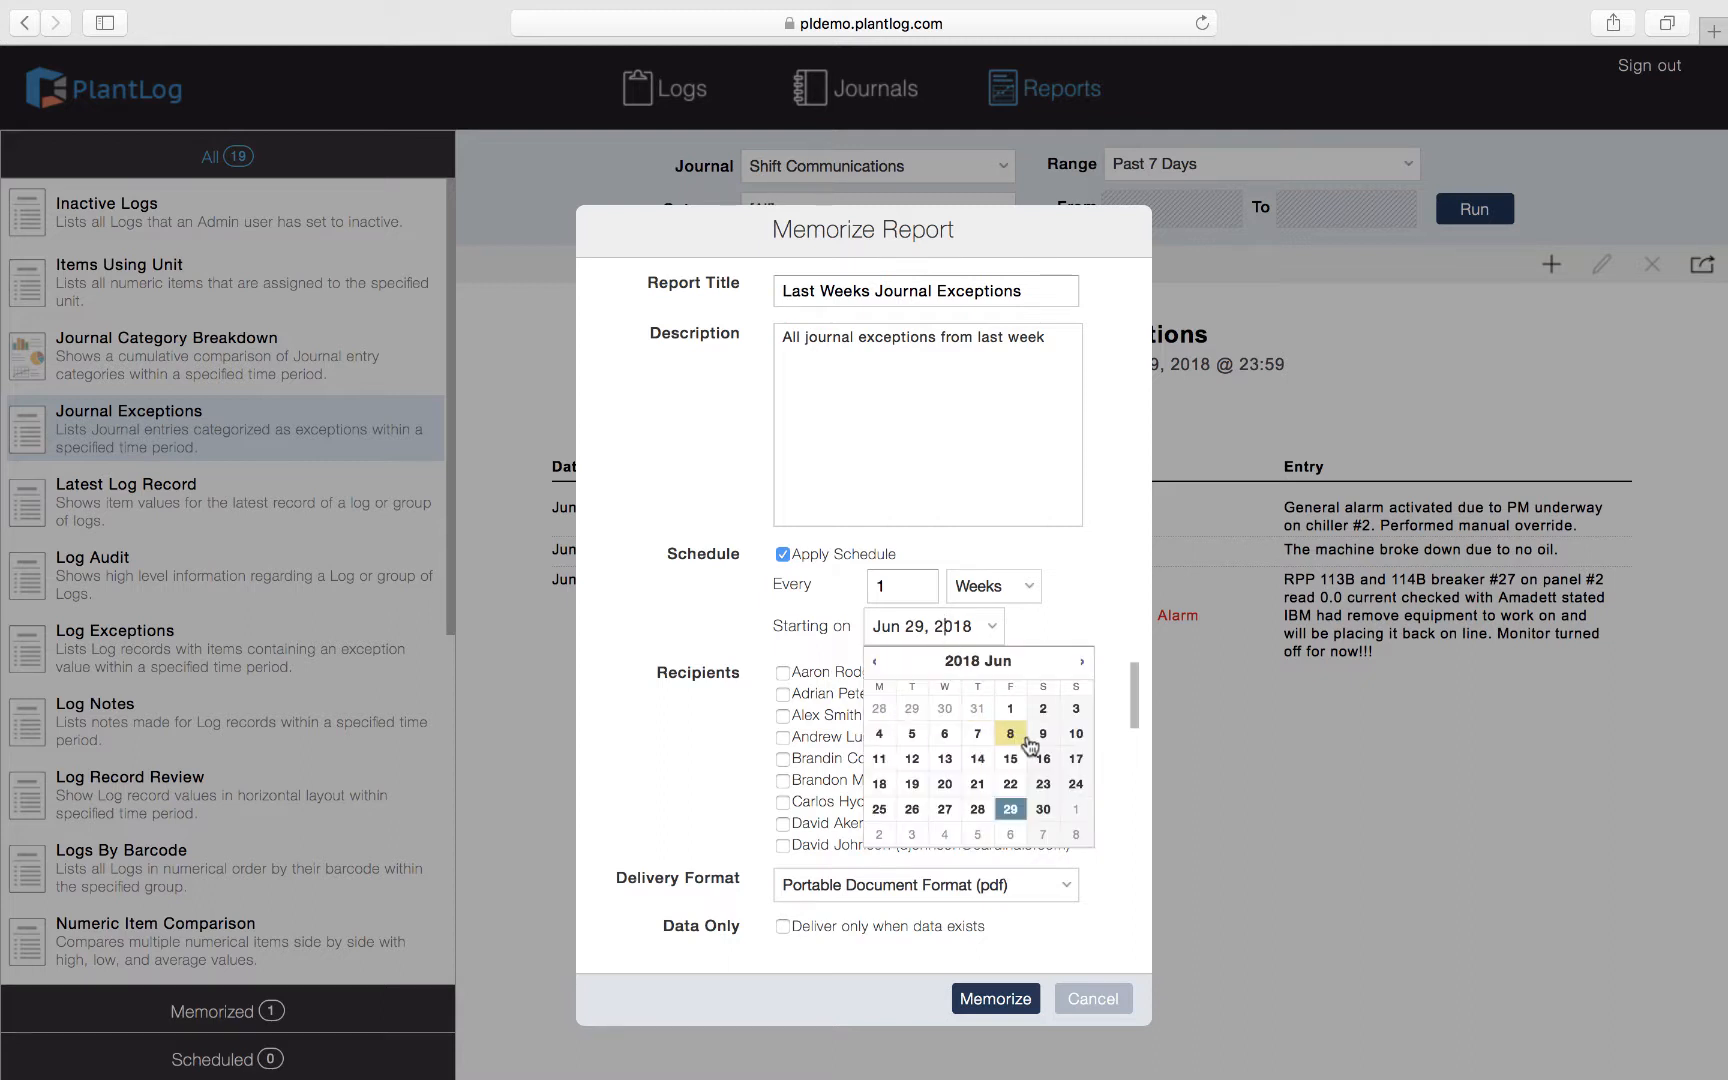
{"action": "left_click", "coordinate": [880, 834]}
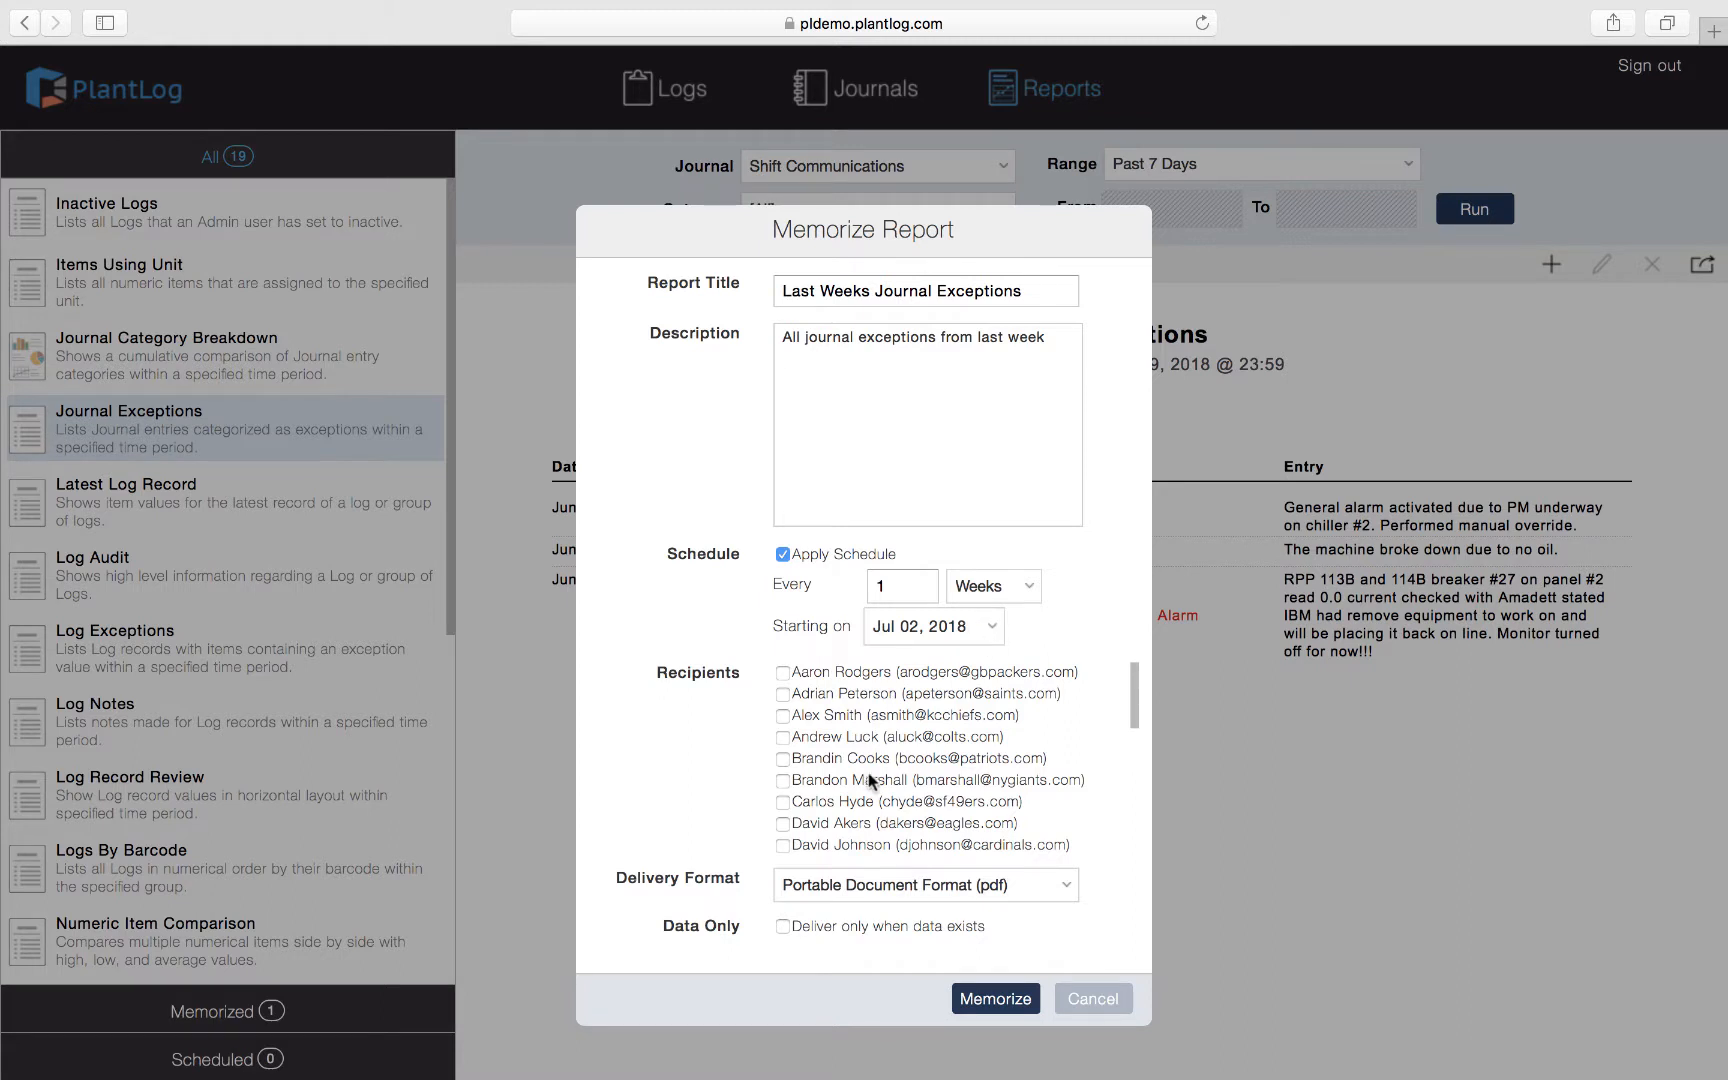
Step: Choose the third, sixth and tenth people in the recipient list as recipients of the scheduled report
{"action": "scroll", "coordinate": [805, 755], "scroll_direction": "down", "scroll_amount": 2}
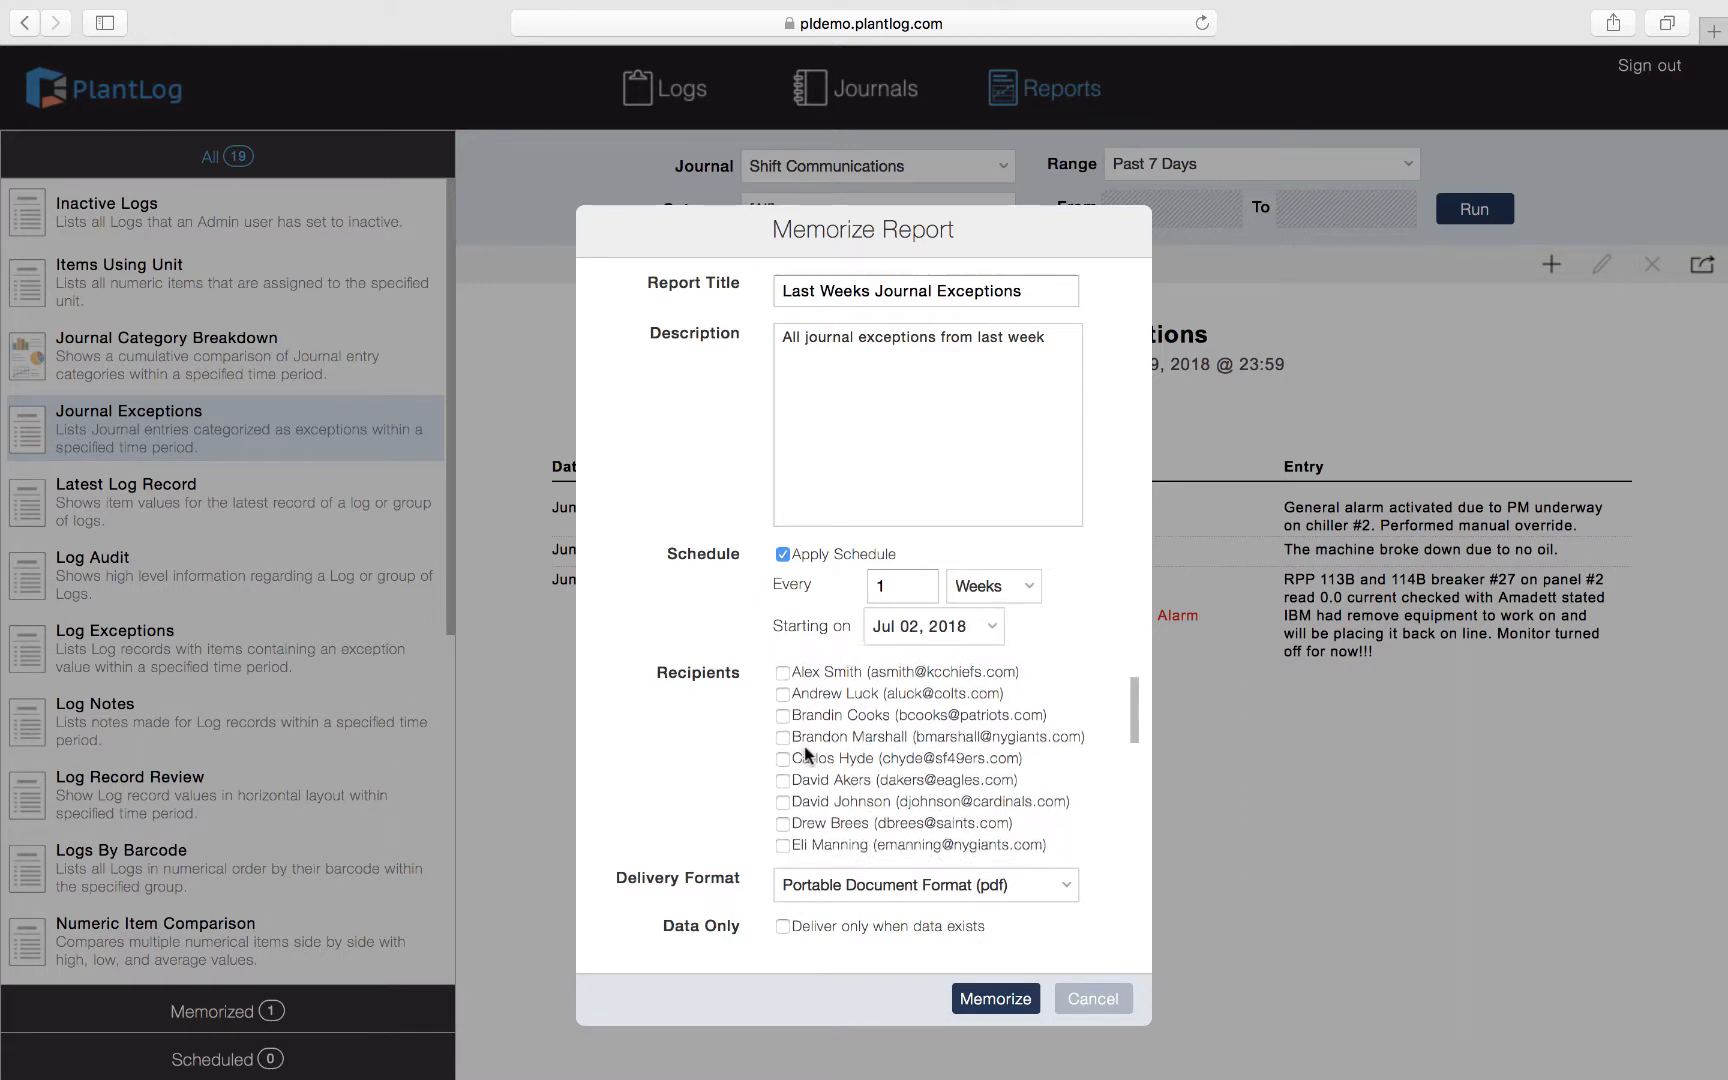
{"action": "scroll", "coordinate": [805, 747], "scroll_direction": "down", "scroll_amount": 2}
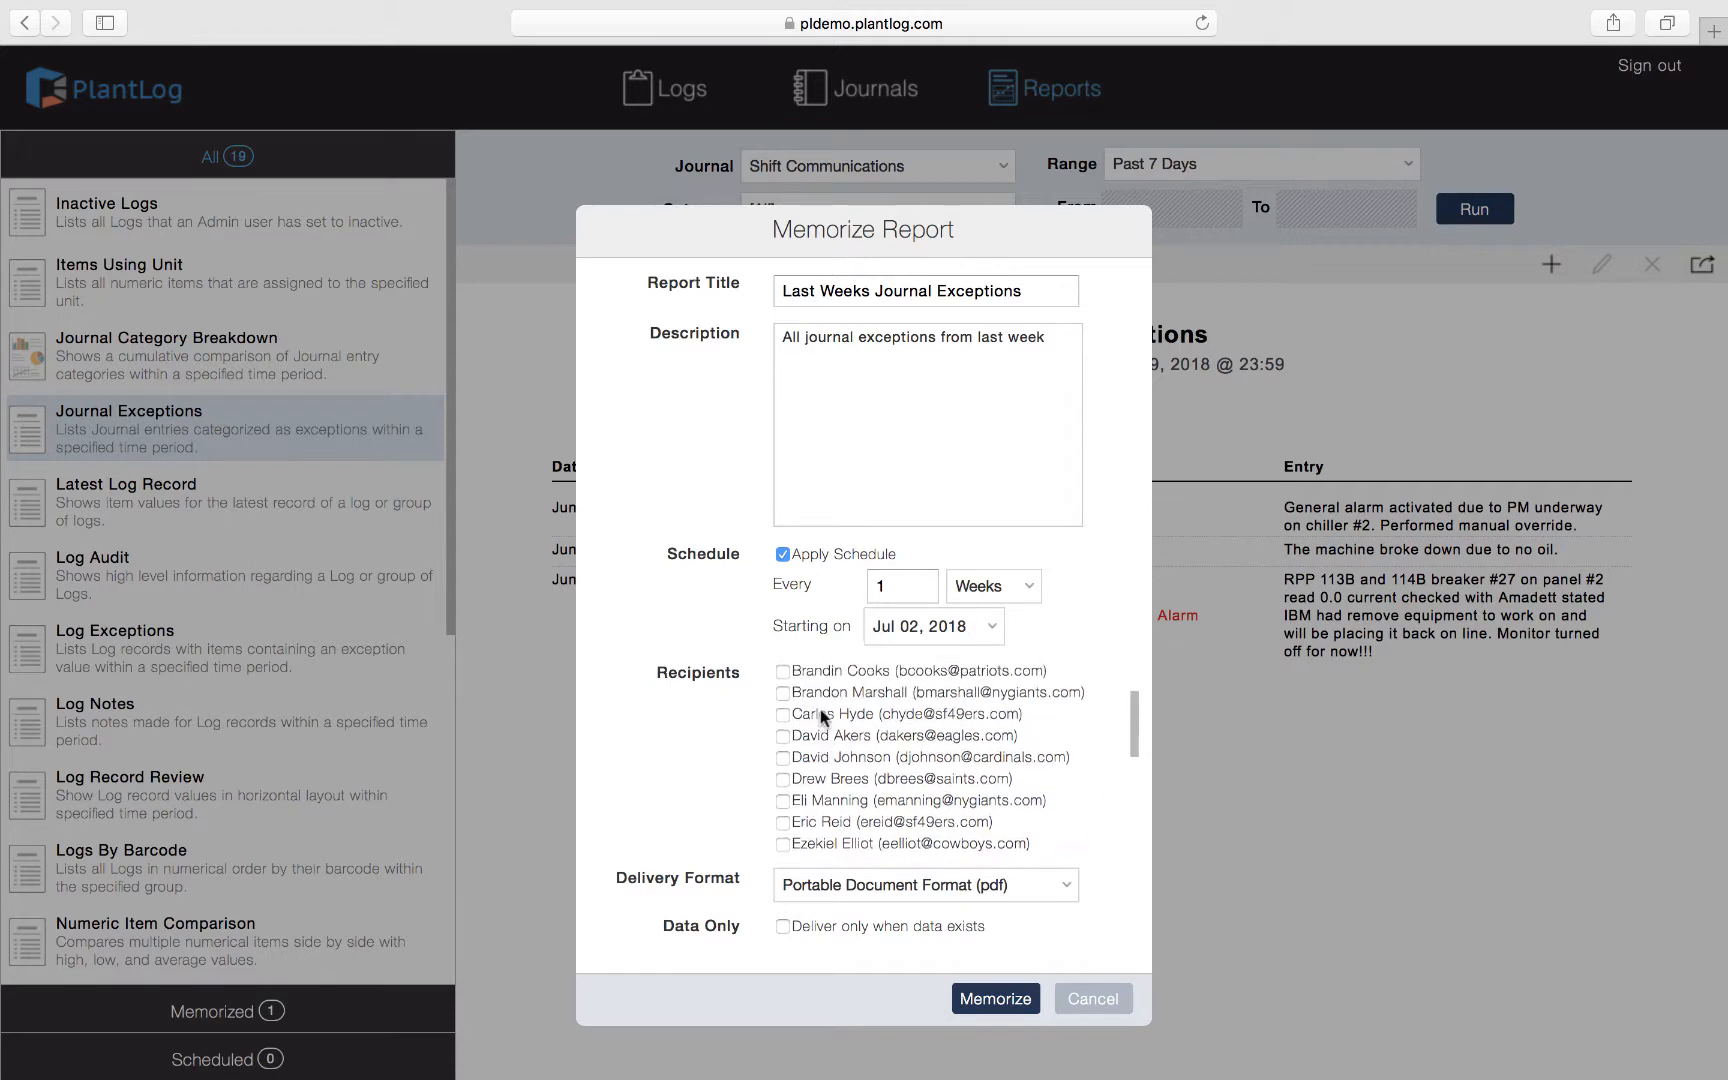
{"action": "scroll", "coordinate": [819, 712], "scroll_direction": "up", "scroll_amount": 4}
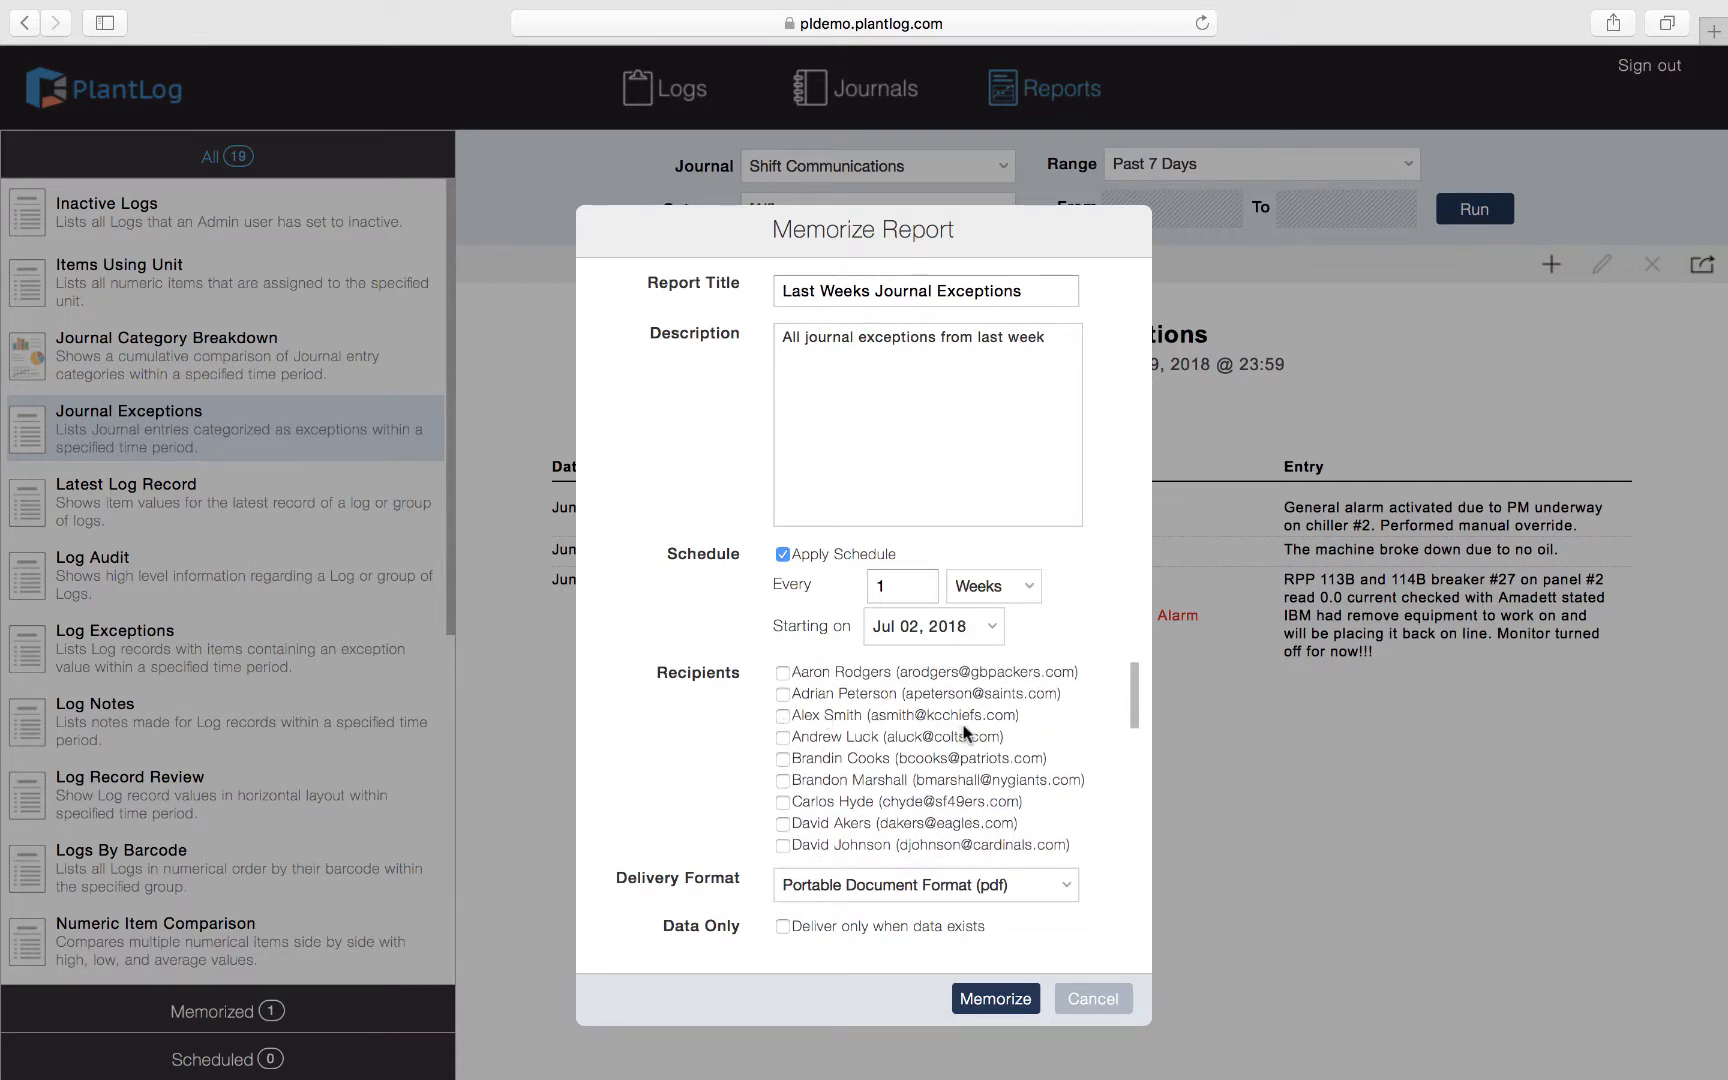
{"action": "left_click", "coordinate": [782, 715]}
{"action": "left_click", "coordinate": [782, 780]}
{"action": "scroll", "coordinate": [790, 814], "scroll_direction": "down", "scroll_amount": 2}
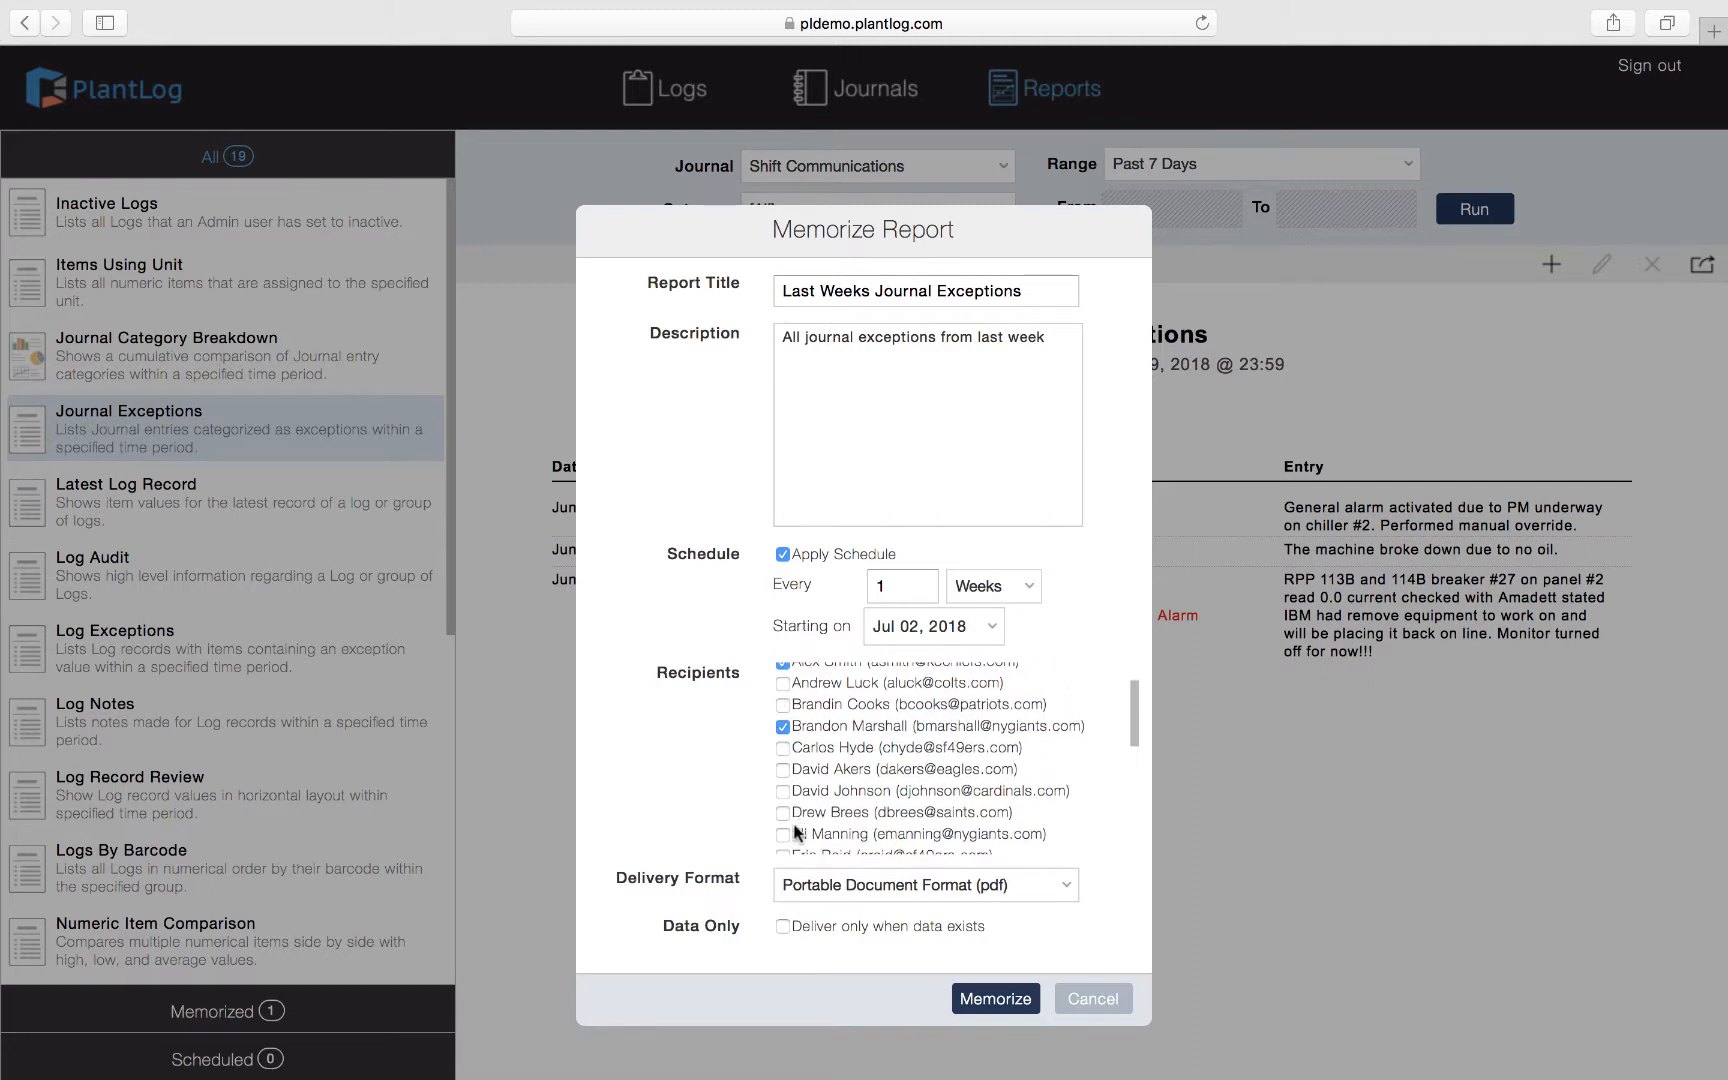
{"action": "left_click", "coordinate": [783, 812]}
{"action": "scroll", "coordinate": [870, 758], "scroll_direction": "up", "scroll_amount": 2}
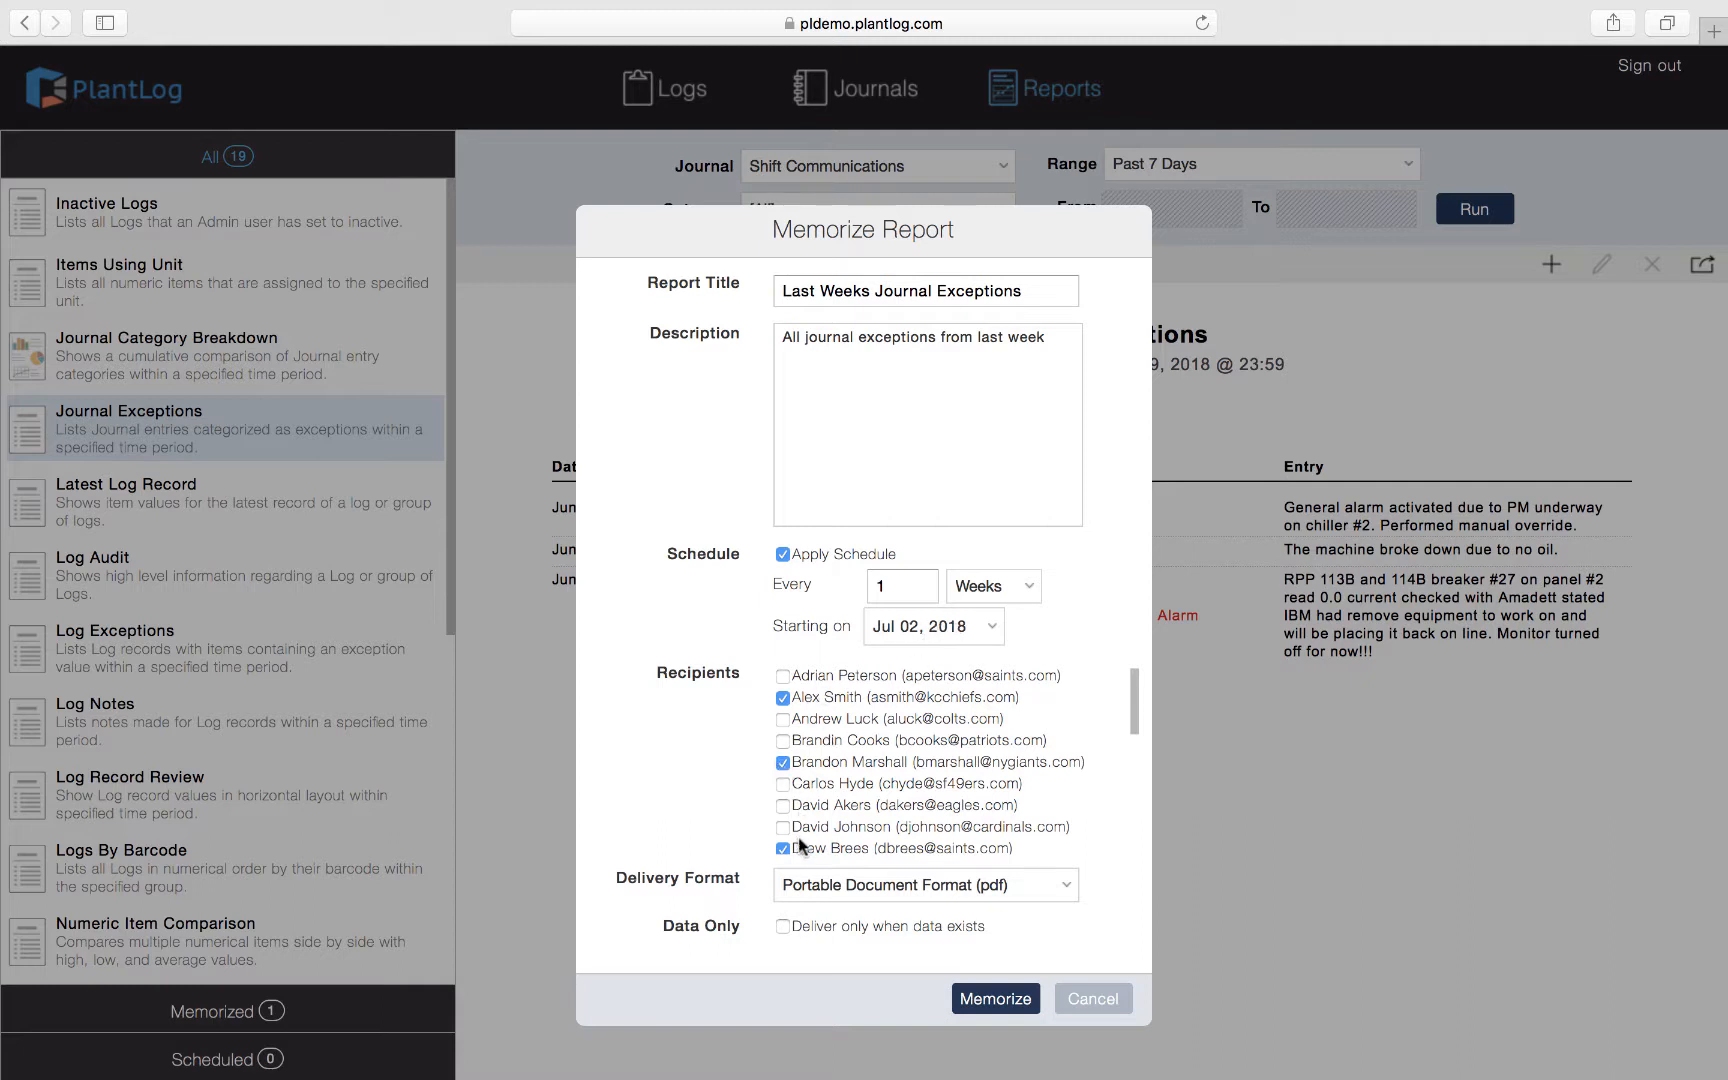
{"action": "scroll", "coordinate": [937, 778], "scroll_direction": "down", "scroll_amount": 2}
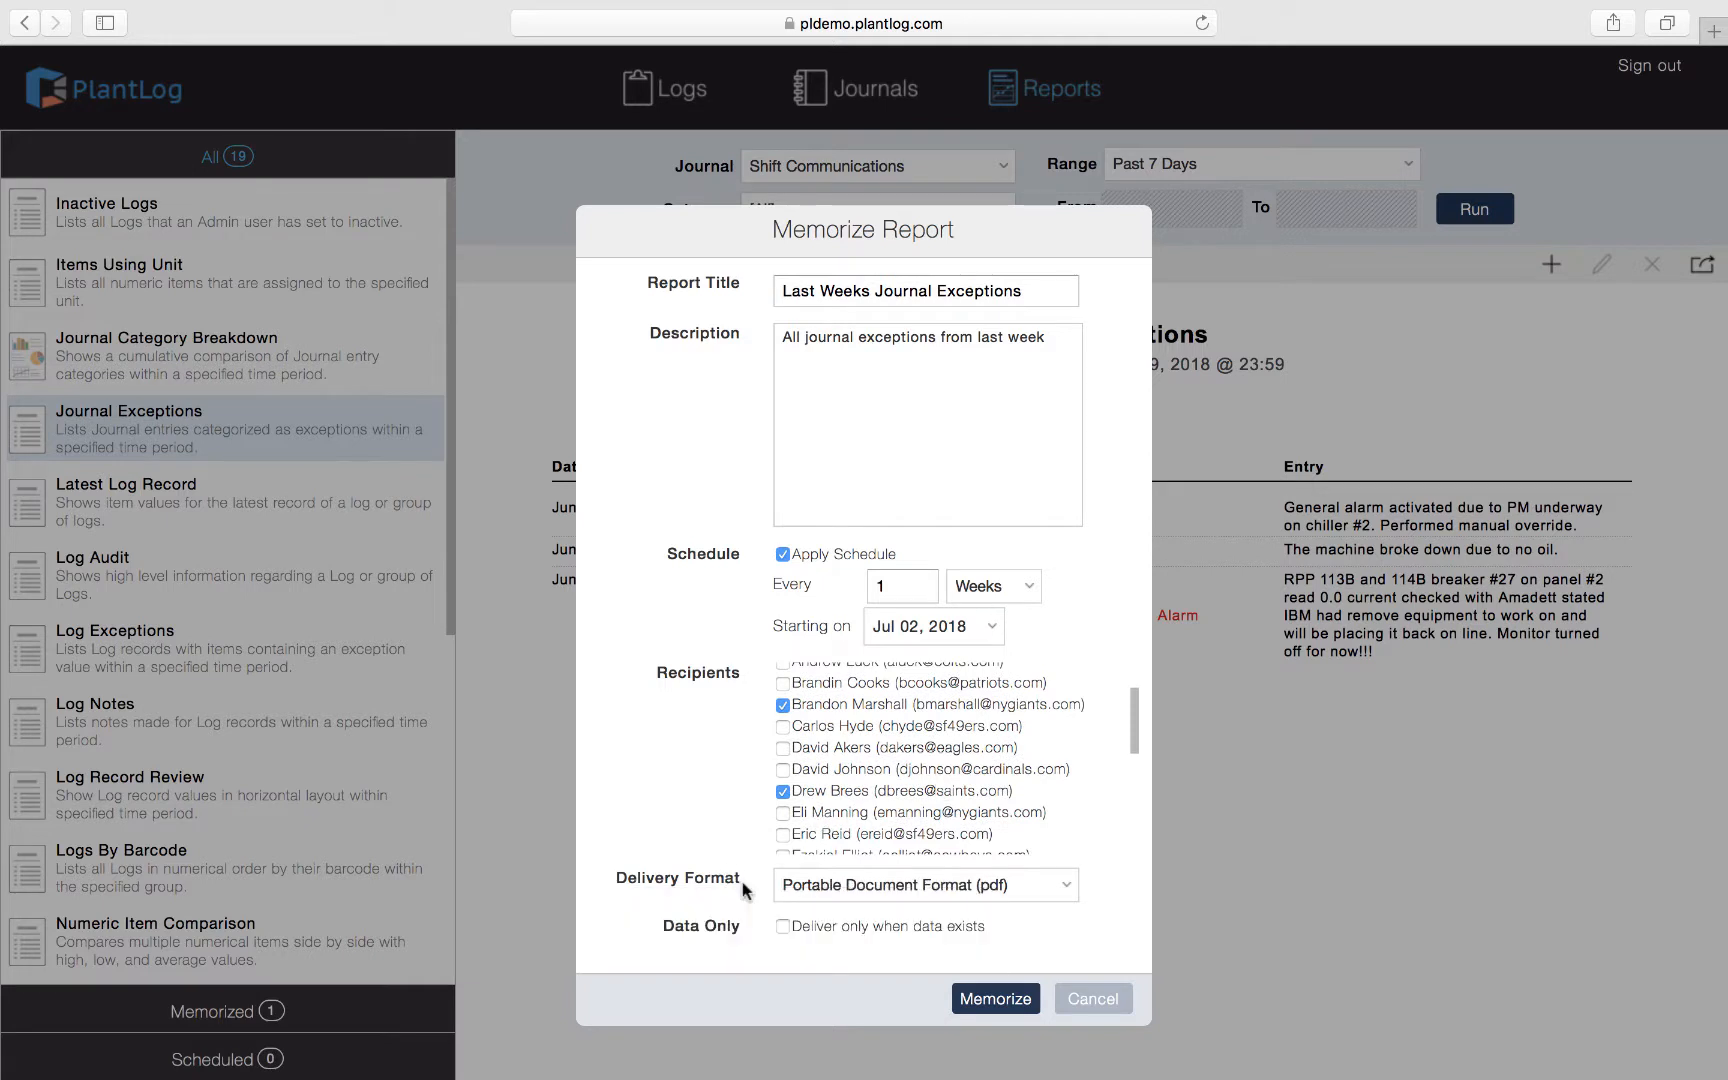
Step: Memorize the scheduled report with Portable Document Format (pdf) as its delivery format and show the list of all reports
{"action": "left_click", "coordinate": [1071, 887]}
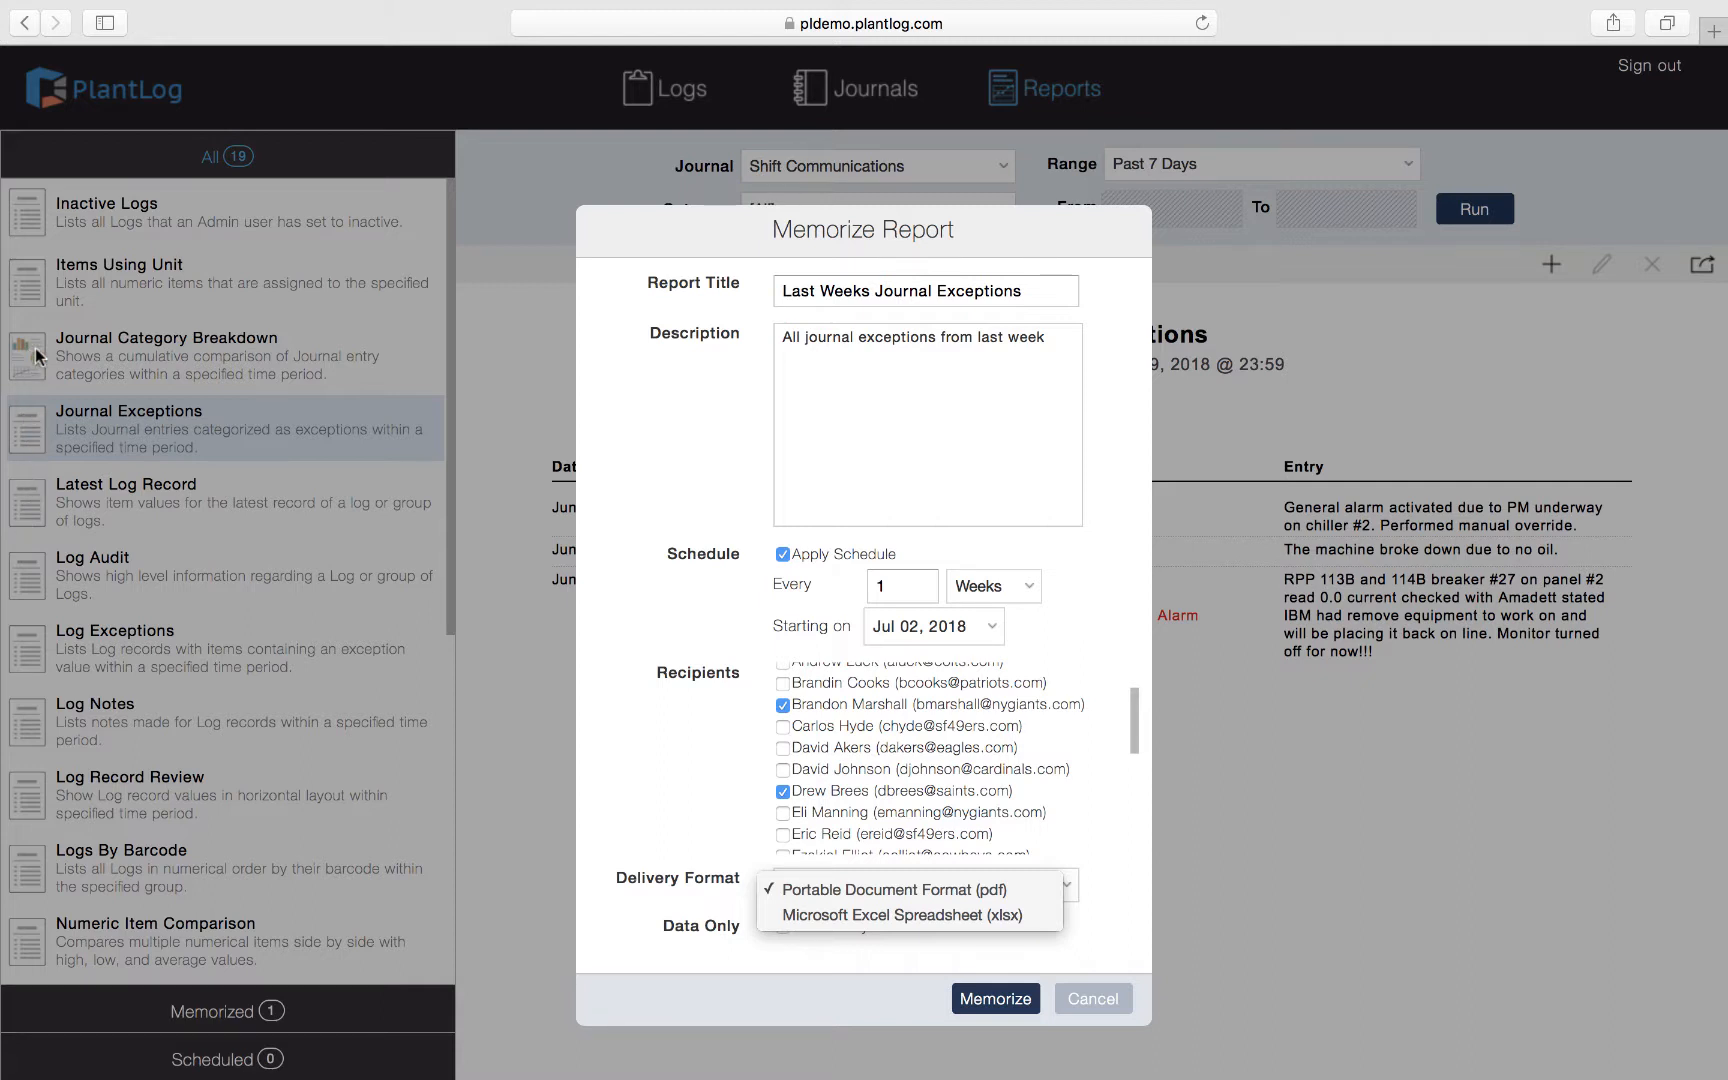
{"action": "left_click", "coordinate": [1010, 895]}
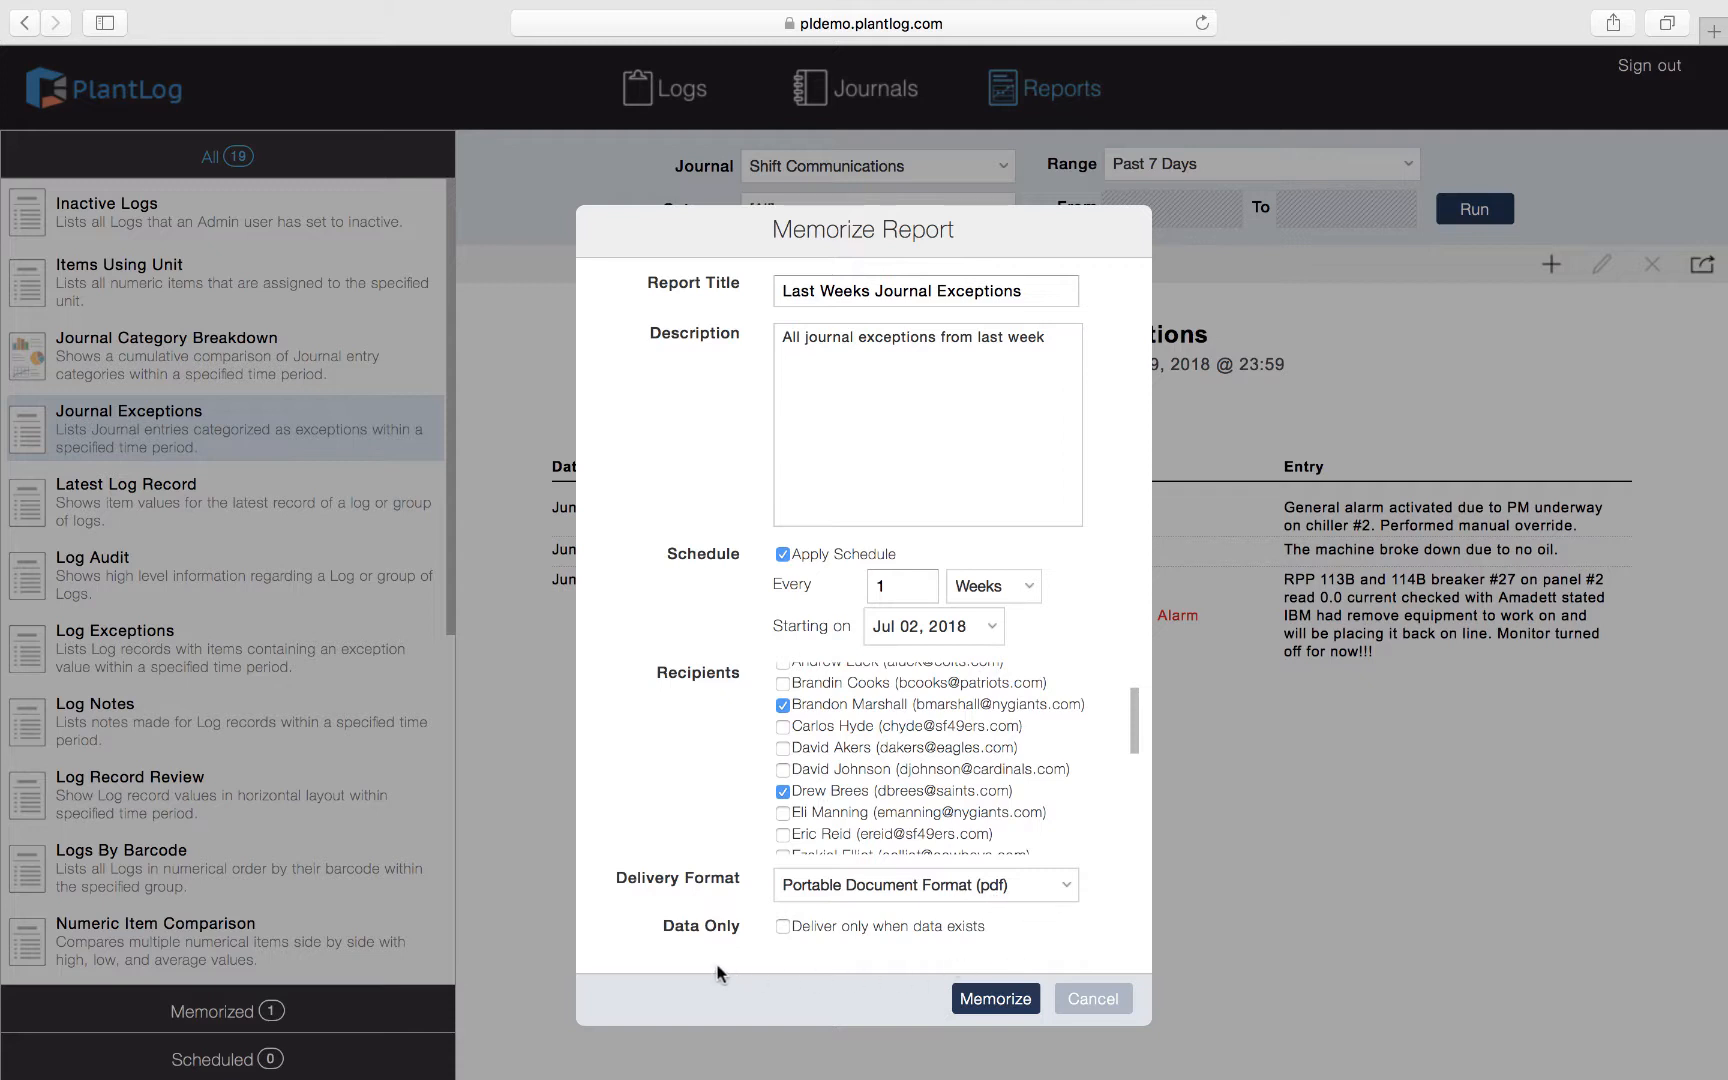
{"action": "mouse_move", "coordinate": [686, 928]}
{"action": "left_click", "coordinate": [783, 927]}
{"action": "scroll", "coordinate": [900, 765], "scroll_direction": "up", "scroll_amount": 2}
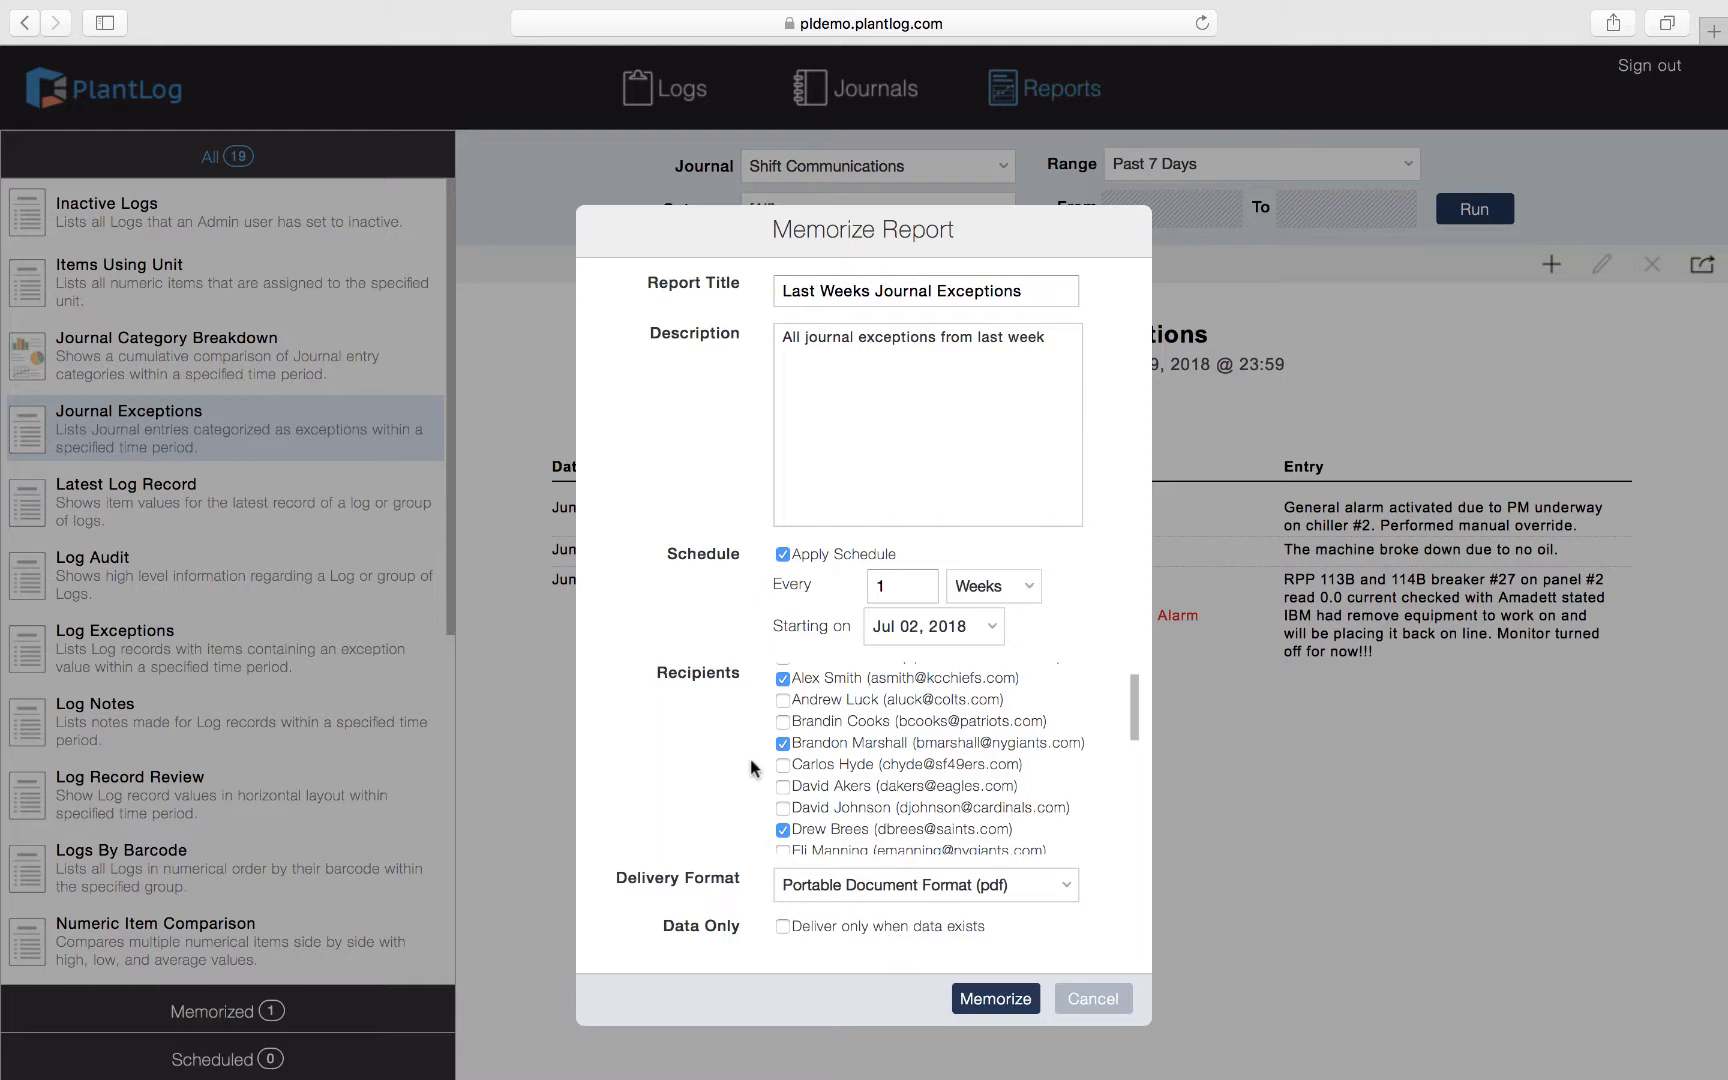
{"action": "left_click", "coordinate": [1000, 998]}
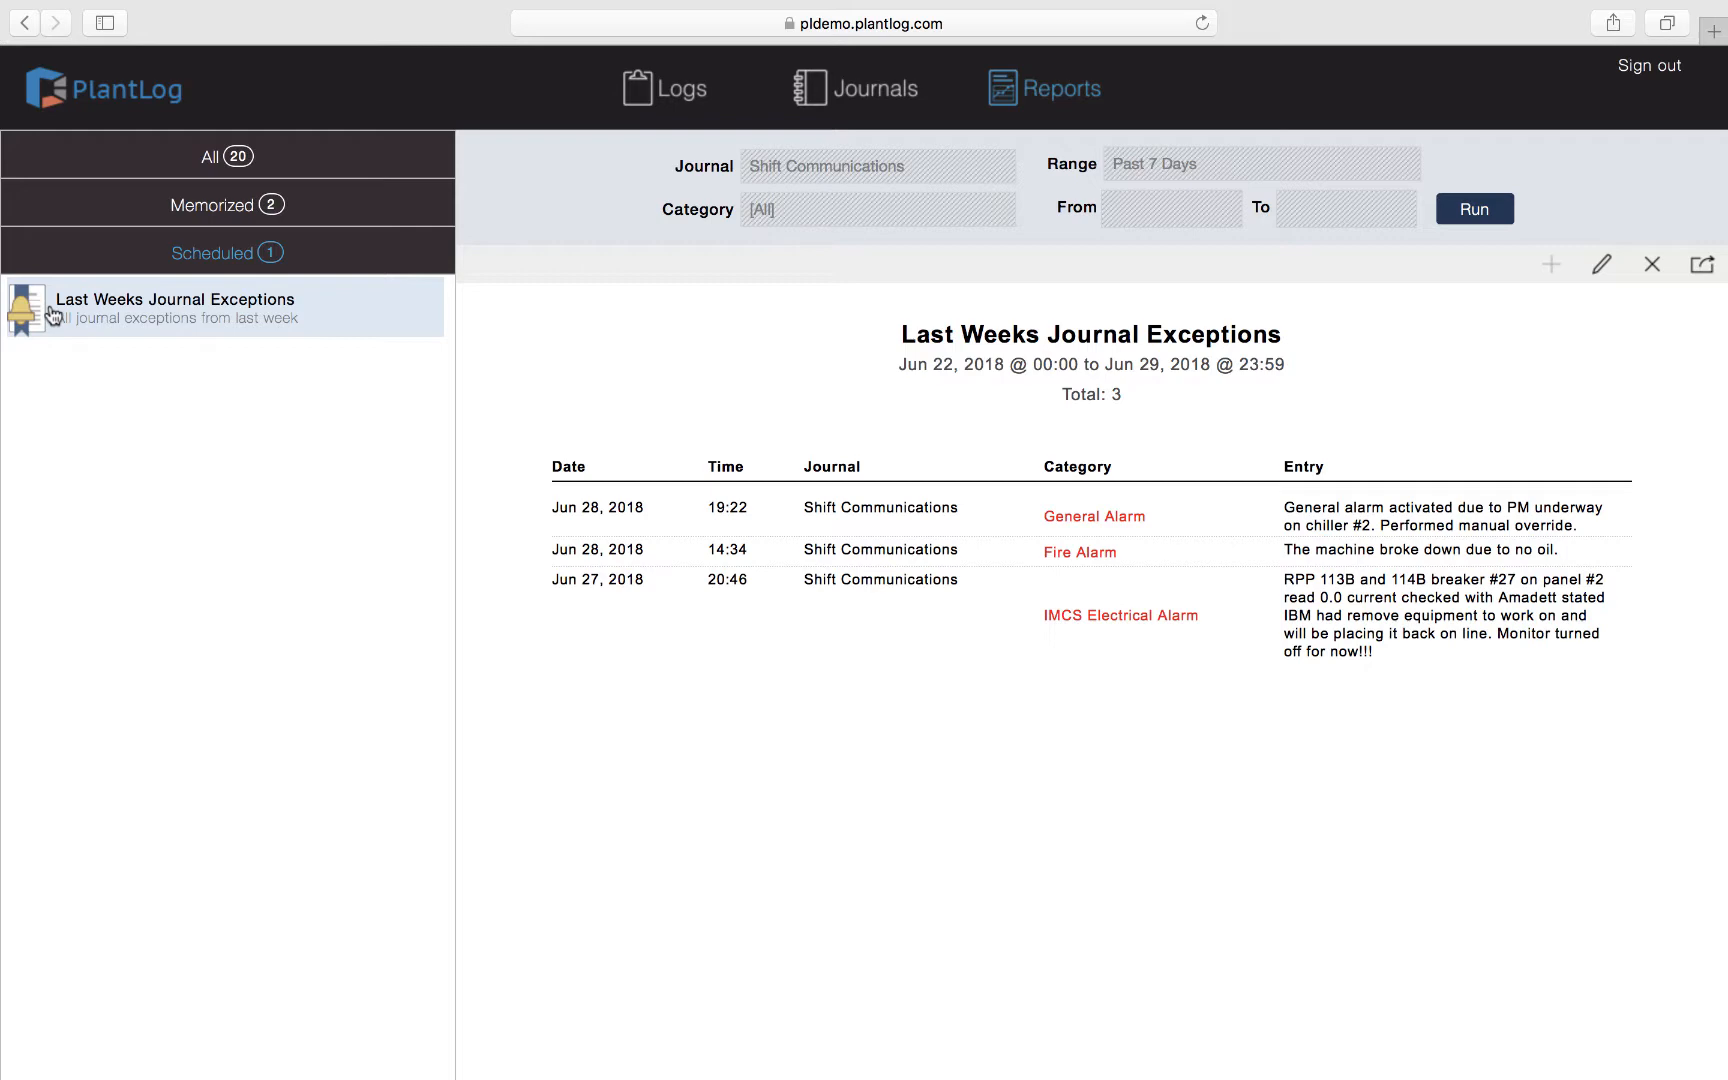
{"action": "left_click", "coordinate": [299, 168]}
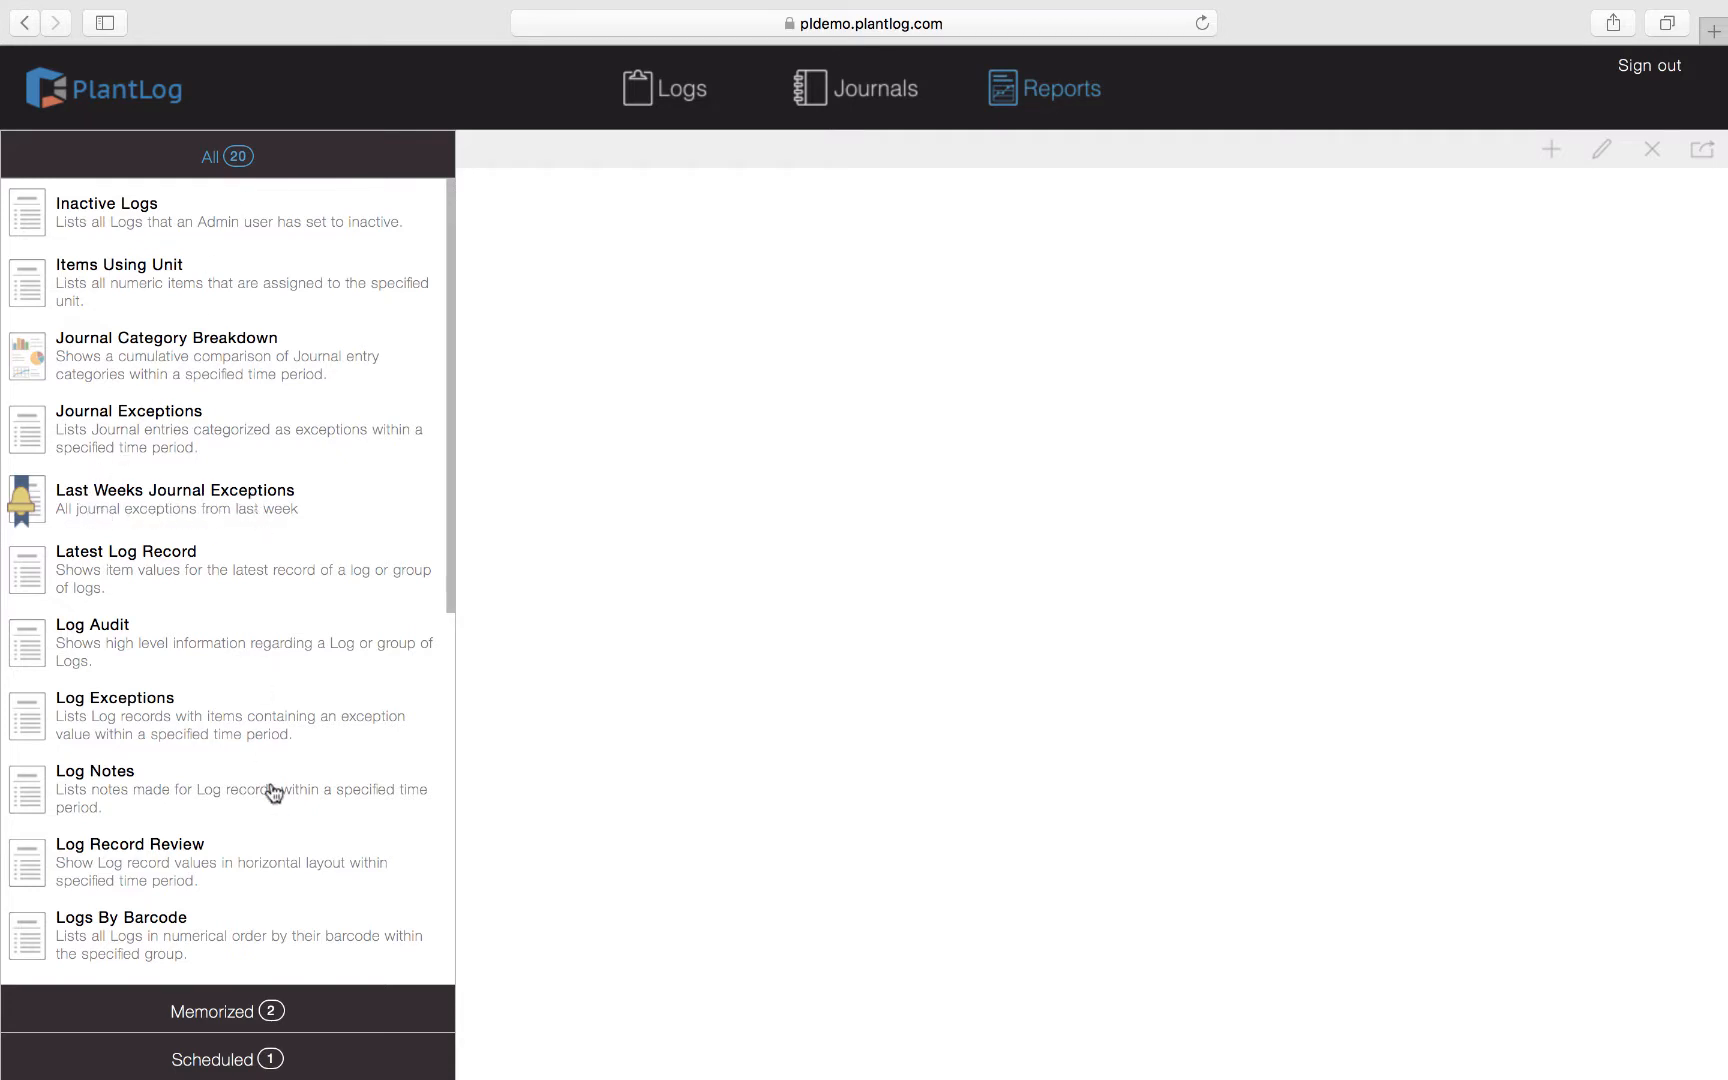
Step: Look through the memorized reports and the scheduled reports, and return to the list of all reports
{"action": "left_click", "coordinate": [270, 1011]}
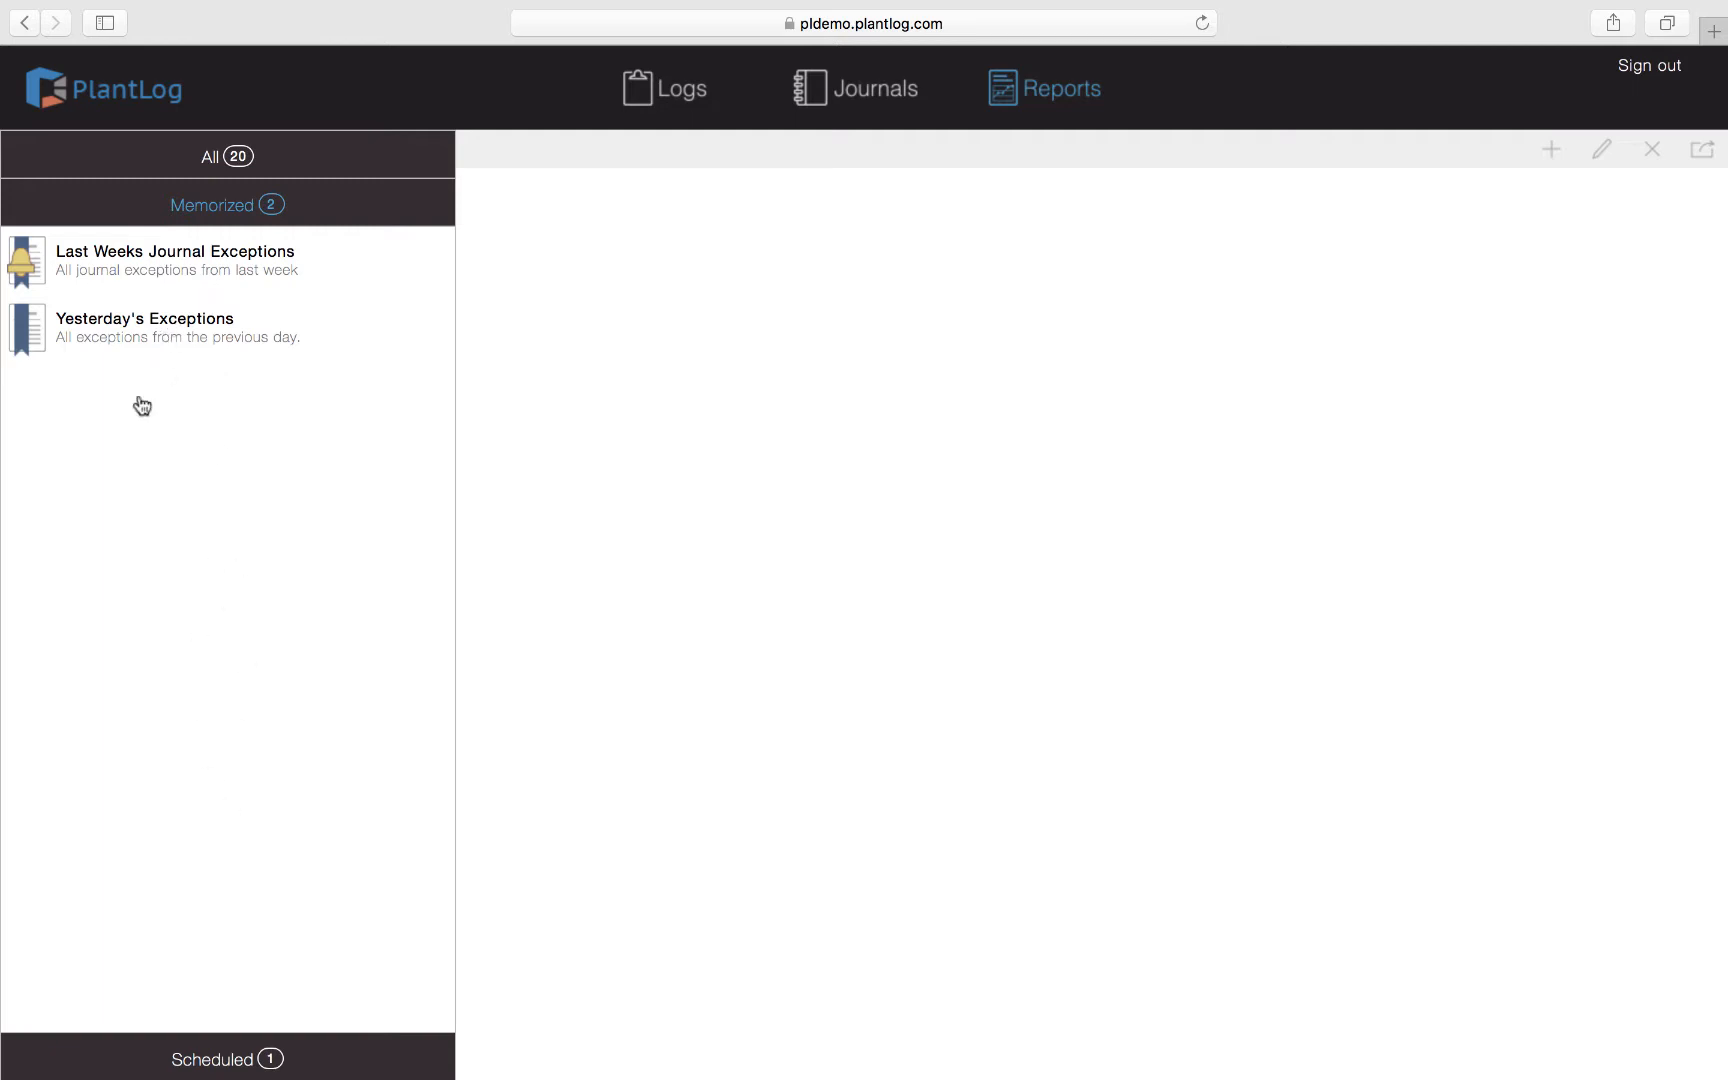
{"action": "left_click", "coordinate": [239, 1058]}
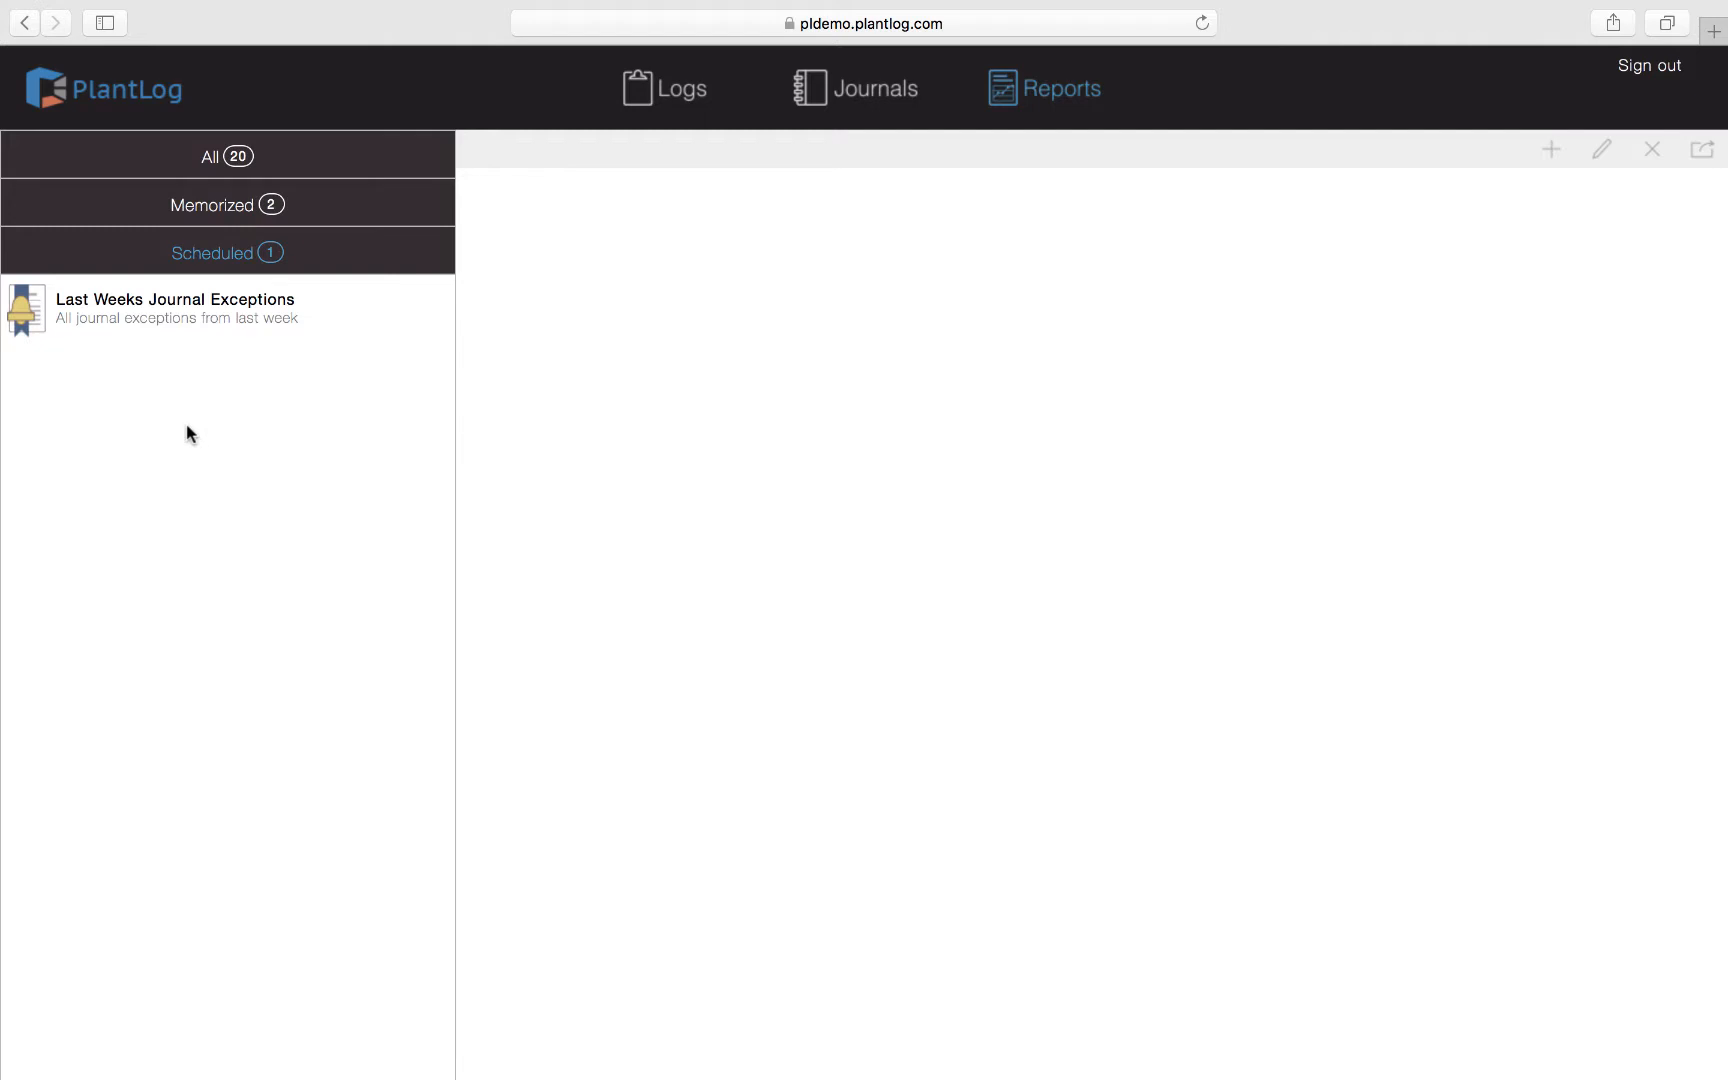
{"action": "left_click", "coordinate": [235, 166]}
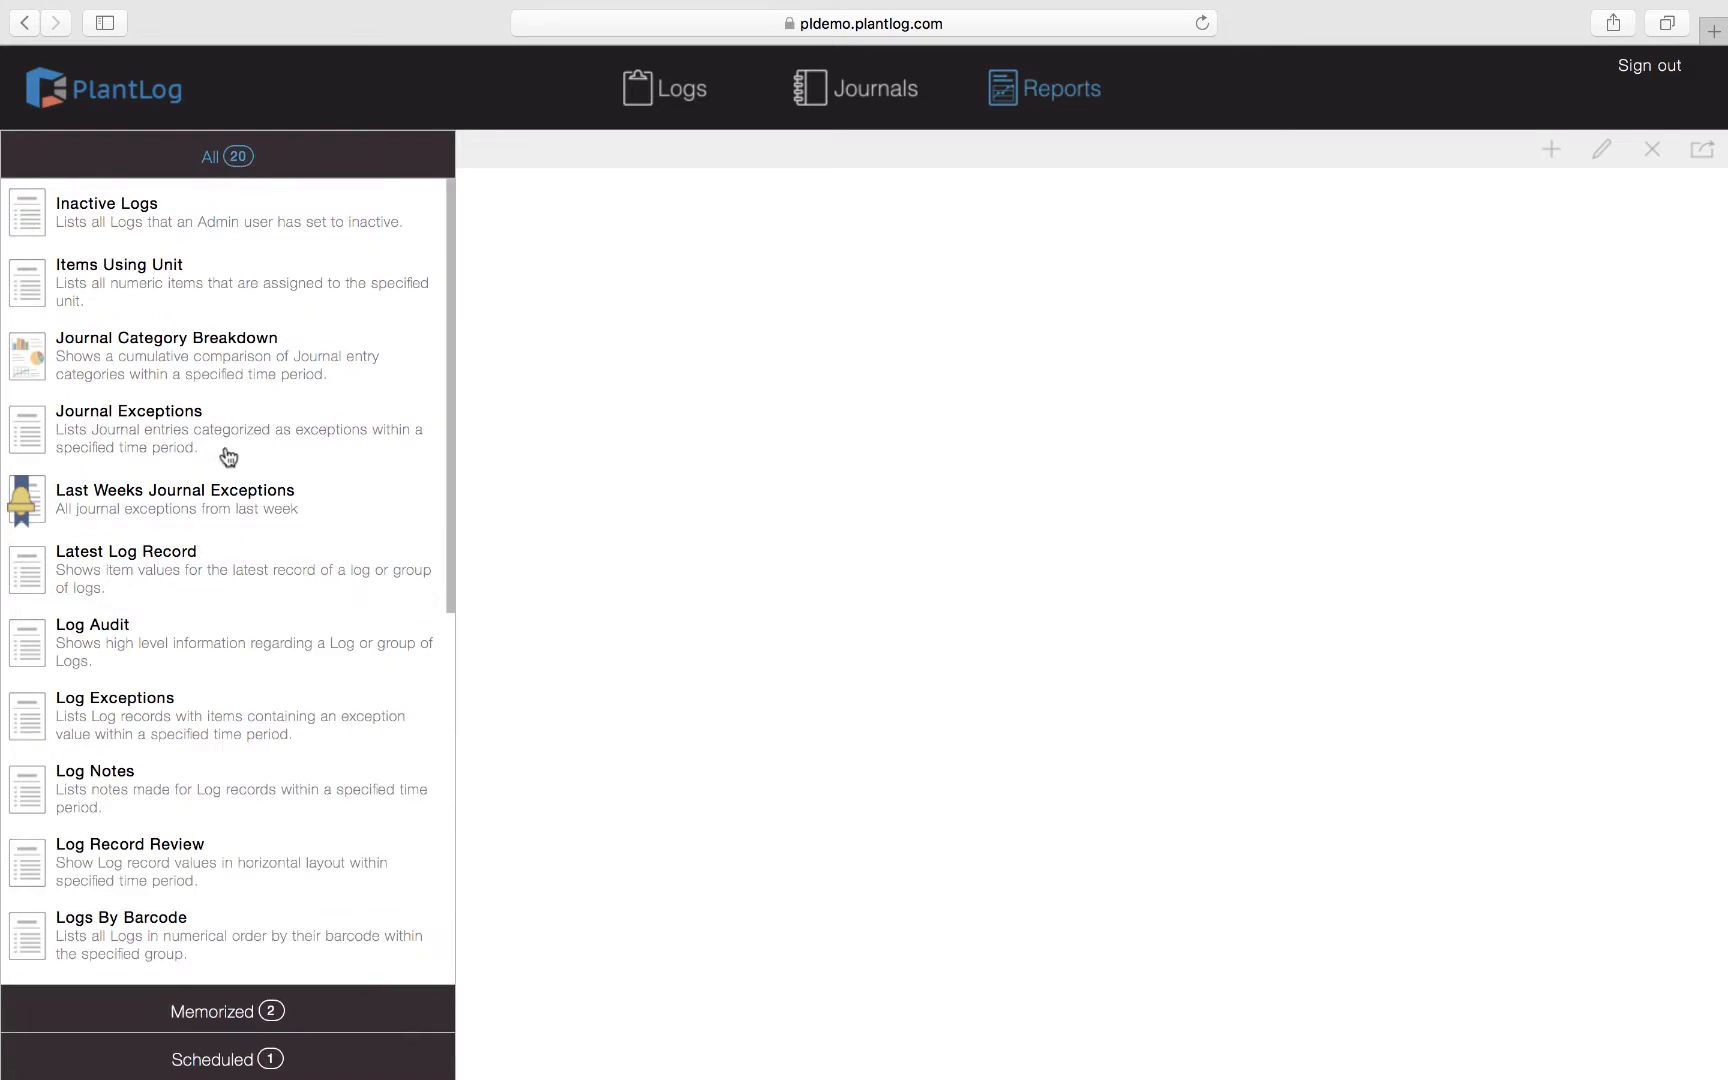
Step: Run the Logs By Barcode report for the Chillers group
{"action": "scroll", "coordinate": [229, 457], "scroll_direction": "down", "scroll_amount": 5}
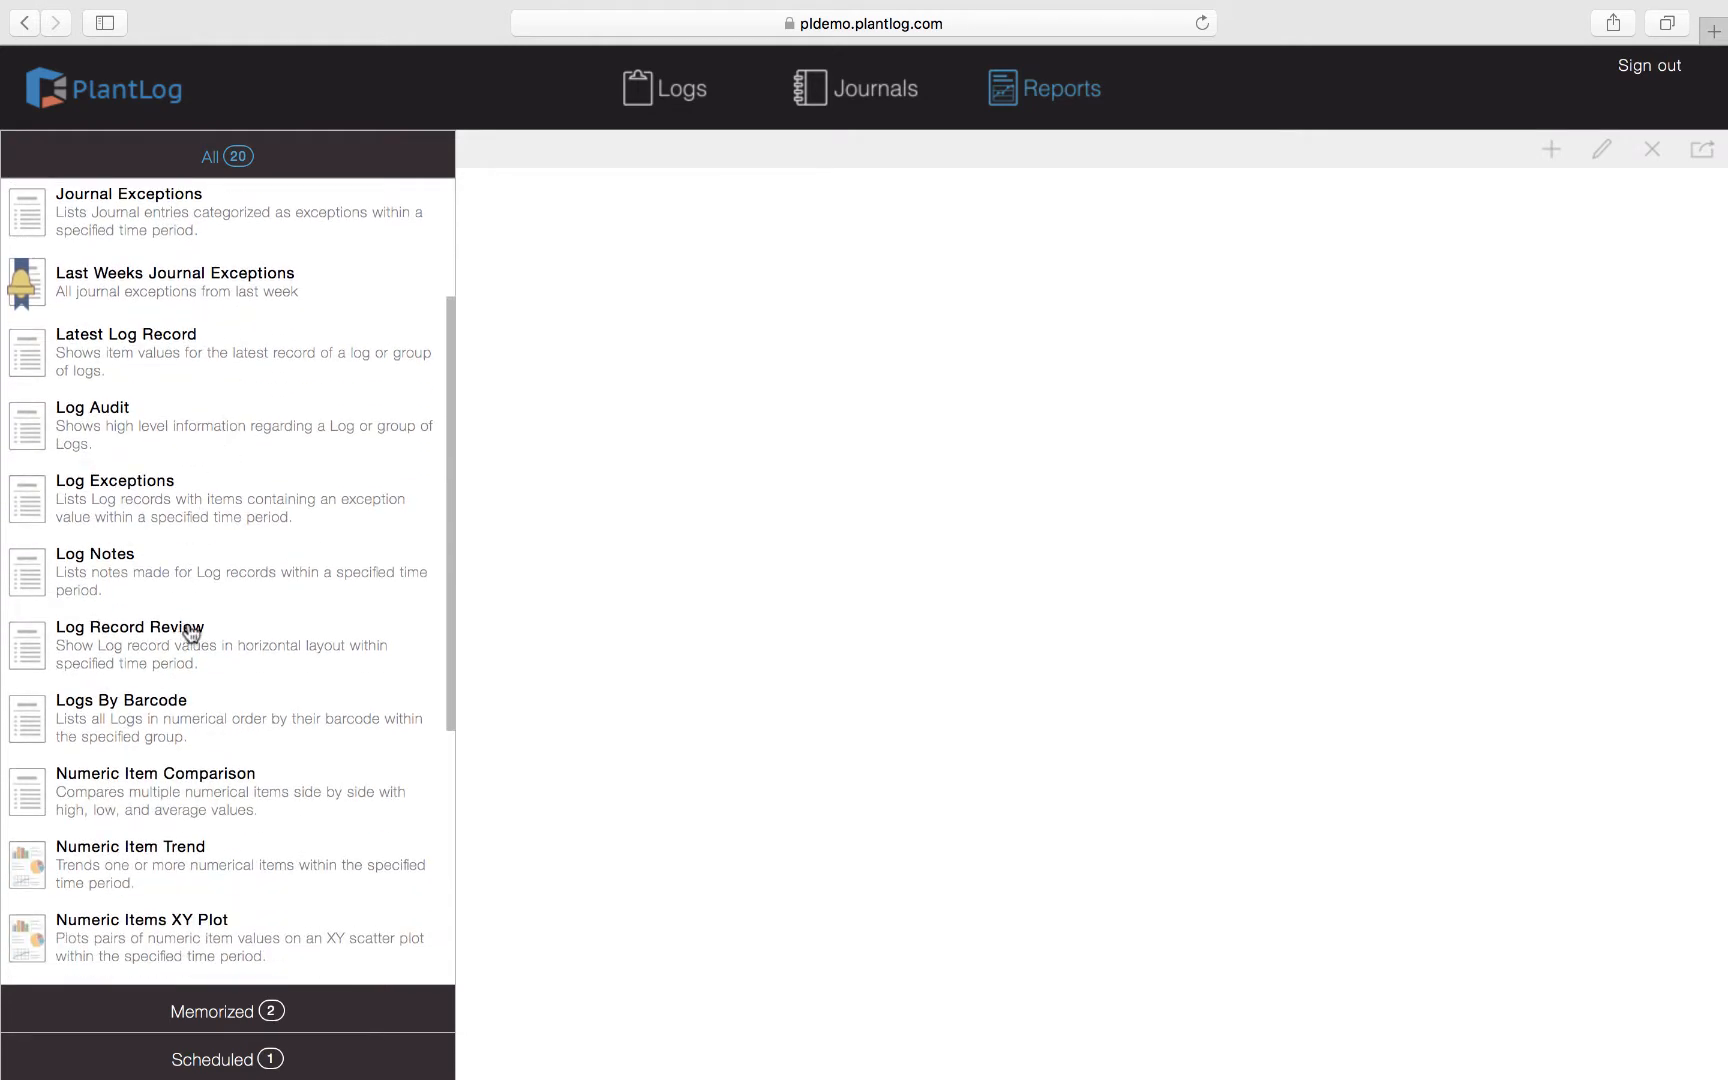
{"action": "left_click", "coordinate": [174, 700]}
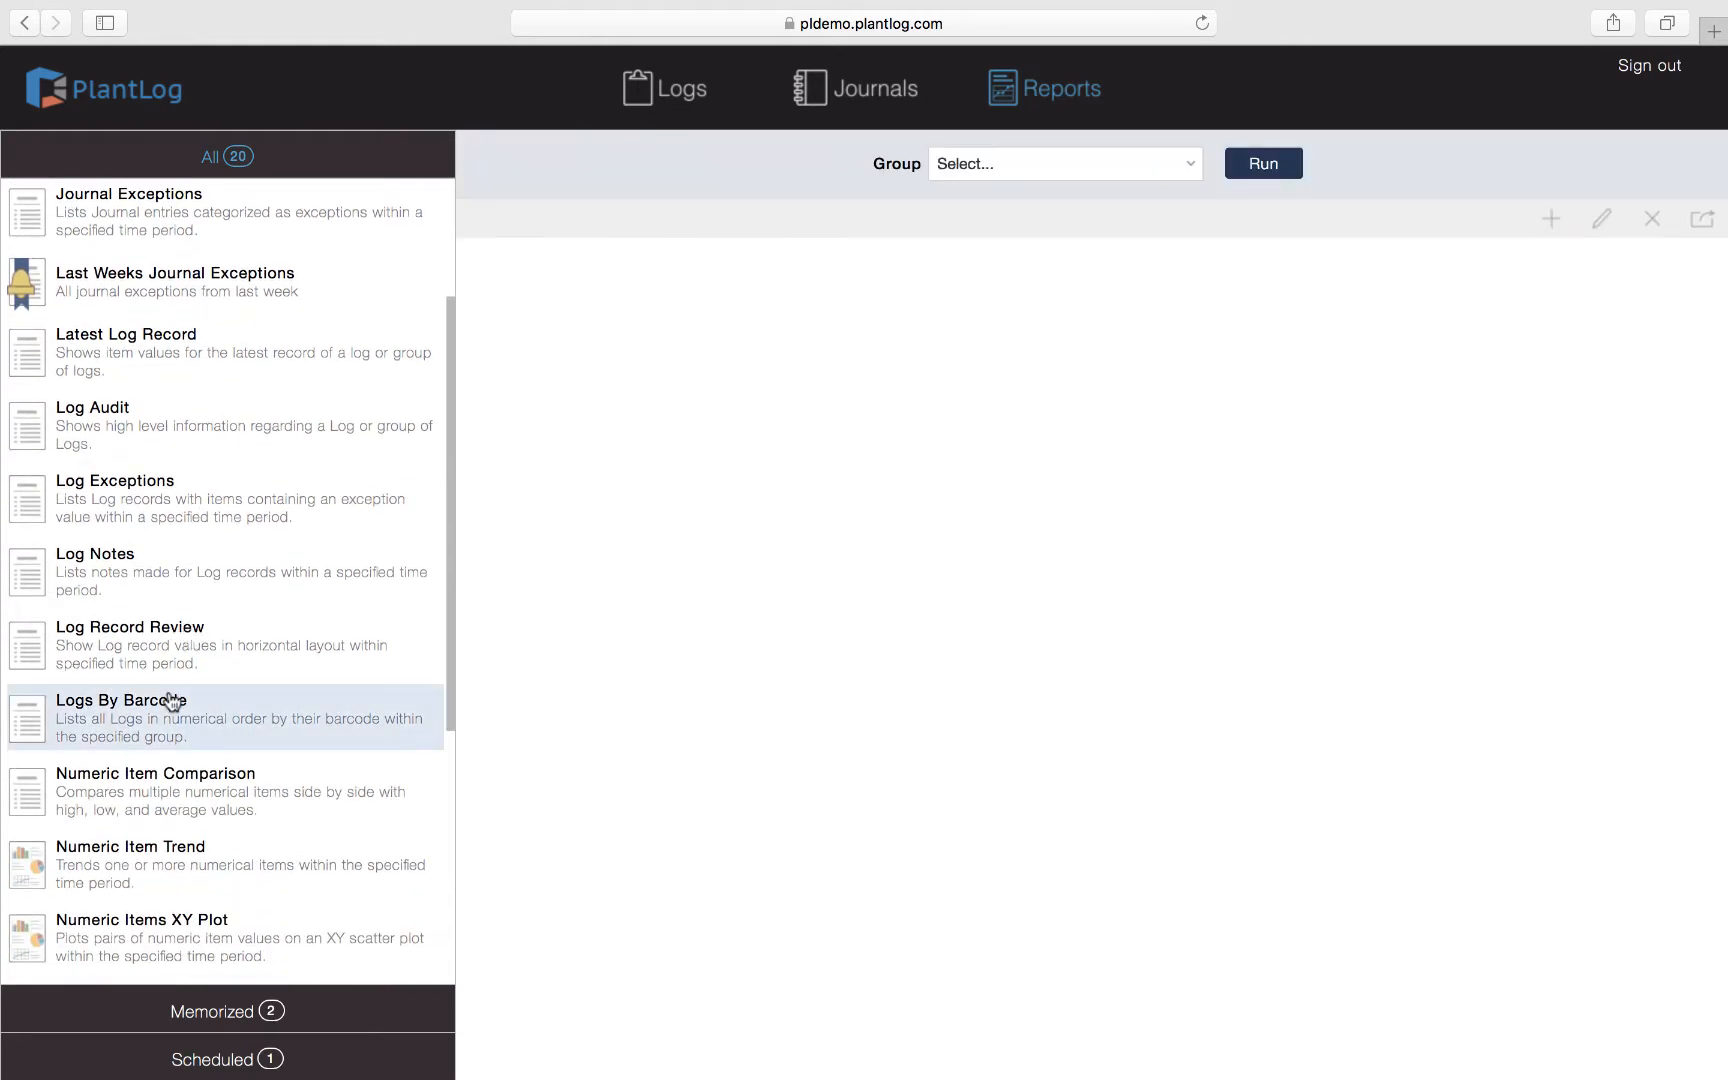
{"action": "left_click", "coordinate": [1014, 174]}
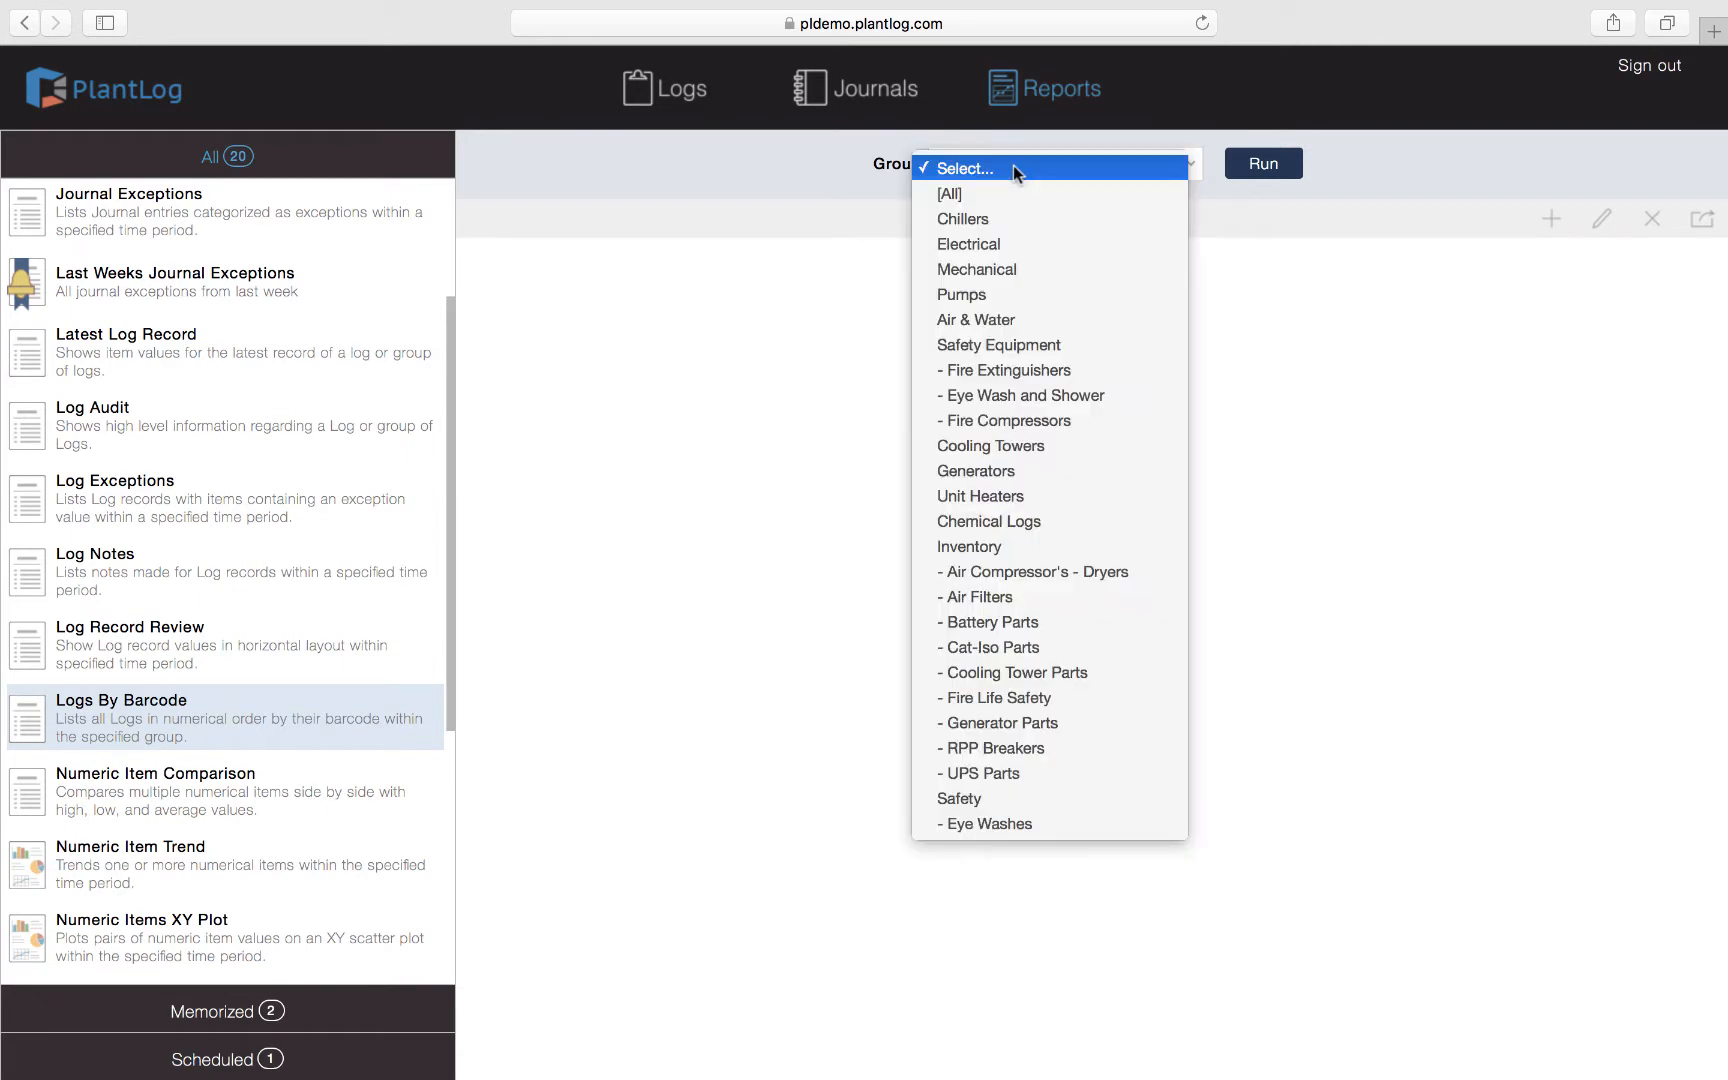
{"action": "left_click", "coordinate": [1025, 217]}
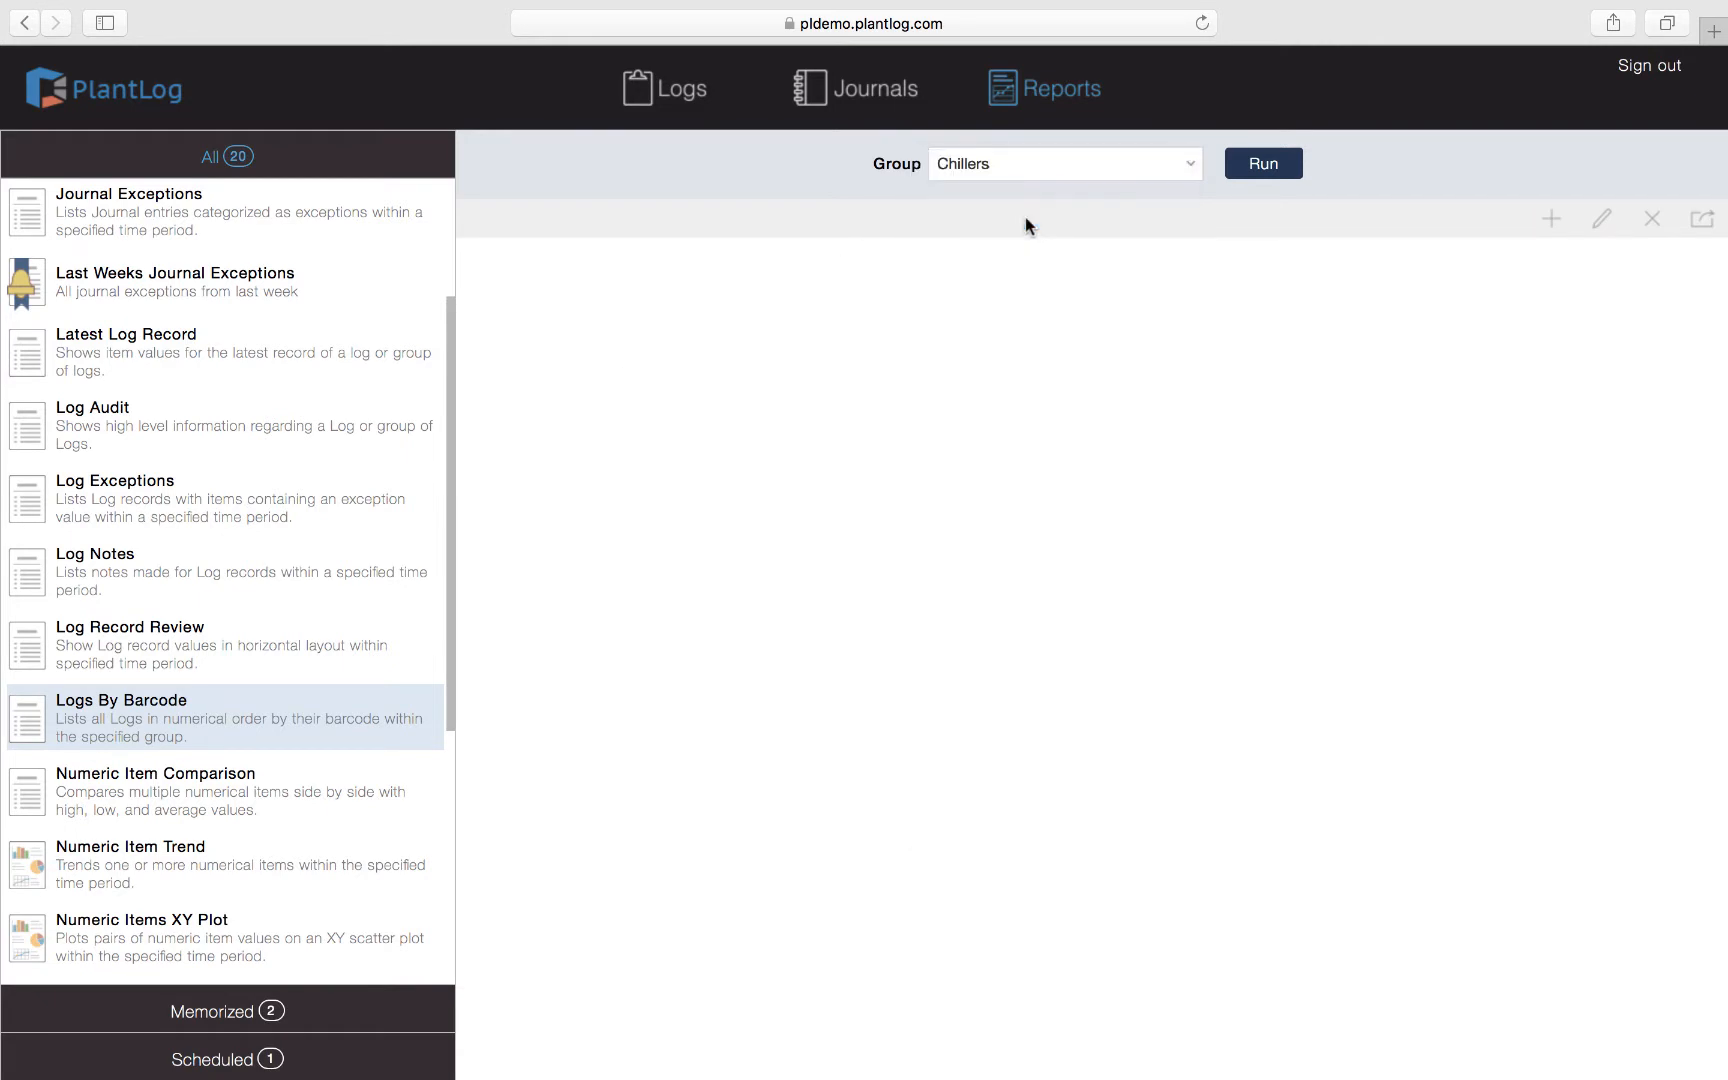
{"action": "left_click", "coordinate": [1263, 164]}
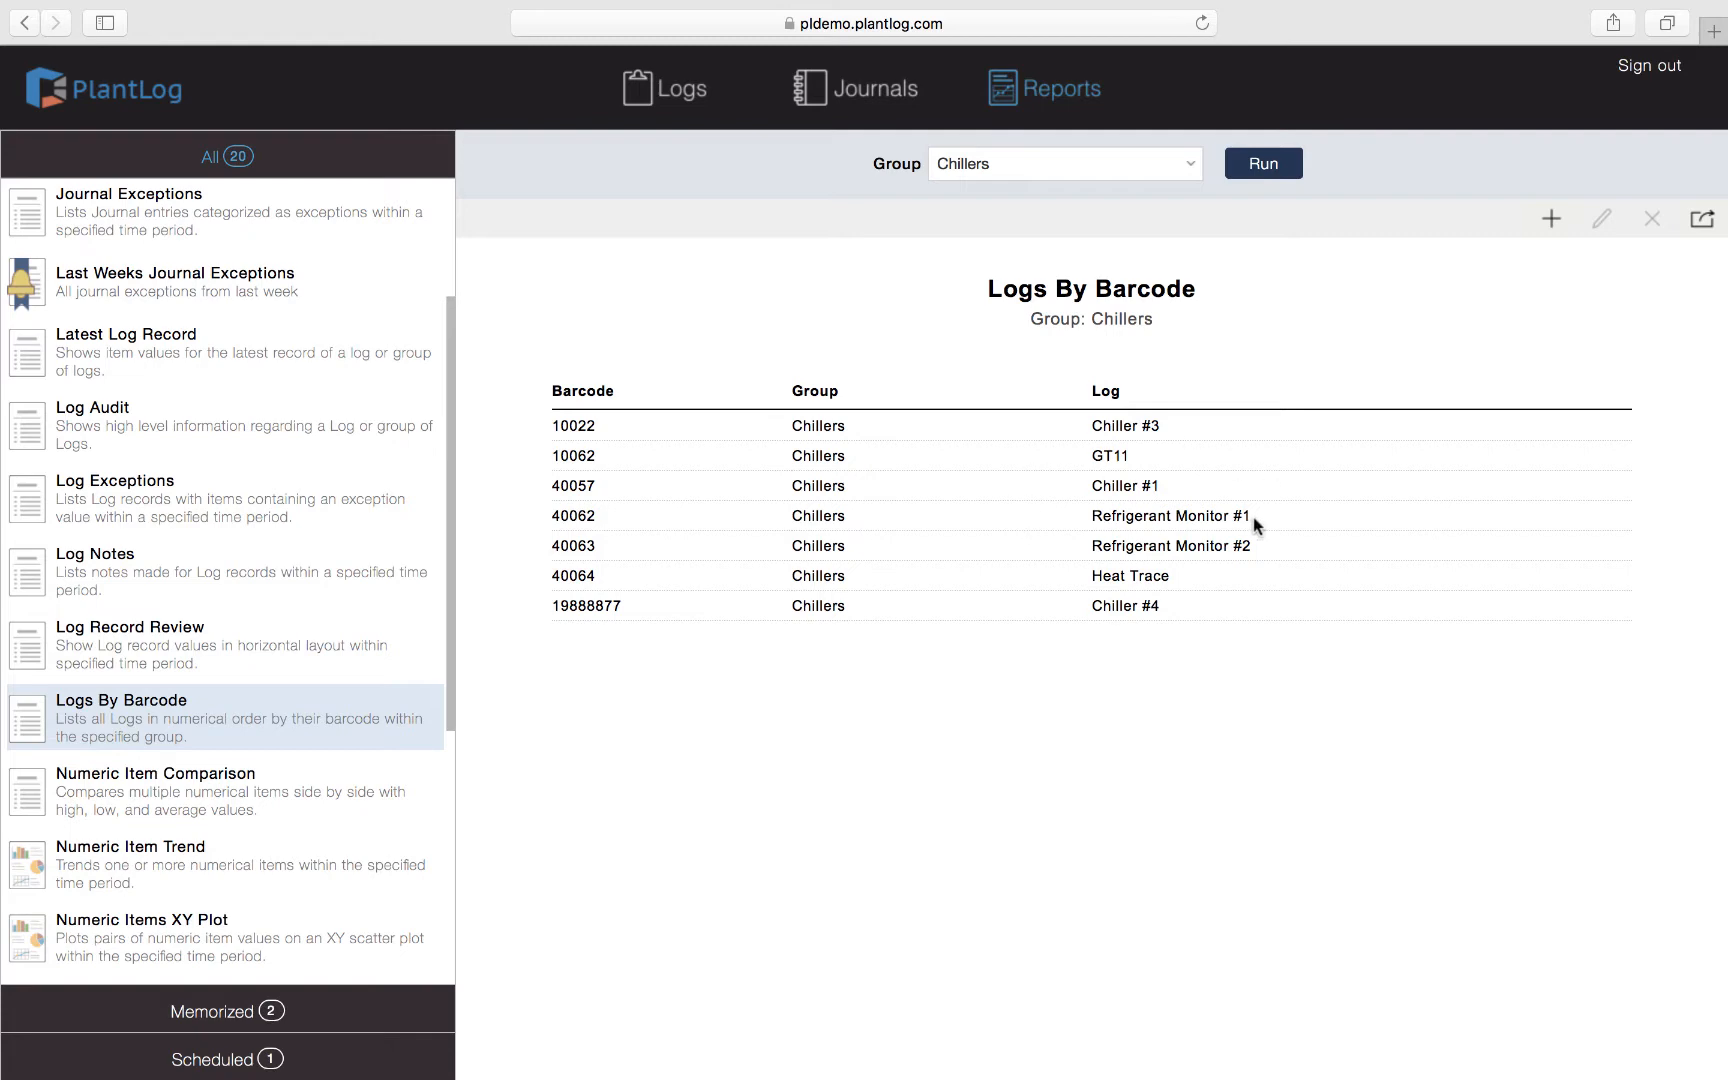
Step: Export the Logs By Barcode report as a Microsoft Excel Spreadsheet (xlsx) and check the browser's list of downloaded files
{"action": "left_click", "coordinate": [1703, 222]}
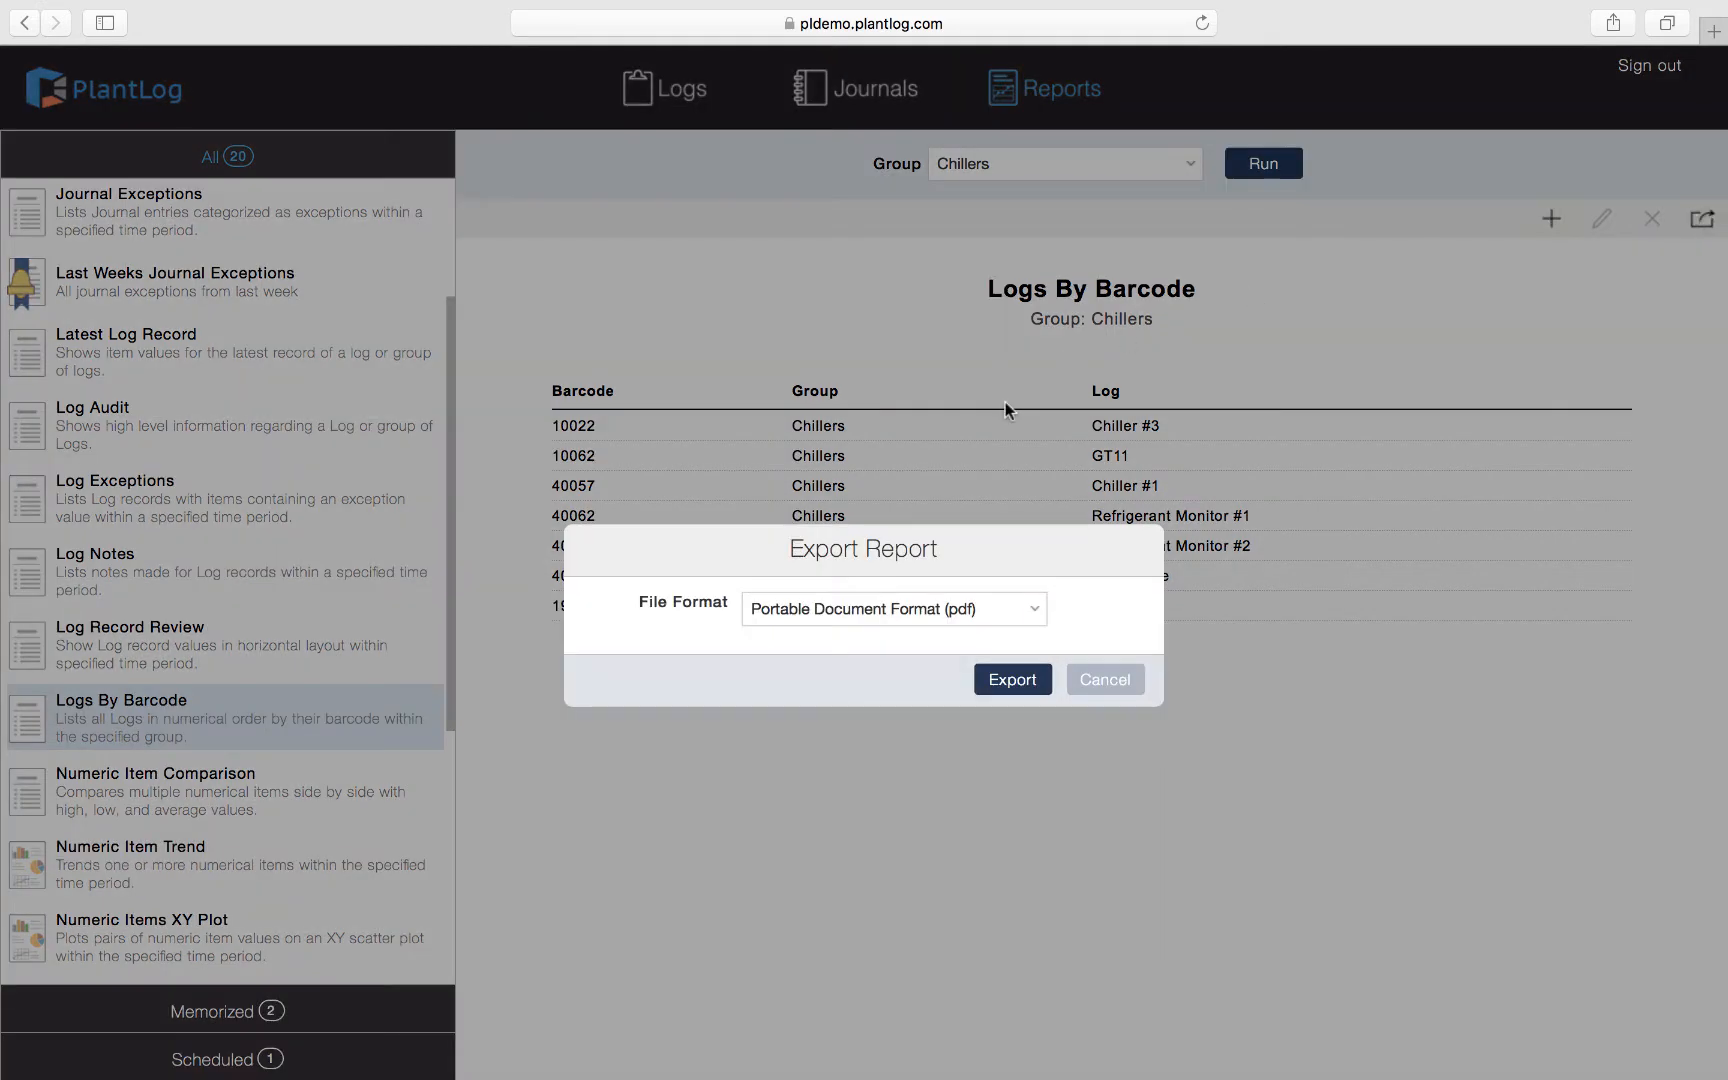
{"action": "left_click", "coordinate": [1035, 610]}
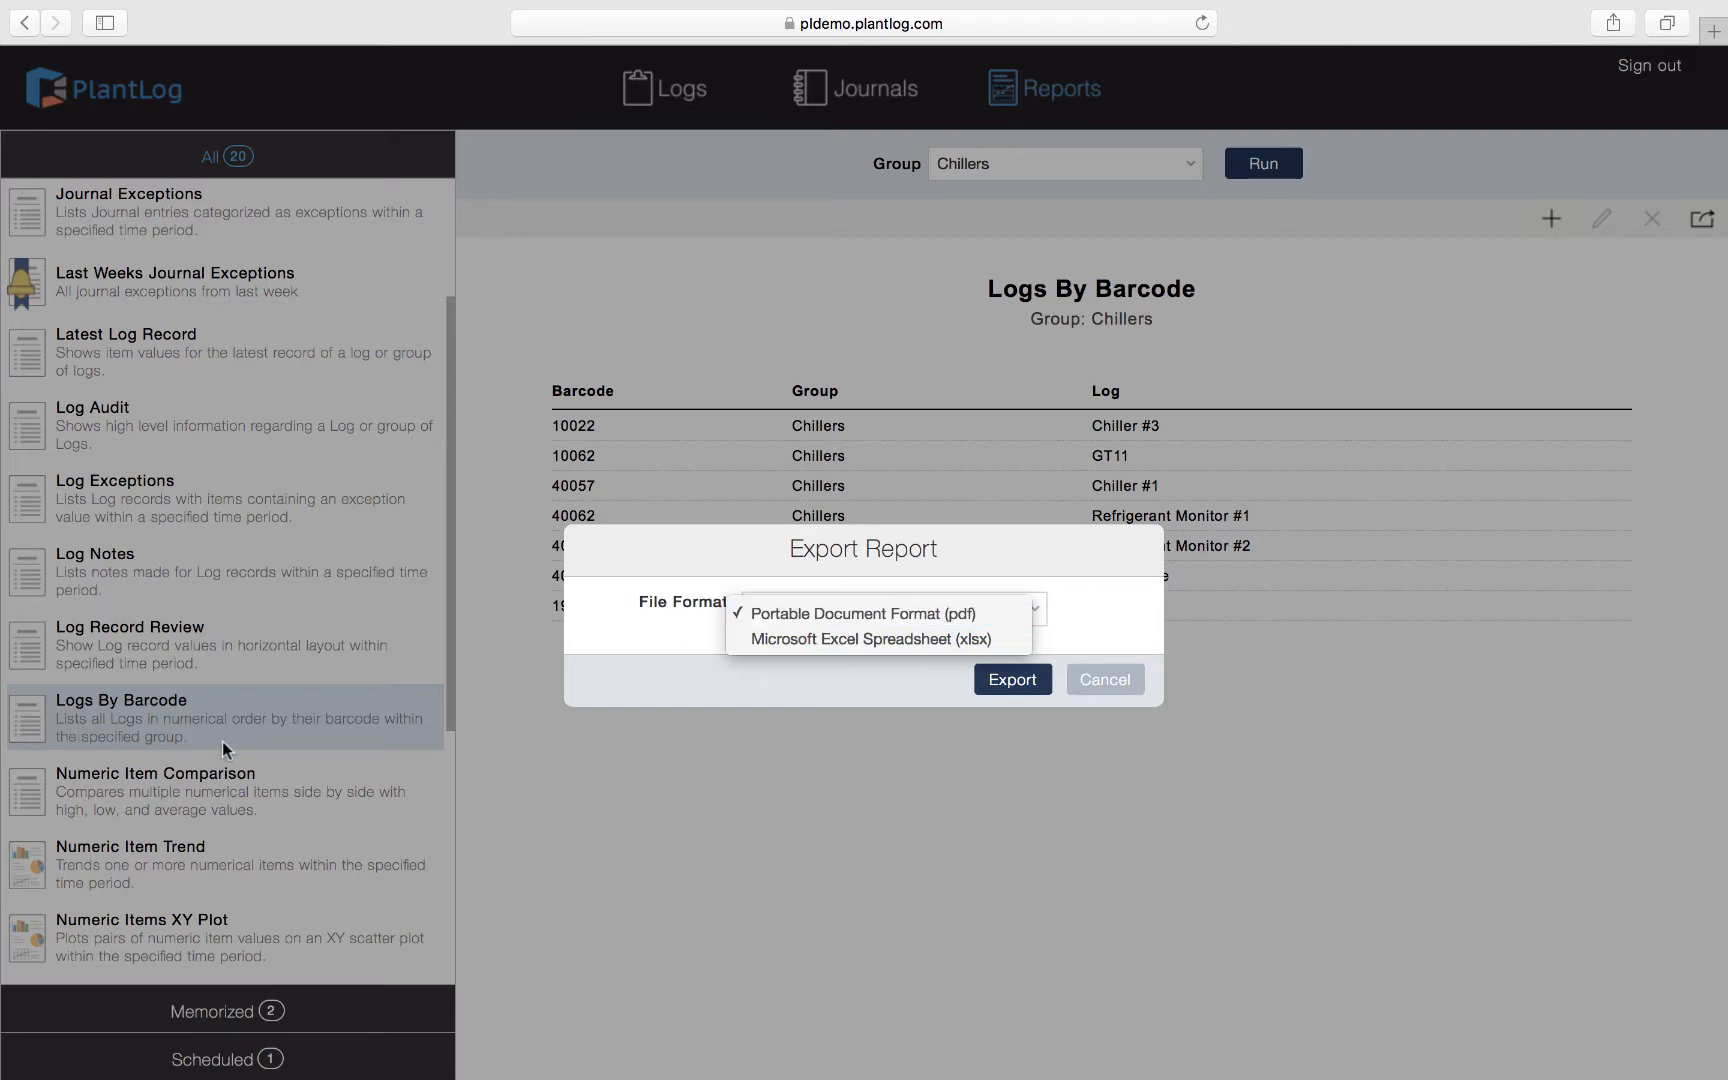
{"action": "left_click", "coordinate": [987, 640]}
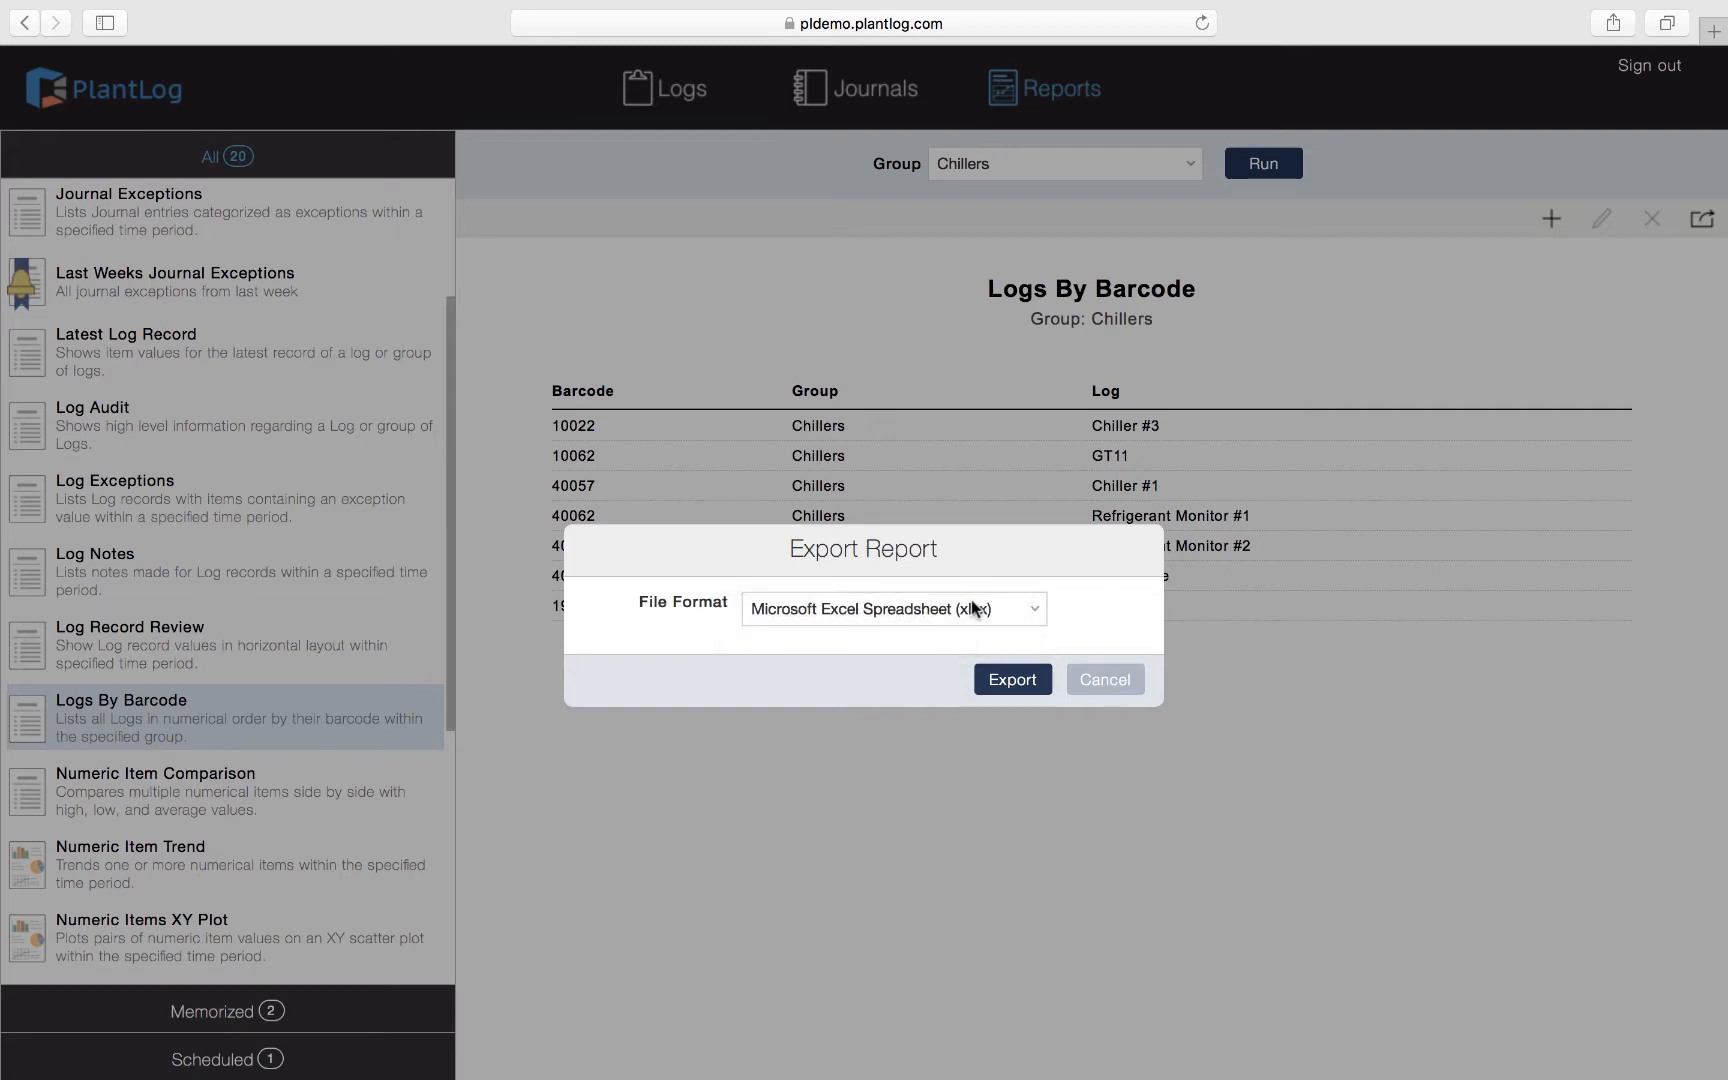
{"action": "left_click", "coordinate": [1028, 688]}
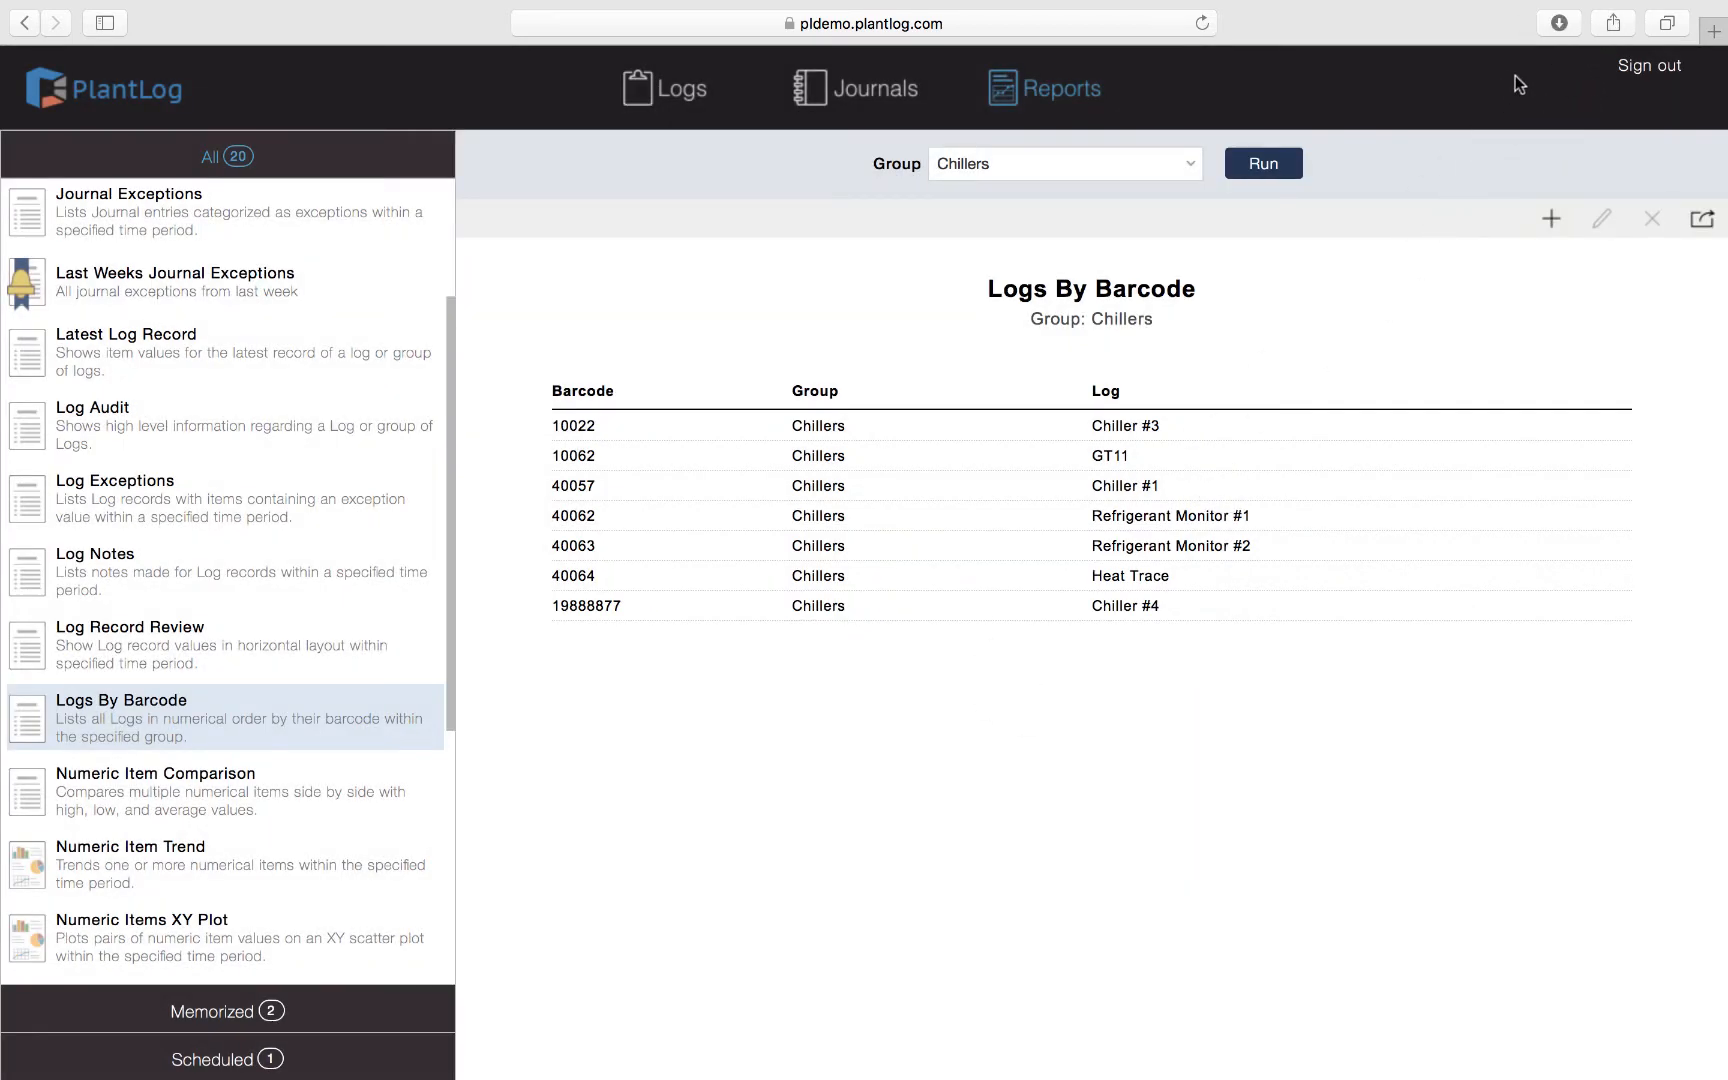
{"action": "left_click", "coordinate": [1558, 23]}
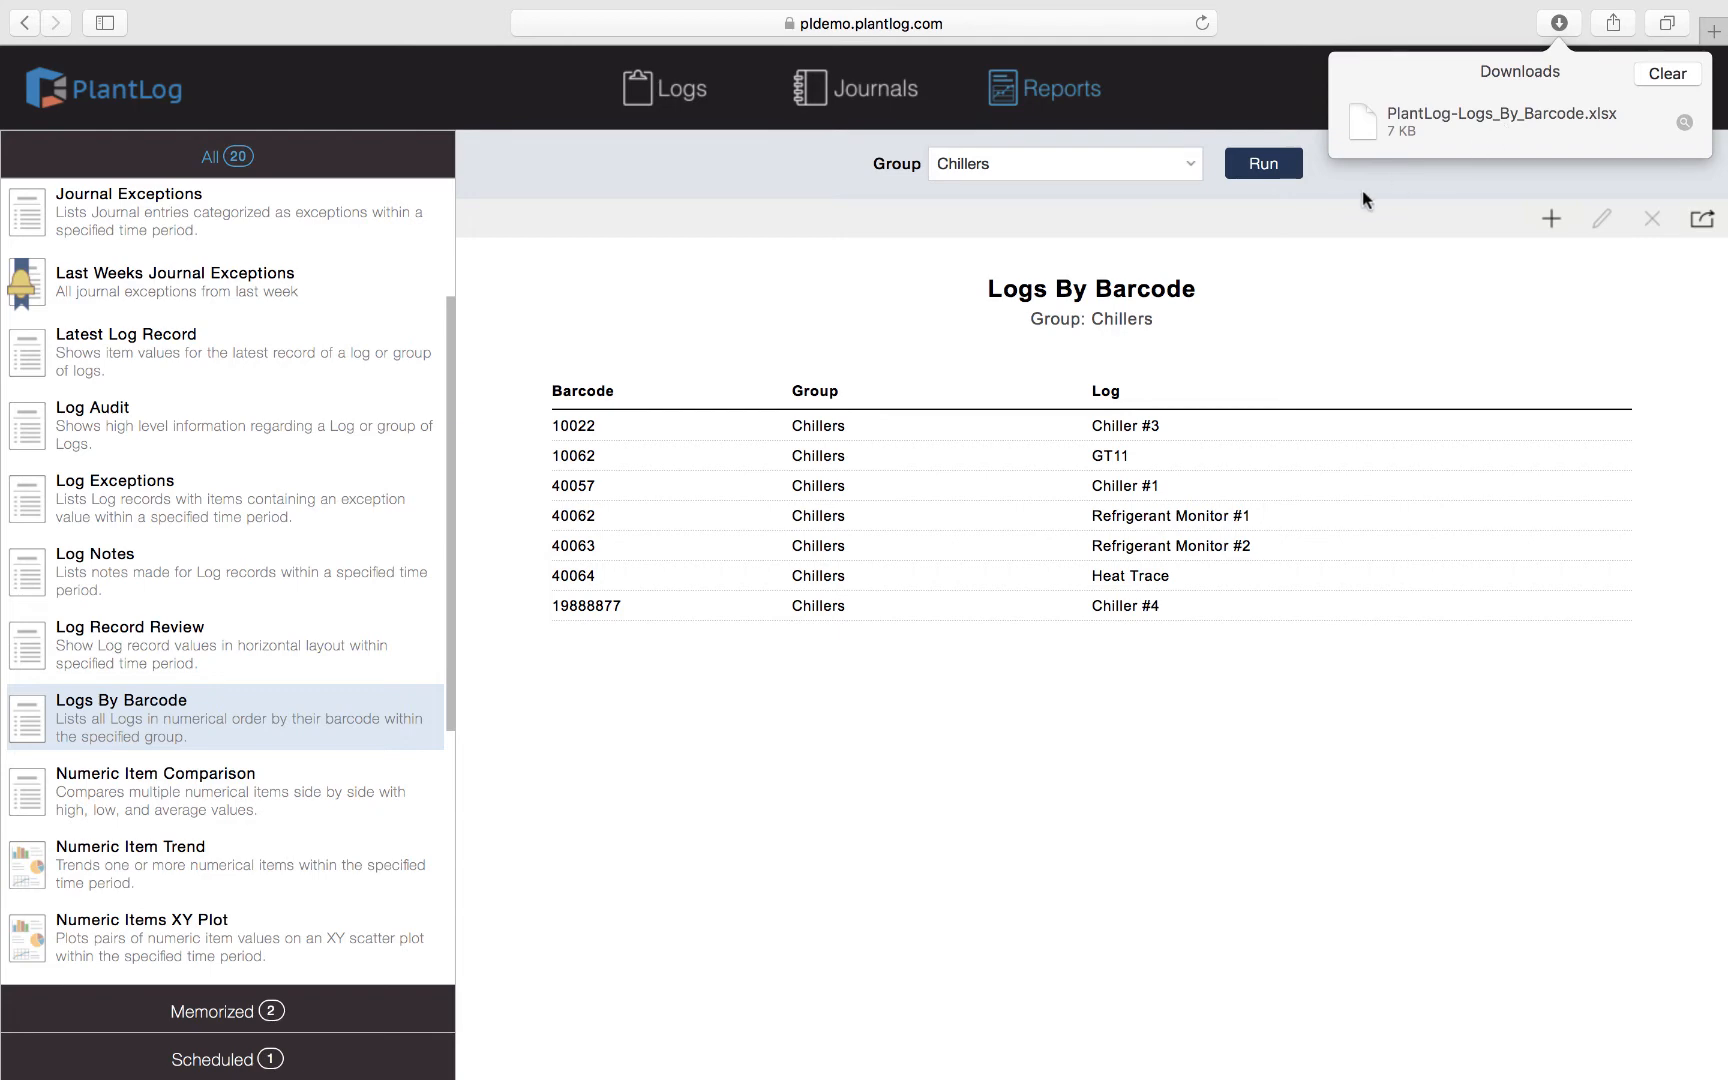
{"action": "left_click", "coordinate": [601, 292]}
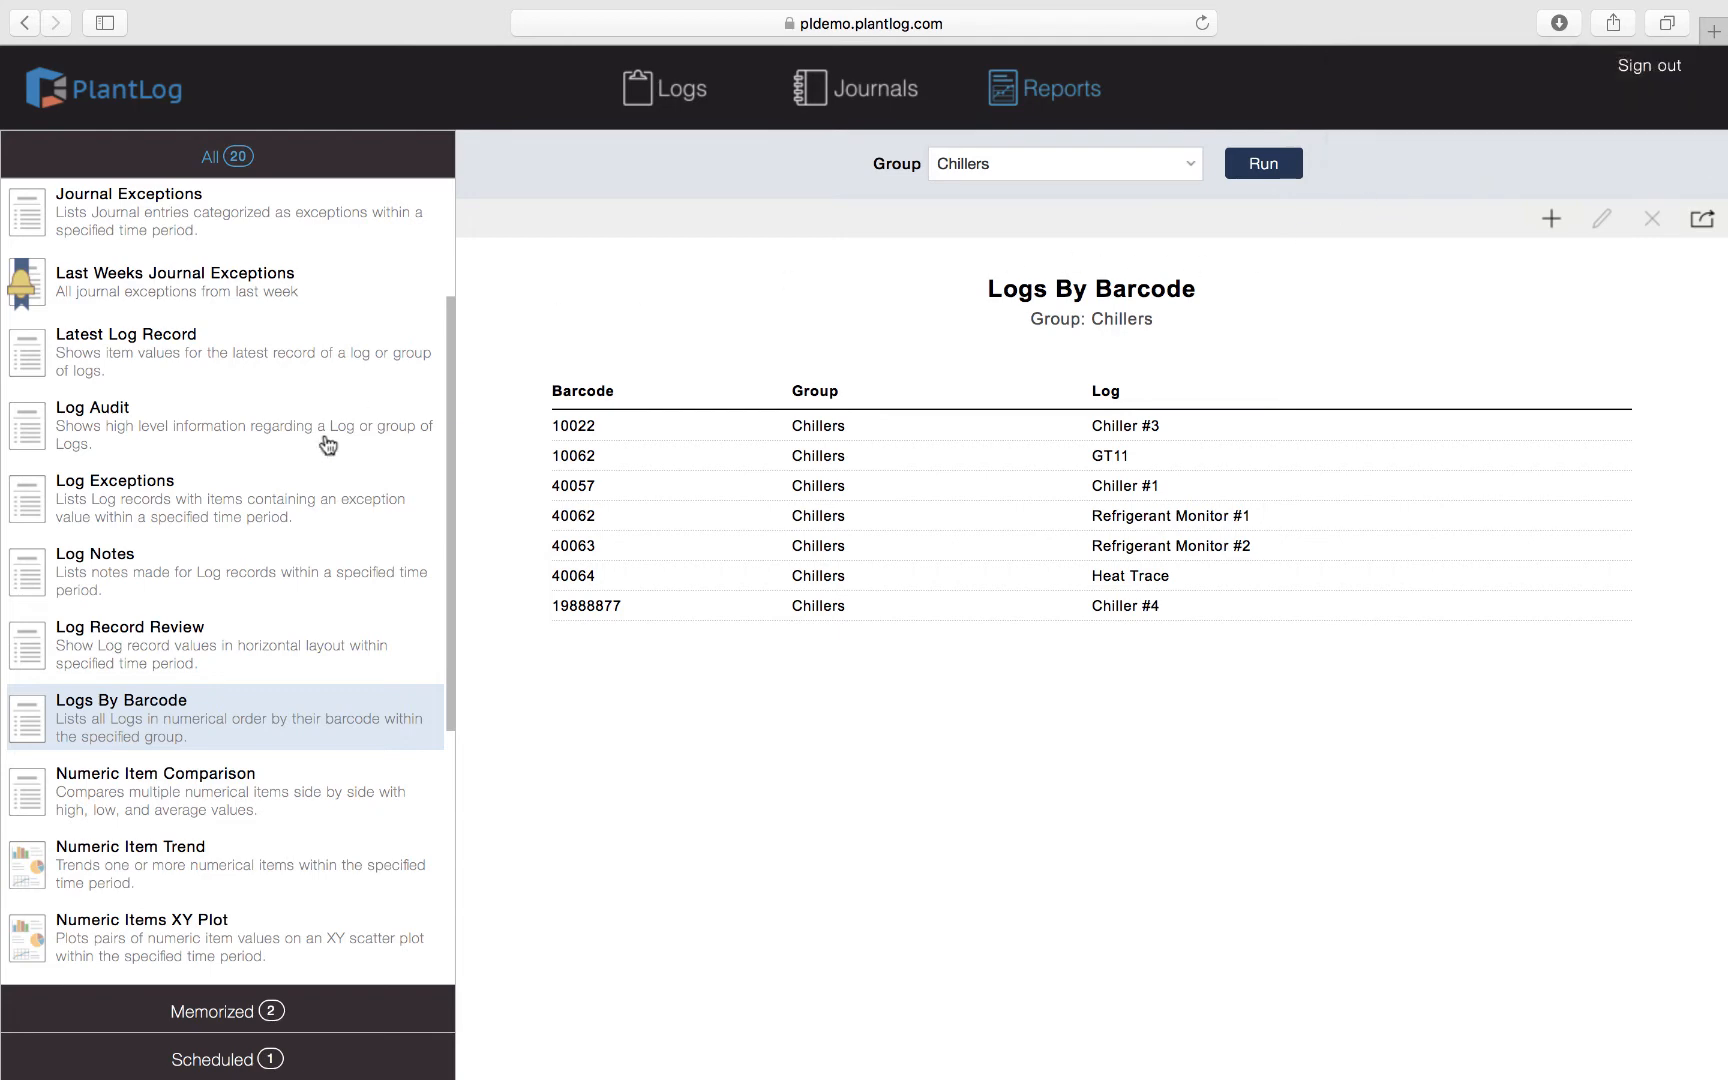
{"action": "scroll", "coordinate": [254, 571], "scroll_direction": "down", "scroll_amount": 2}
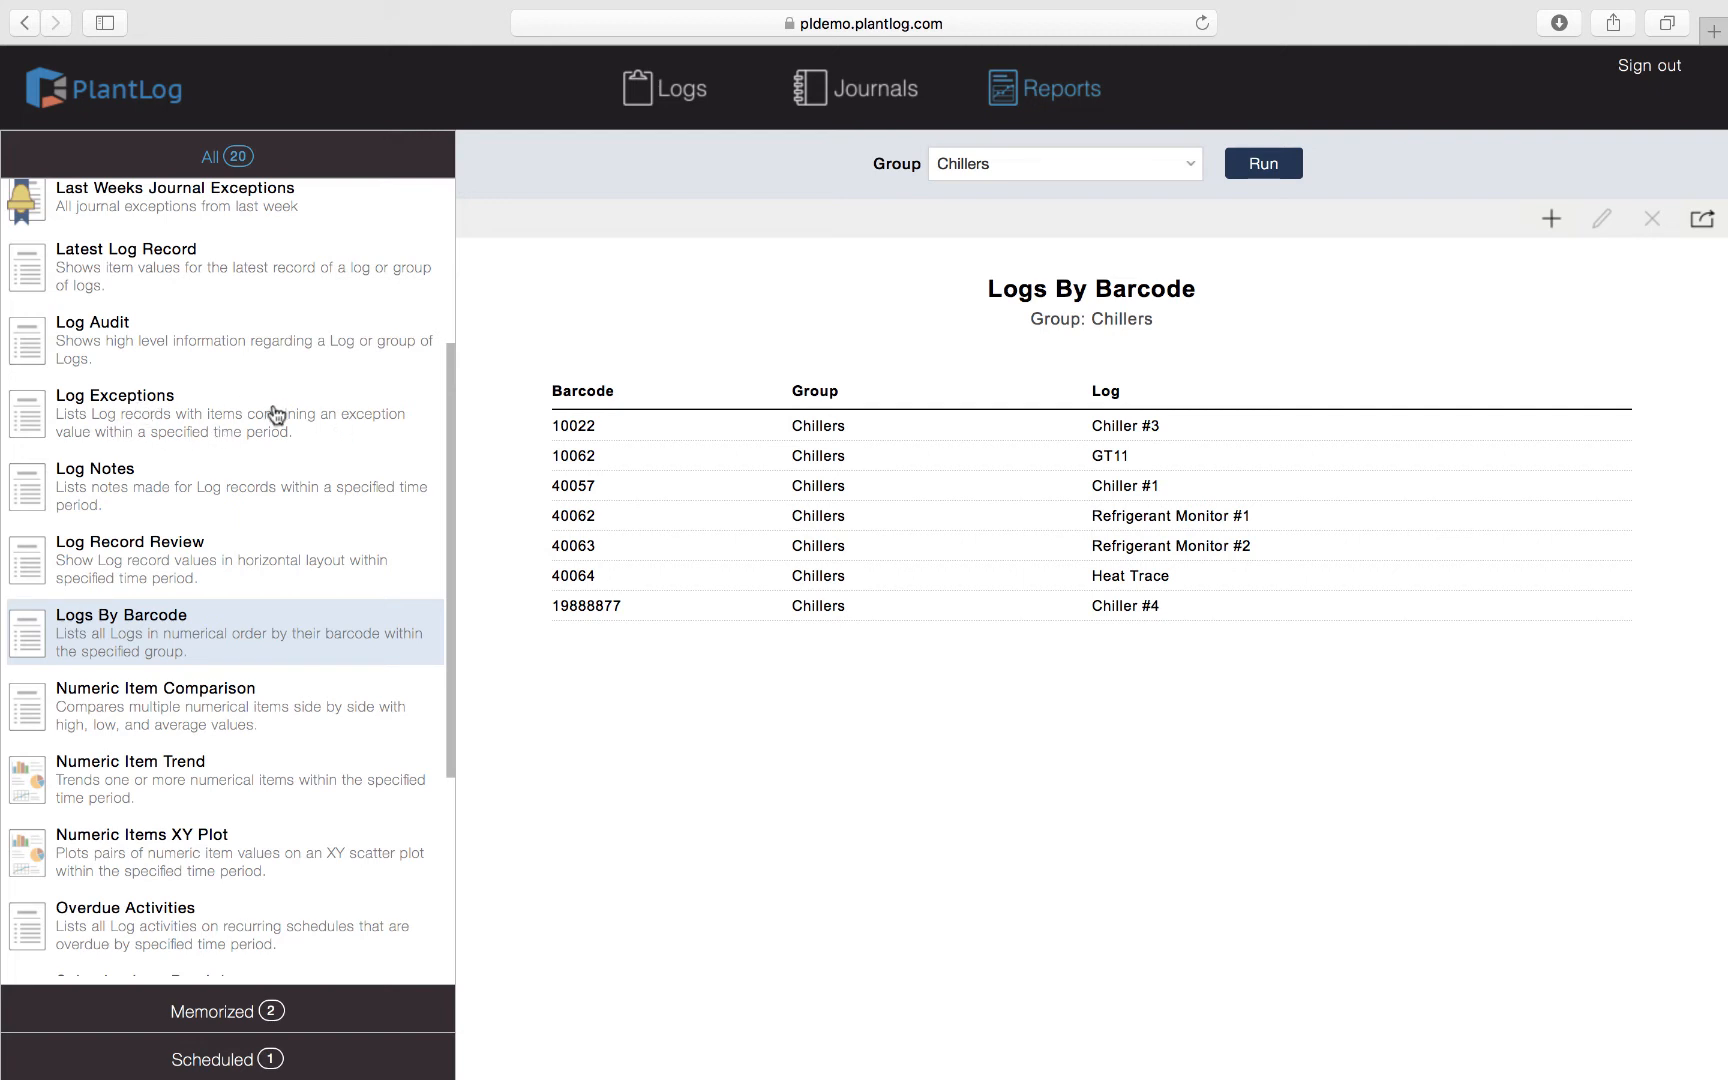
{"action": "scroll", "coordinate": [277, 415], "scroll_direction": "up", "scroll_amount": 5}
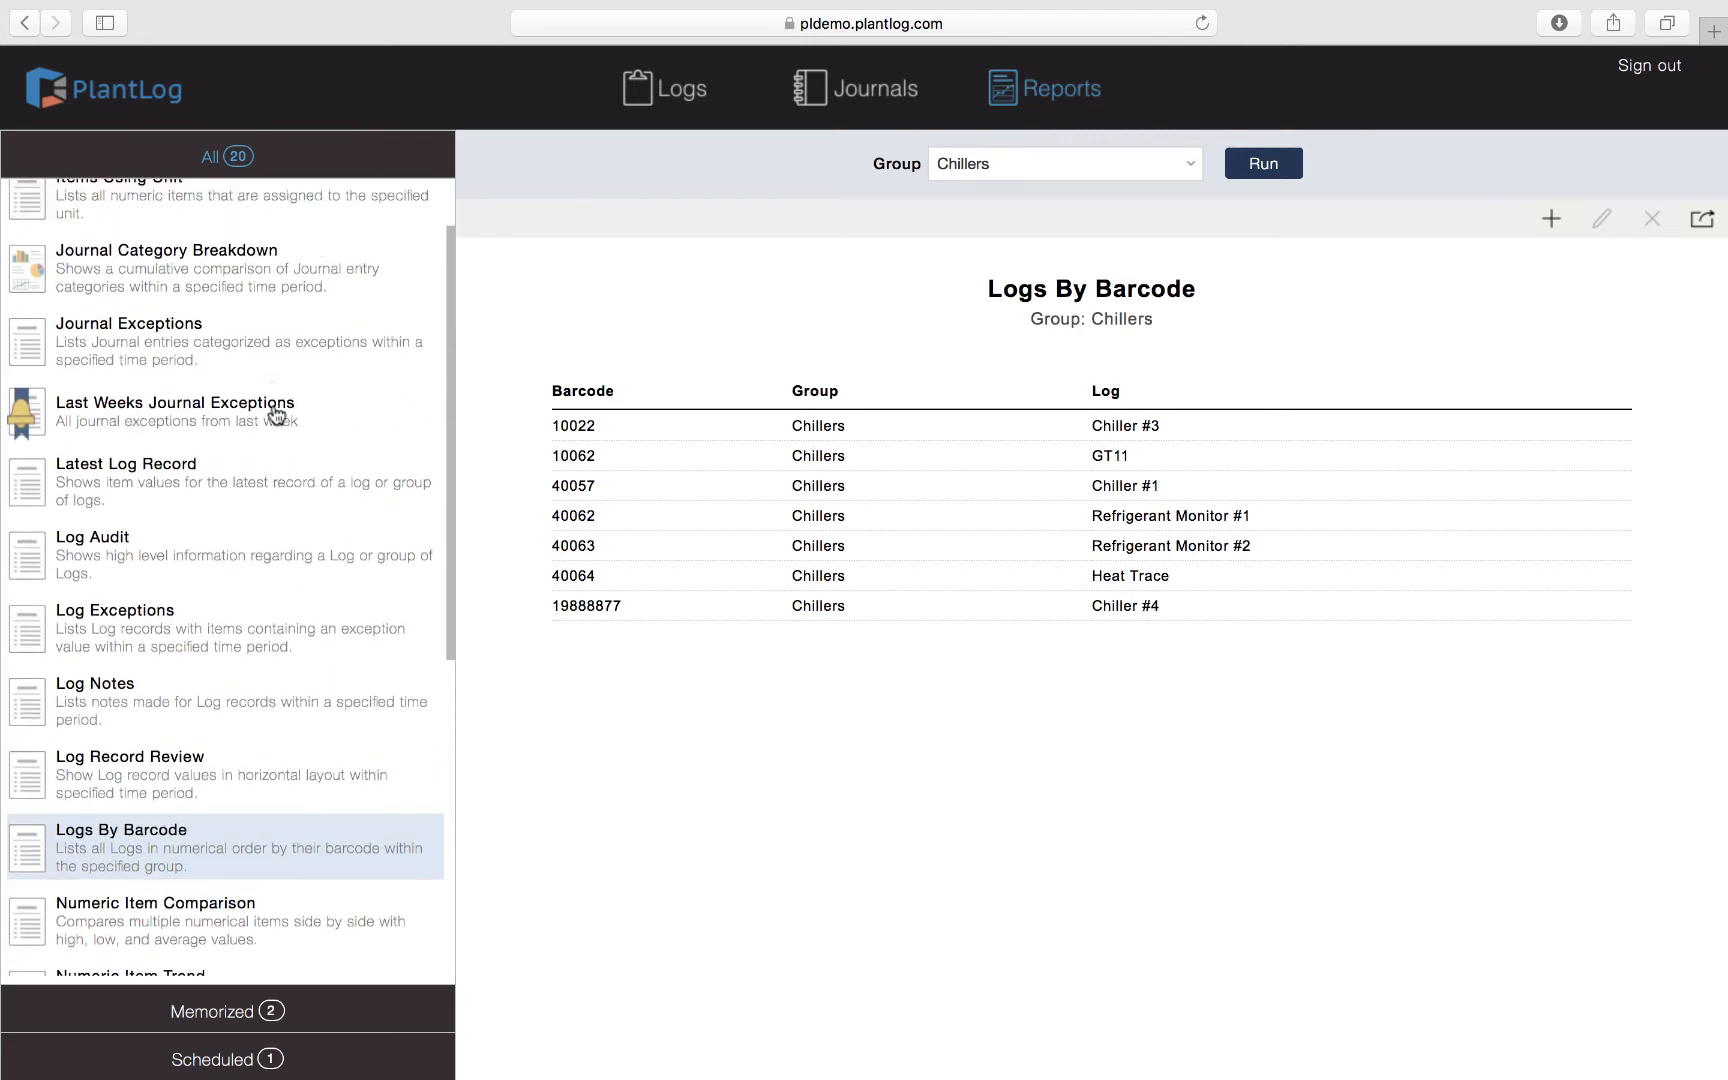